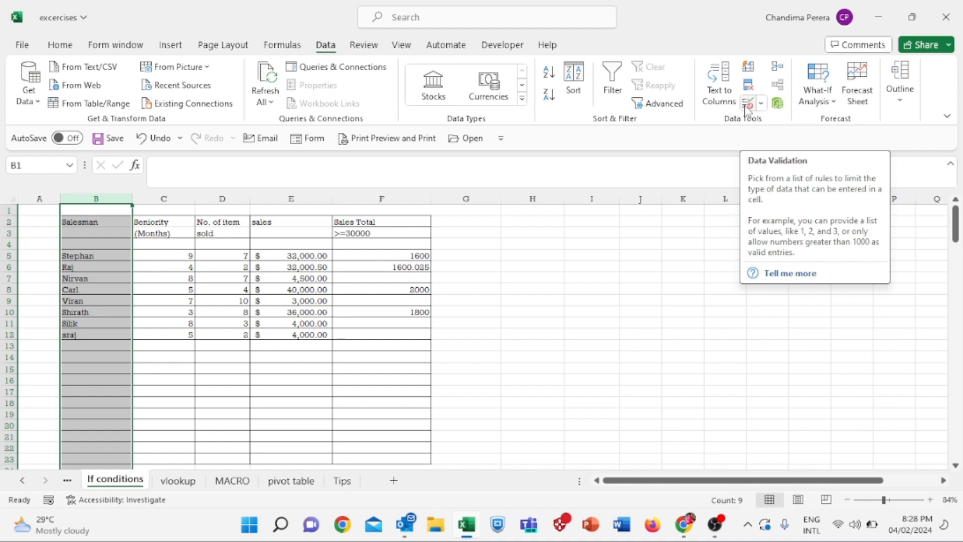
Apply a data validation rule to column B that only allows a text length less than 22
left_click(461, 23)
type("da")
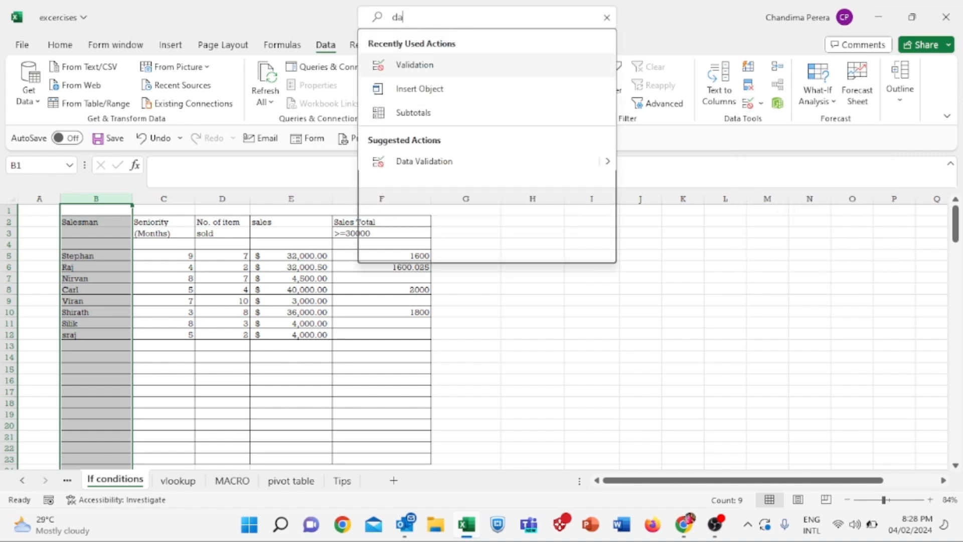
type("ta valida")
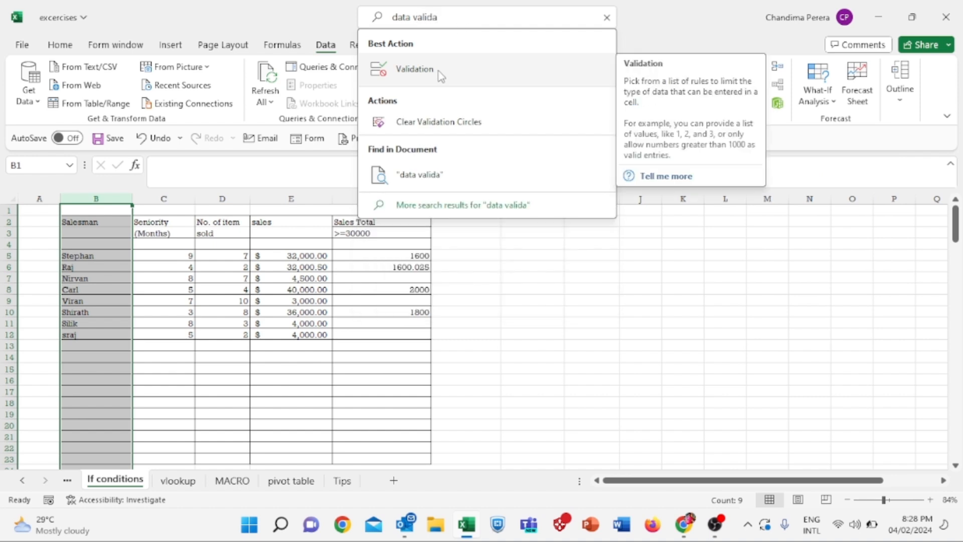
left_click(414, 69)
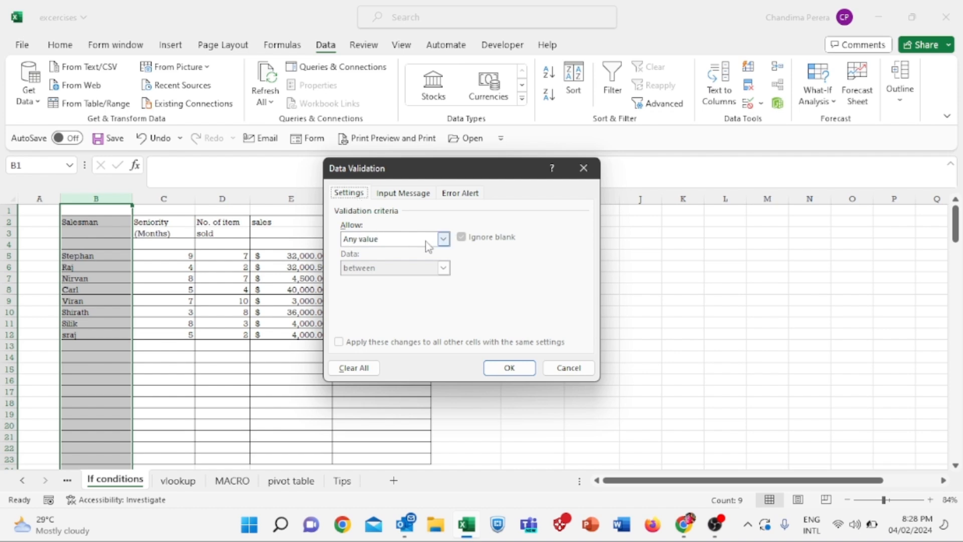
left_click(443, 240)
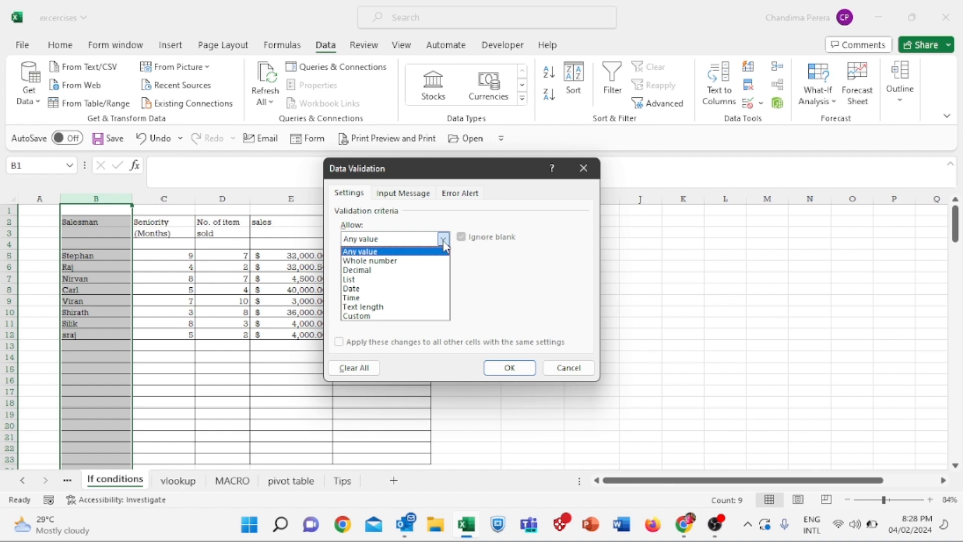
left_click(364, 307)
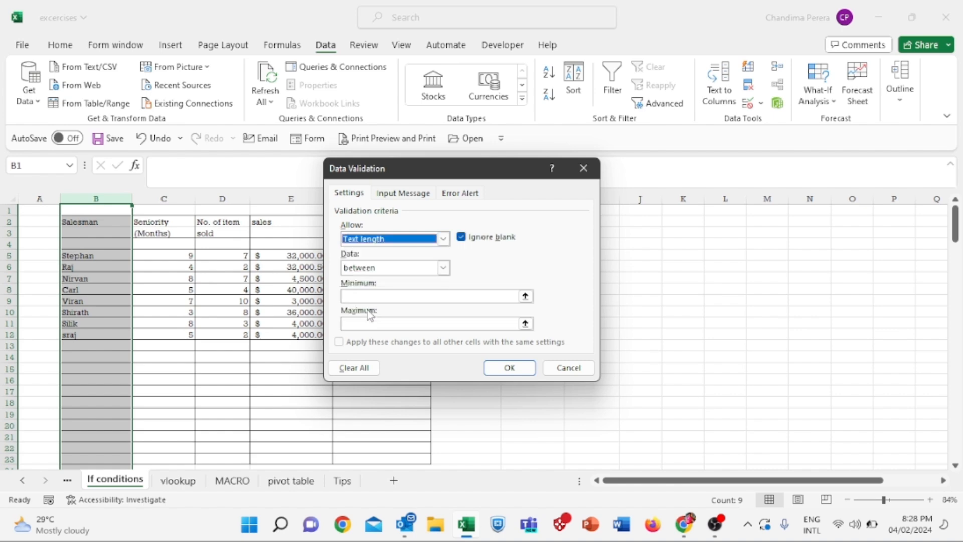
left_click(443, 268)
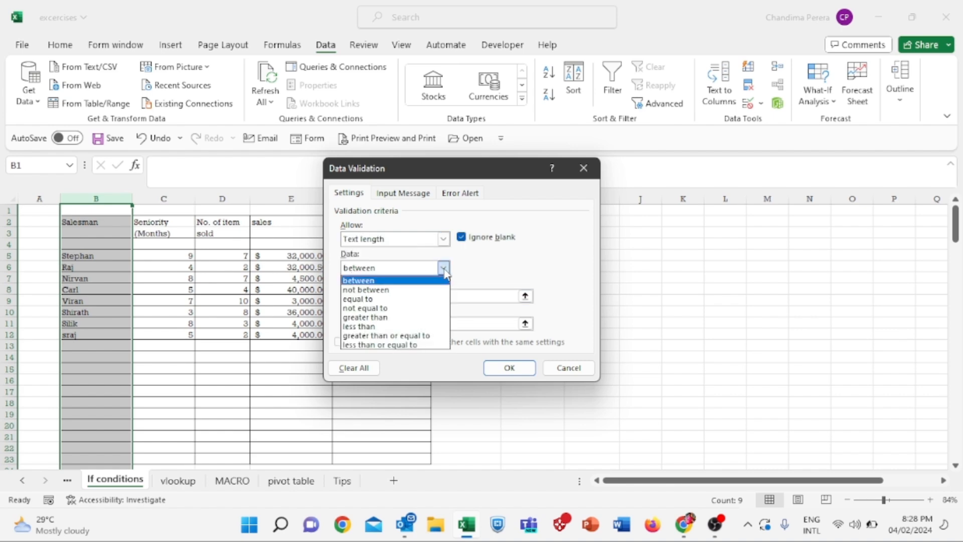
left_click(400, 326)
left_click(379, 295)
type("22")
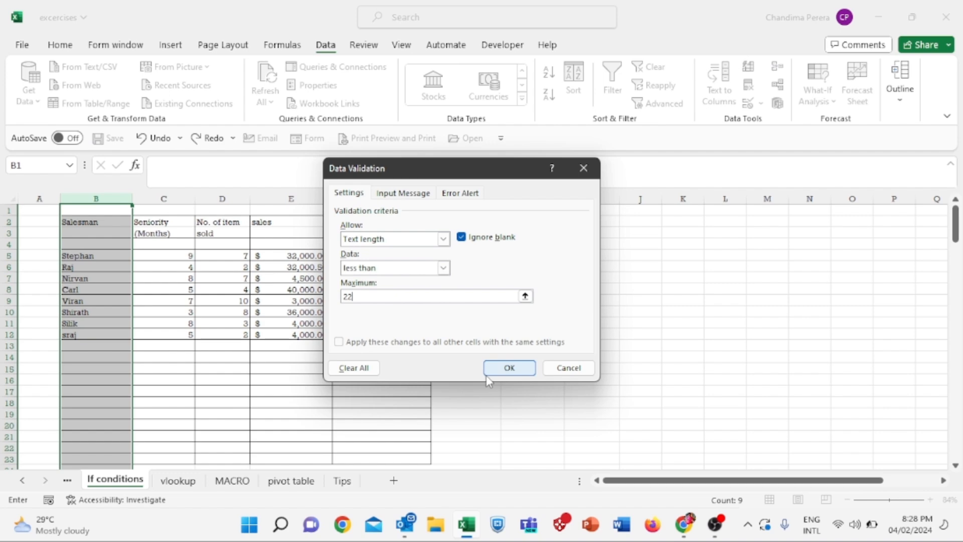
left_click(507, 371)
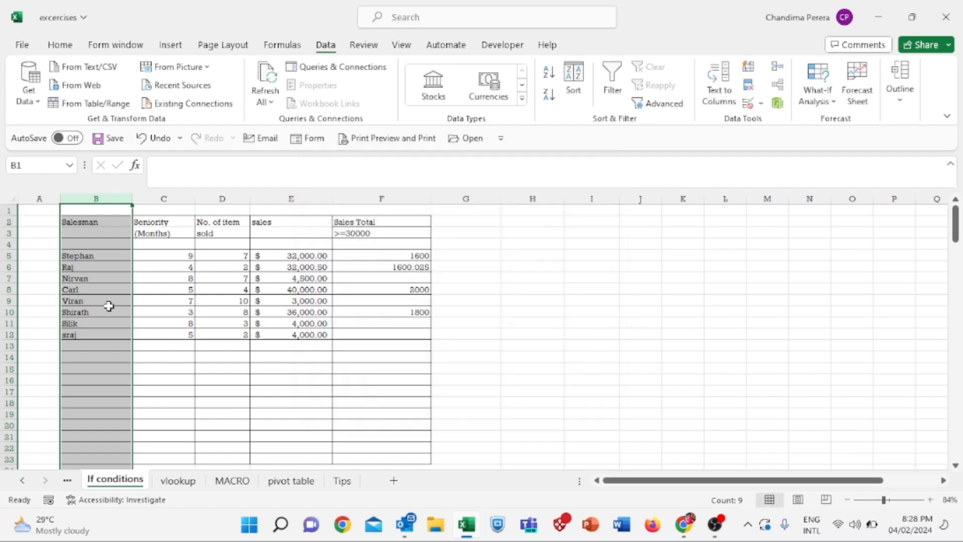
Test the validation by trying to enter "kllkdf kldsjklfj sdlkjflkdsjflkj dslkfj" in B5, and discard the entry
left_click(106, 302)
left_click(96, 257)
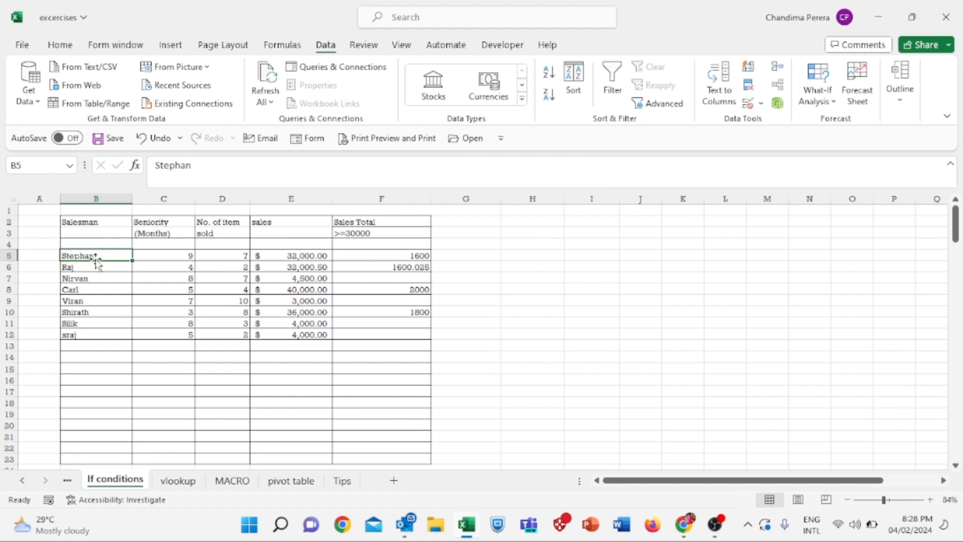
type("kllkdf kldsjklfj")
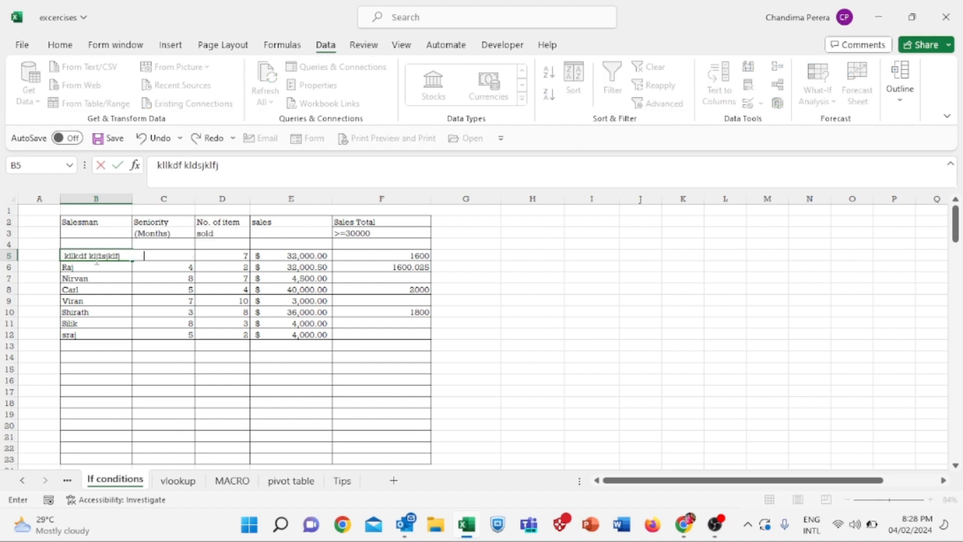
type(" sdlkjflkdsjflkj dslkfj")
key("Return")
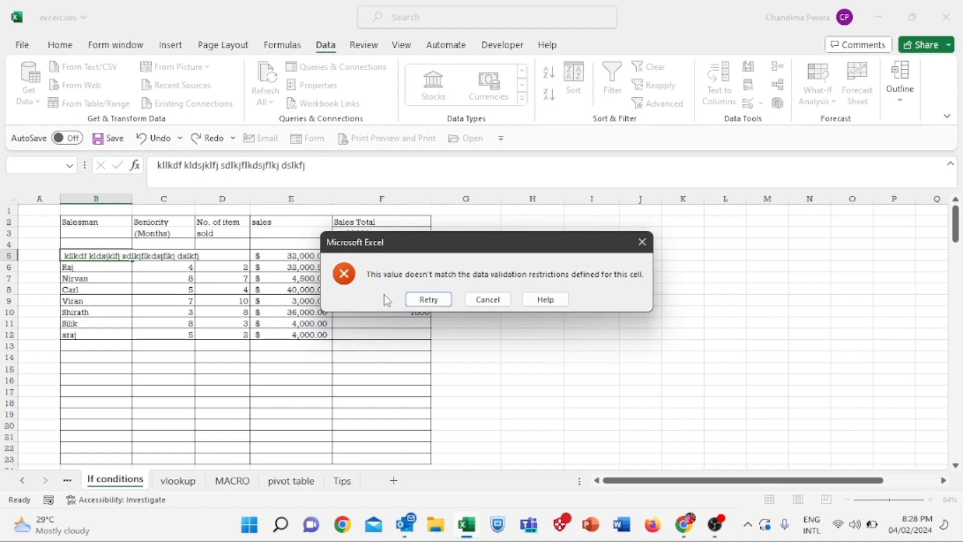
left_click(420, 299)
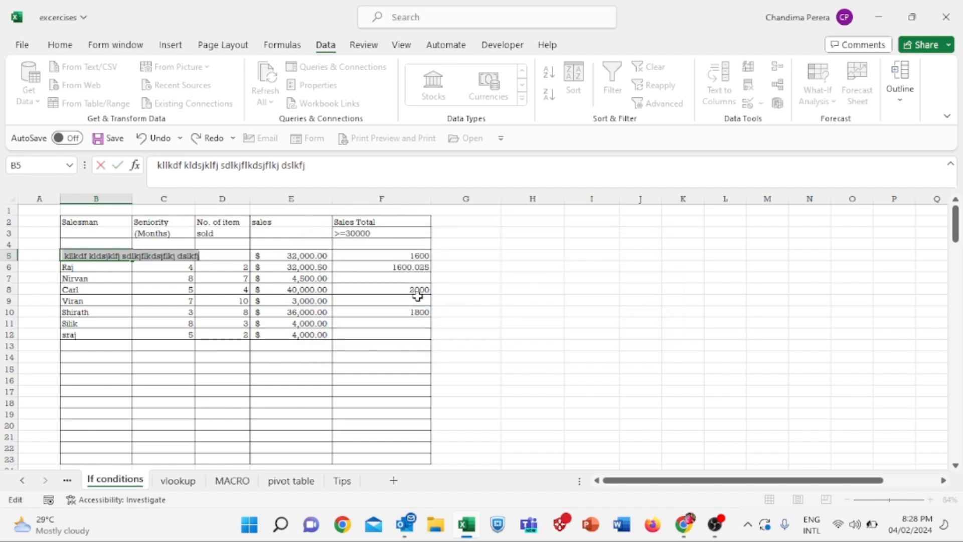
key("Escape")
Fill the cells below the salesman names with "dkjkdjkj" in B13, "kdnfldjflkj" in B14 and "fndkfndnflndlfnl" in B15 and B16
left_click(102, 275)
left_click(104, 347)
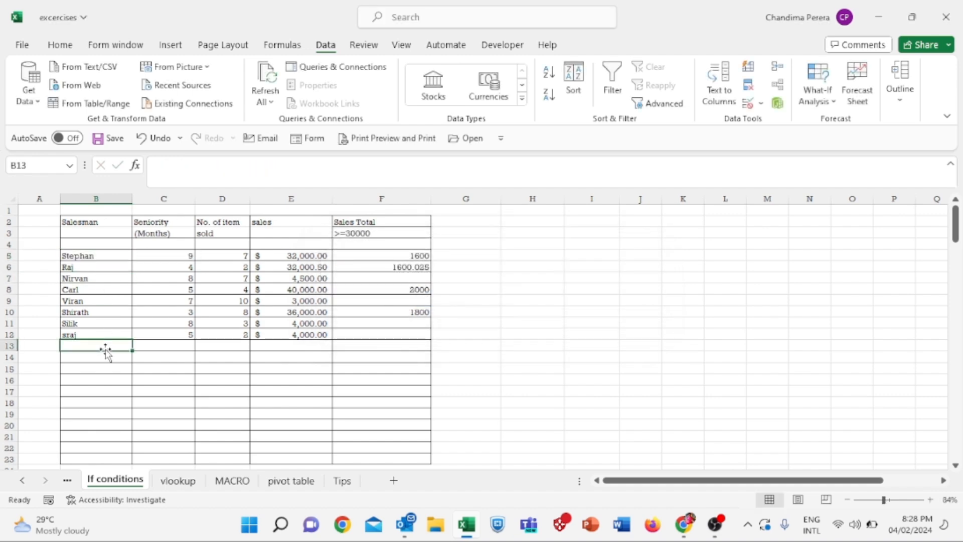
left_click(99, 367)
left_click(100, 347)
type("dkjkdjkj")
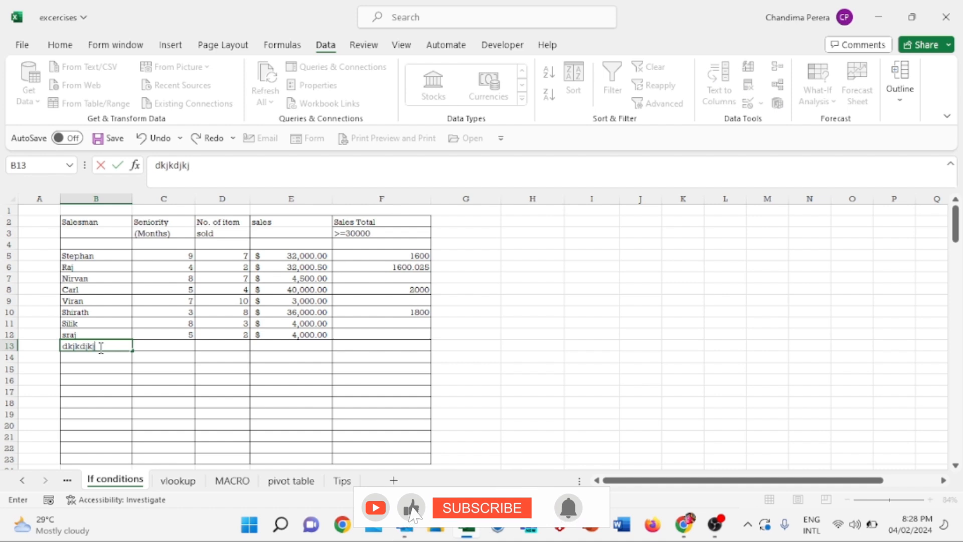
key("Return")
type("kdnfldjflkj")
key("Return")
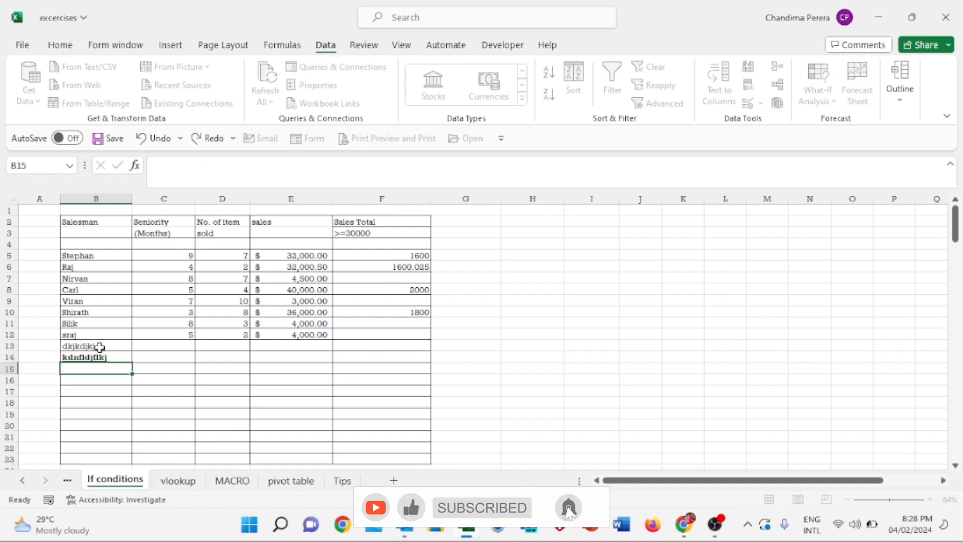
type("fndkfndnflndlfnl")
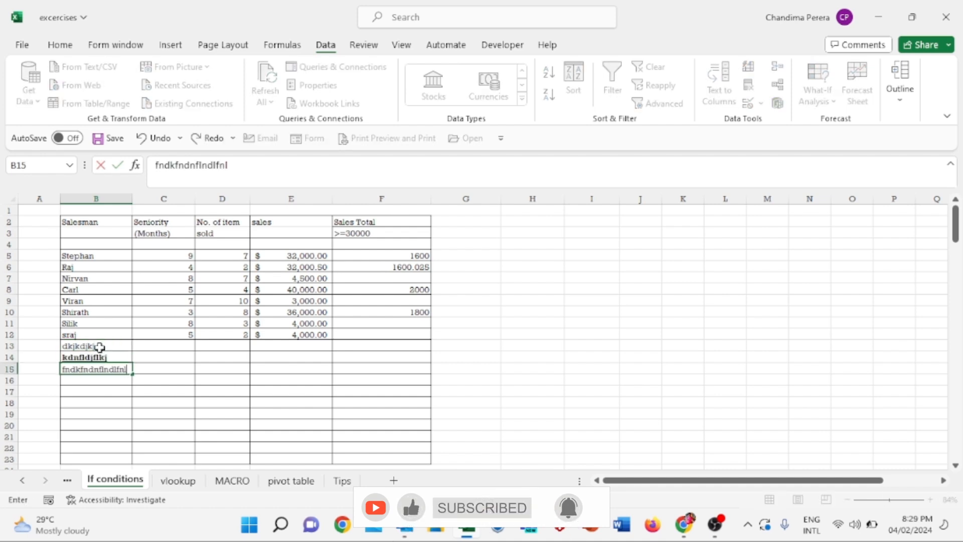
key("Return")
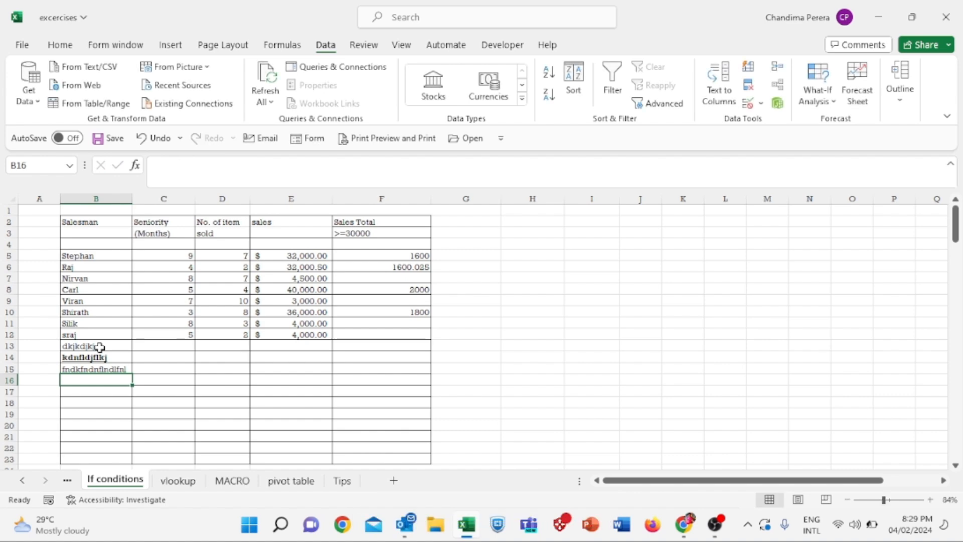
type("fndkfndnflndlfnl")
left_click(98, 334)
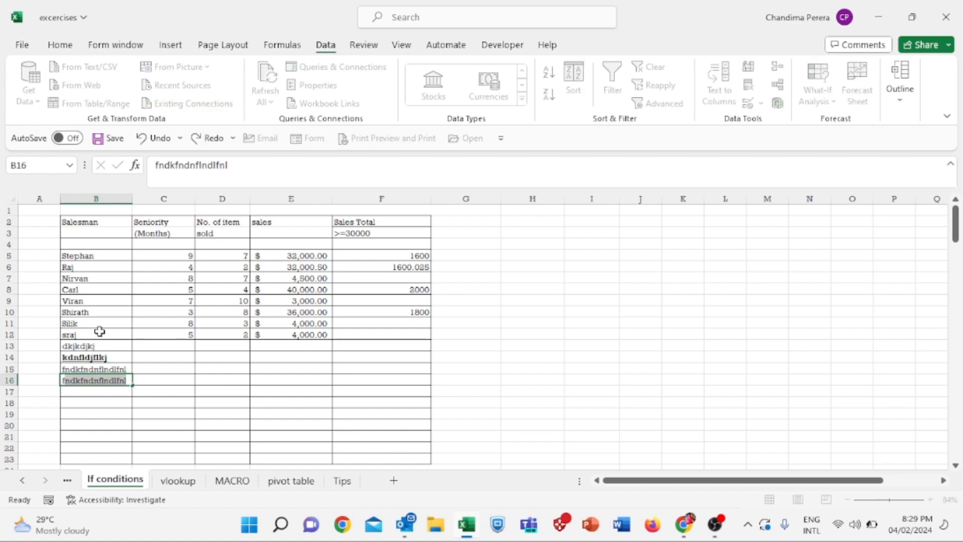
Add the input message "Please Enter text length less than 22" to column B's data validation
left_click(98, 199)
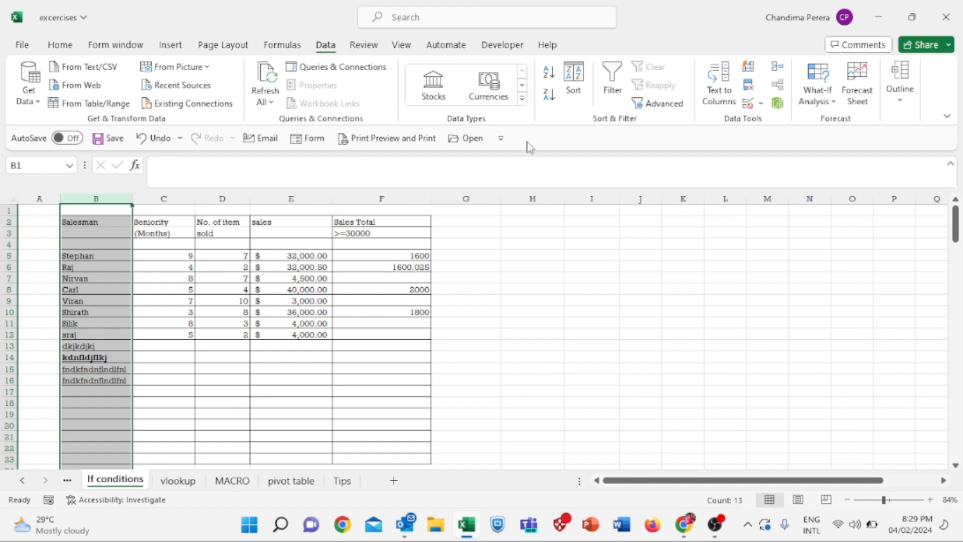
left_click(719, 97)
left_click(631, 132)
left_click(748, 103)
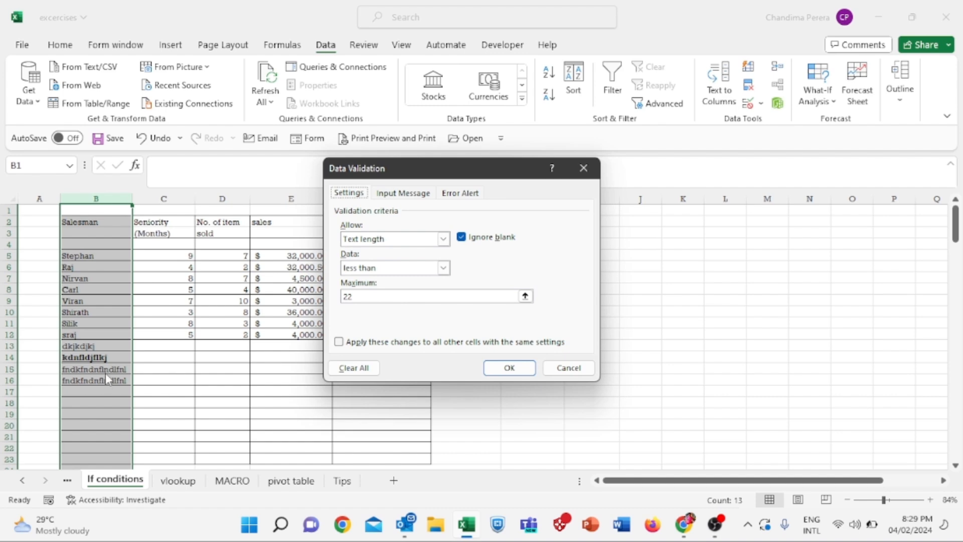
left_click(418, 193)
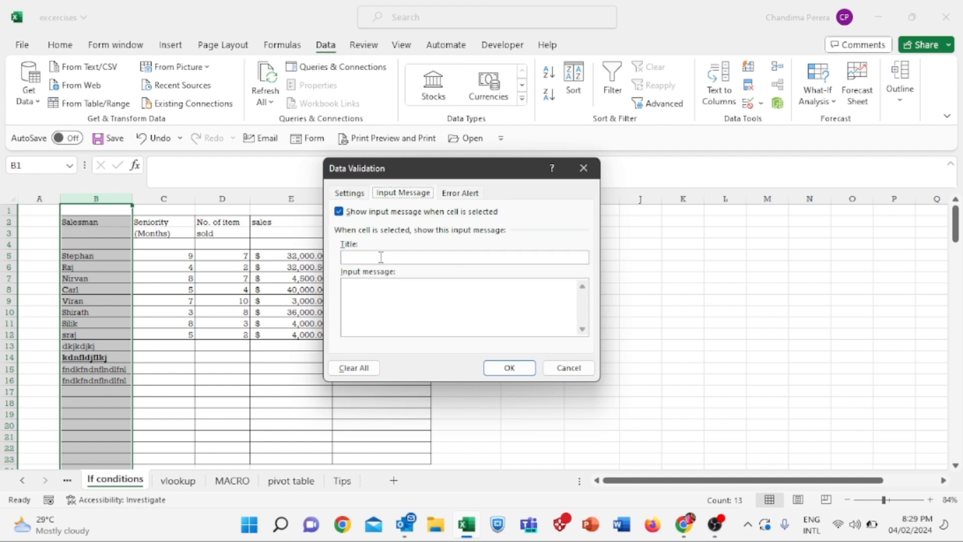
left_click(381, 290)
type("Please Enter text length less than")
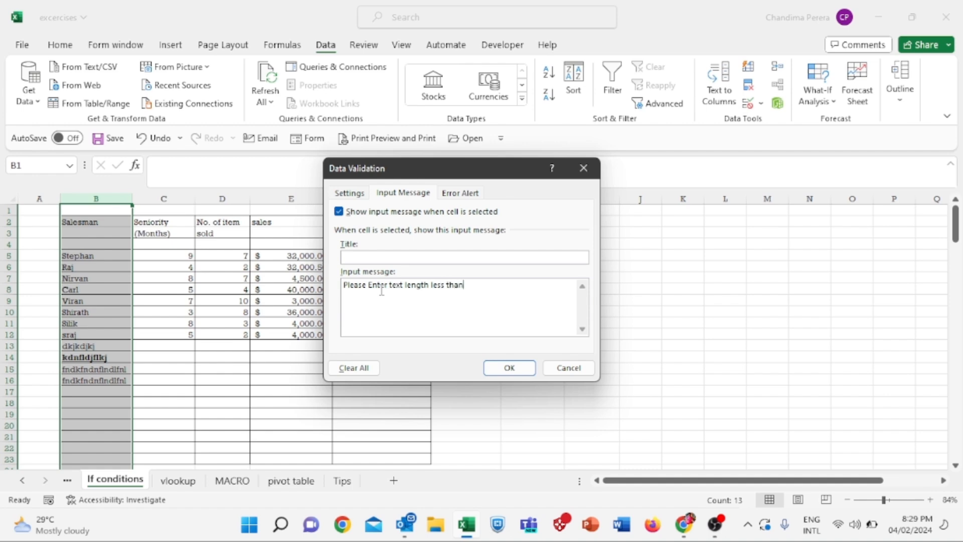
type(" 22")
Set the validation's error alert message to "Parameteres havee been applied" and apply the settings to column B
left_click(463, 193)
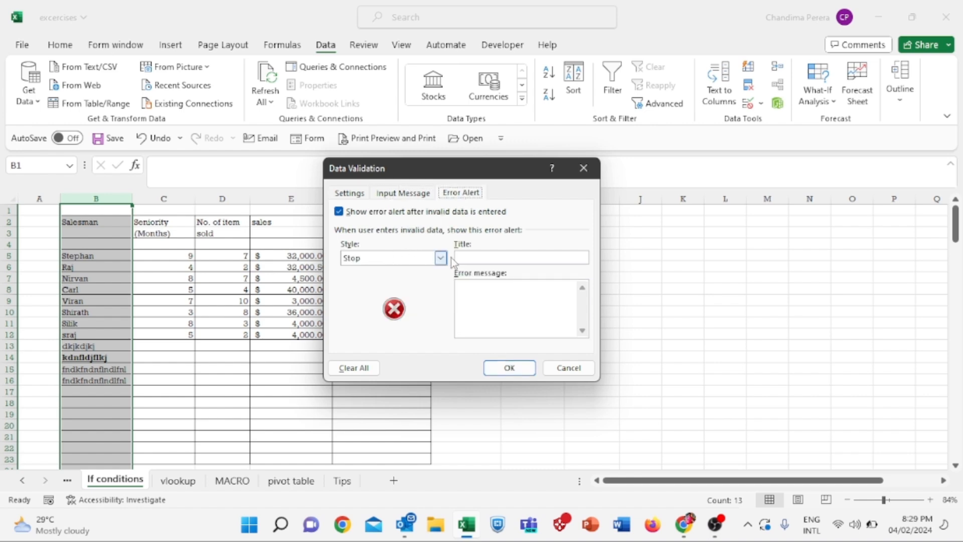
left_click(468, 292)
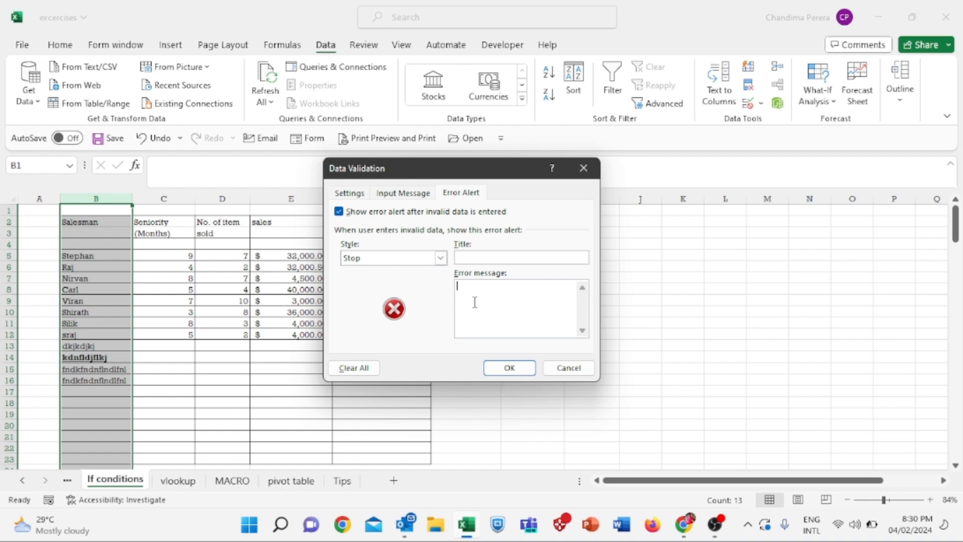
type("Parameteres havee been applied")
left_click(508, 367)
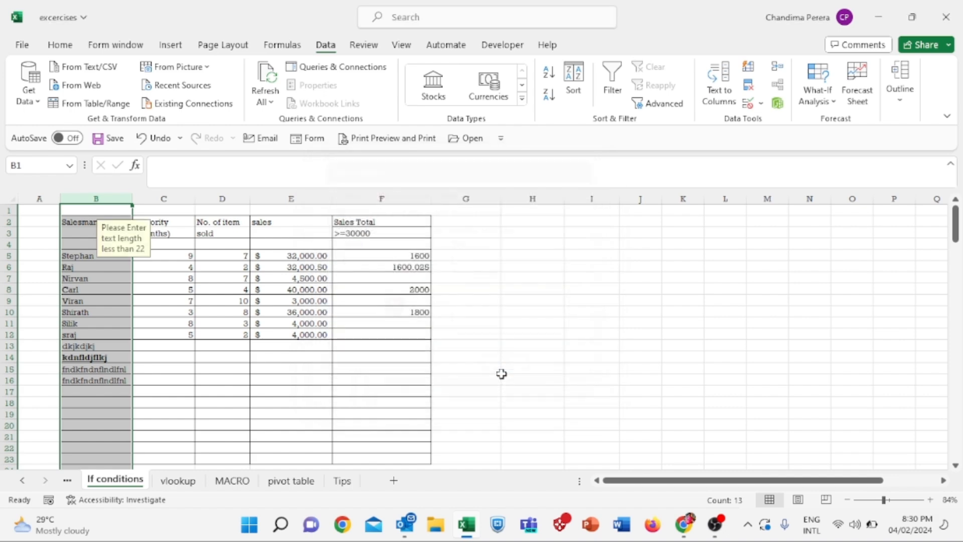
Check the input message on cells B7, B5 and B11
left_click(114, 275)
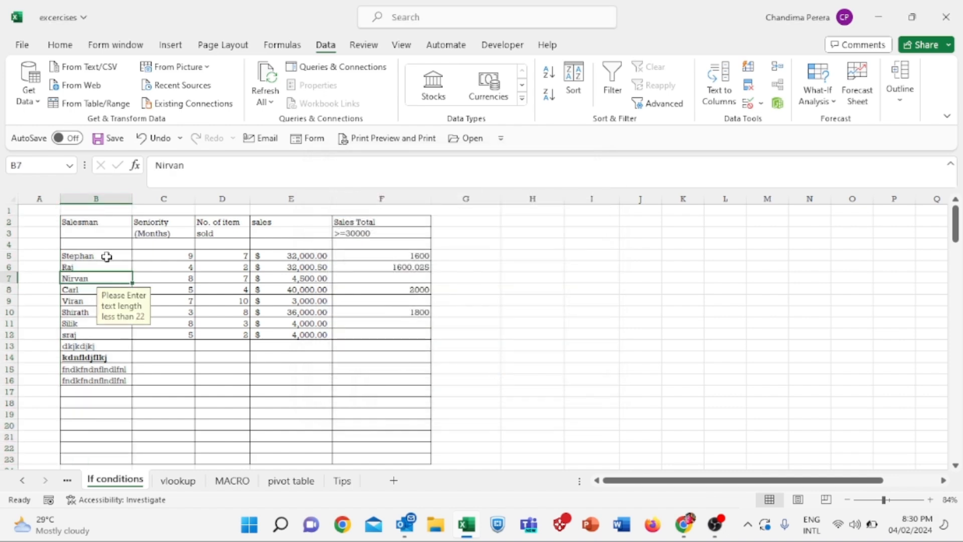
left_click(105, 256)
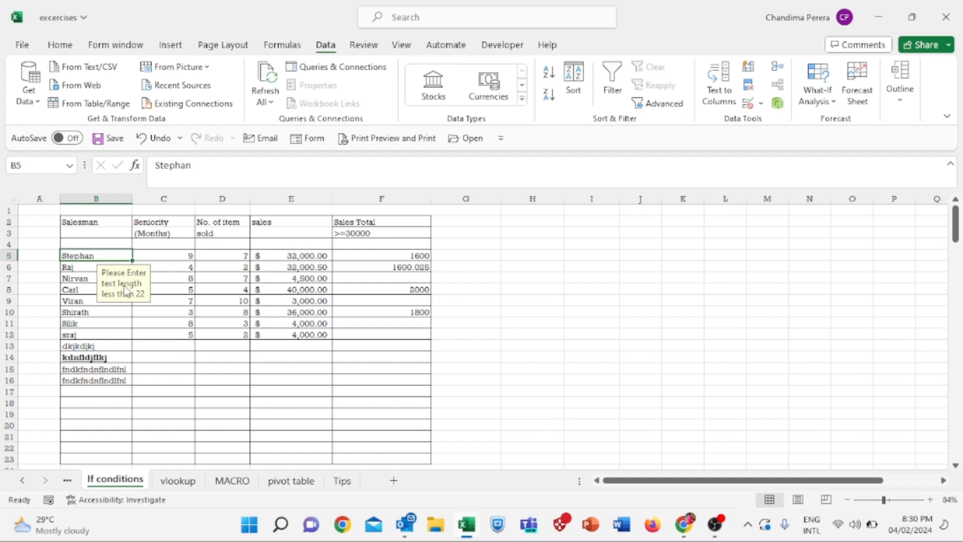
left_click(117, 321)
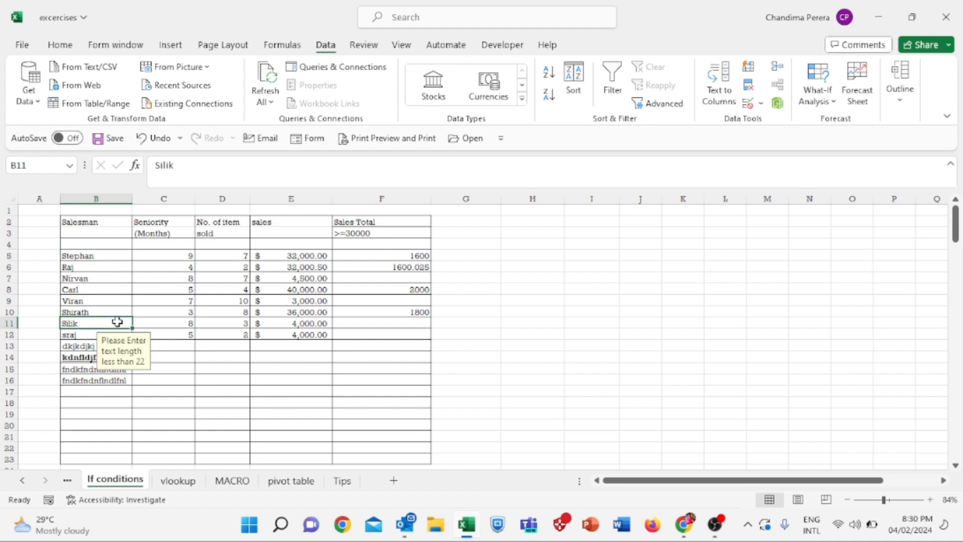
Test the error alert by trying to enter "jdklasjfjsdlfj dsljfljsdlfj" in B17, and discard the entry
left_click(101, 393)
type("jdklasjfjsdlfj dsljfljsdlfj")
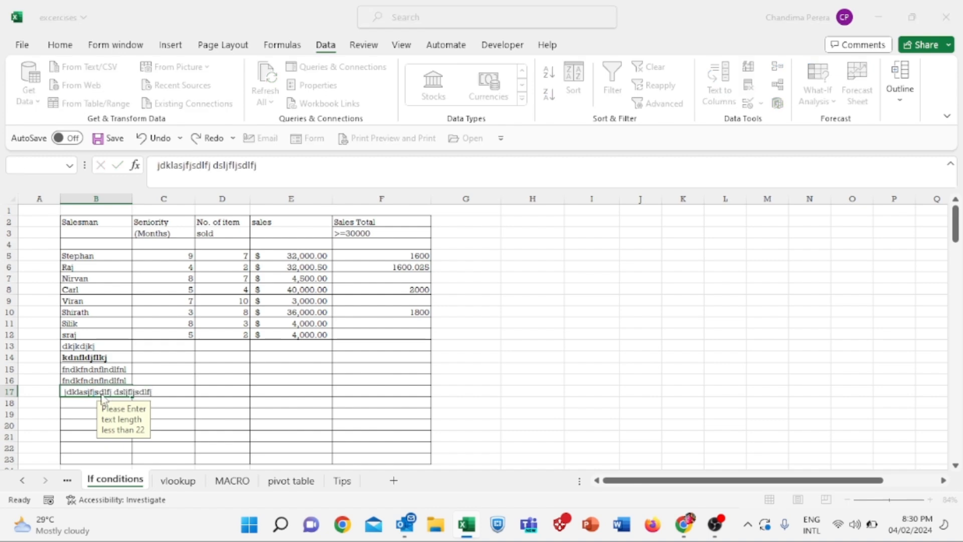
key("Return")
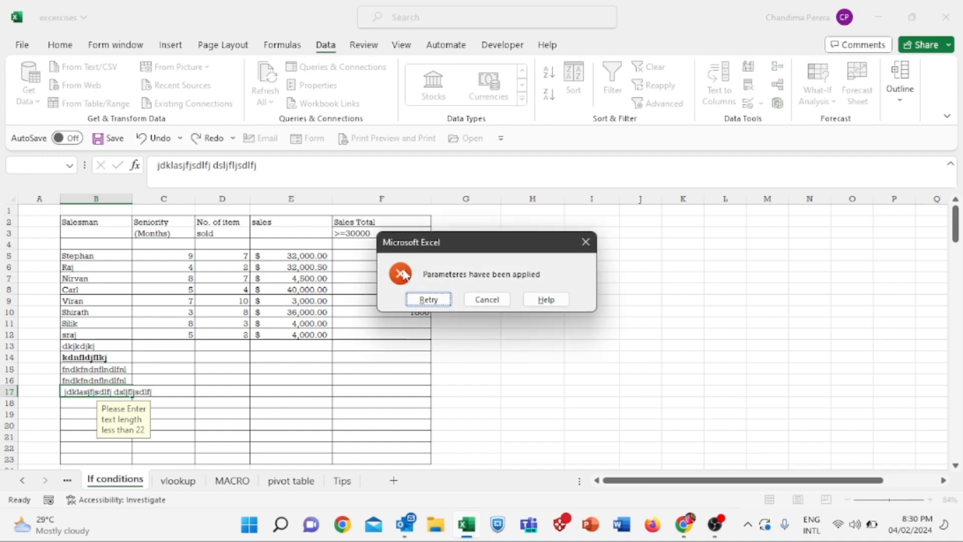
left_click(430, 299)
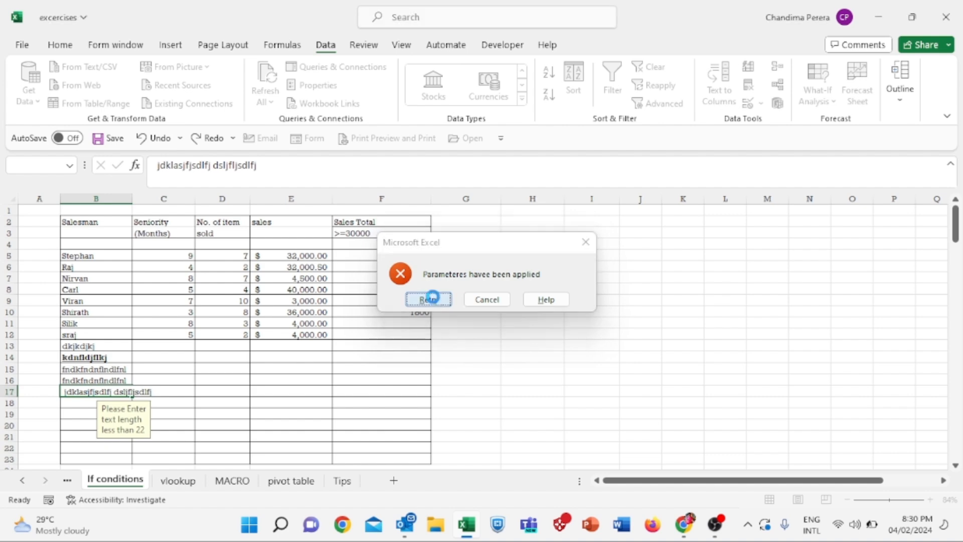
key("Escape")
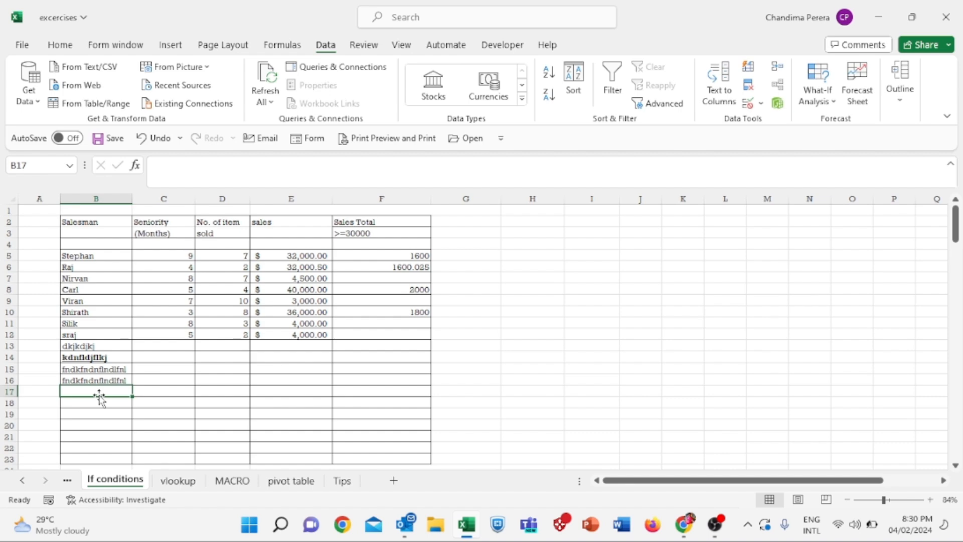
Change the error alert style of column B's data validation to Warning and apply it
left_click(105, 198)
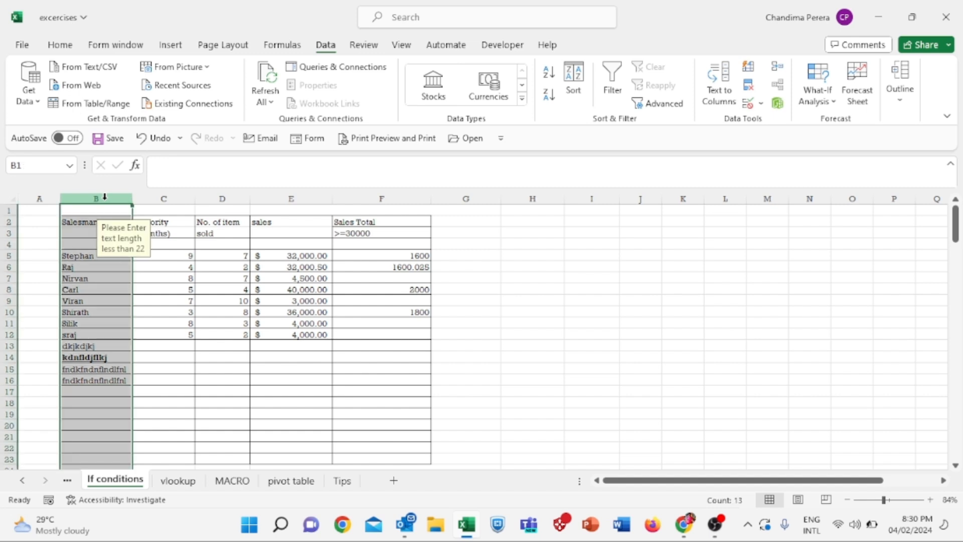
left_click(748, 105)
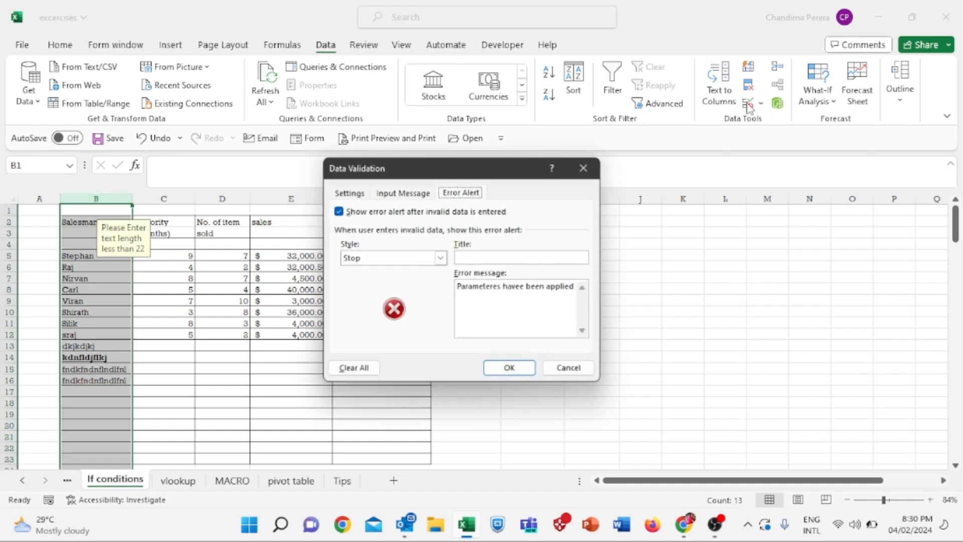
left_click(440, 257)
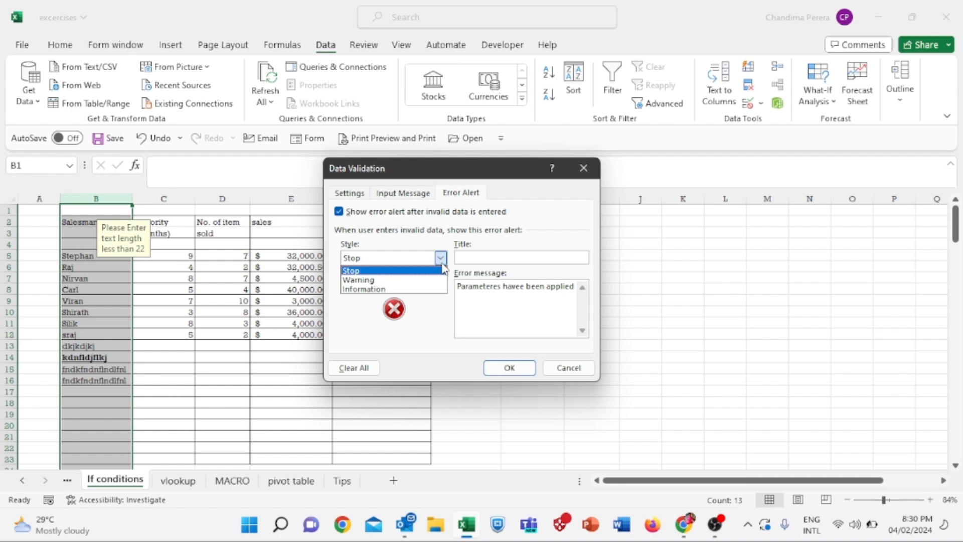
left_click(407, 283)
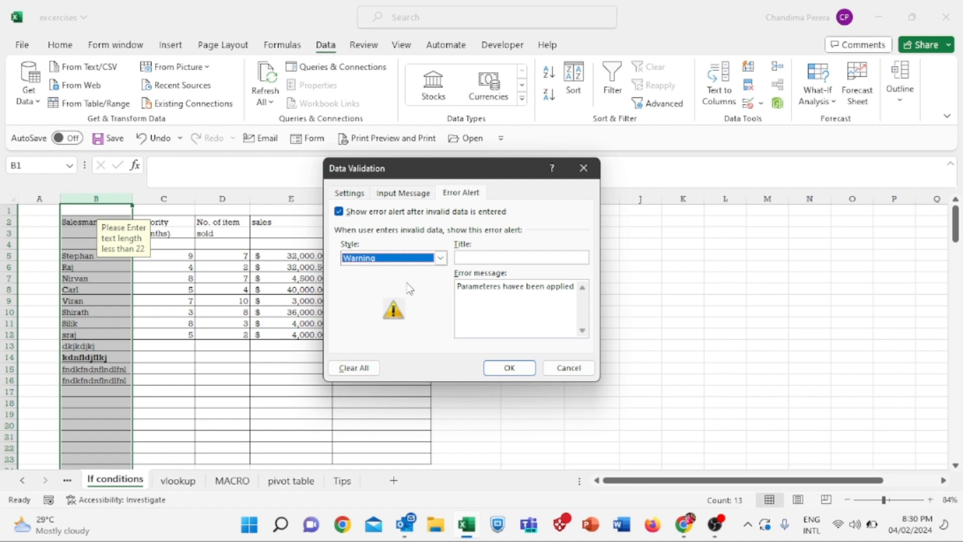
left_click(516, 369)
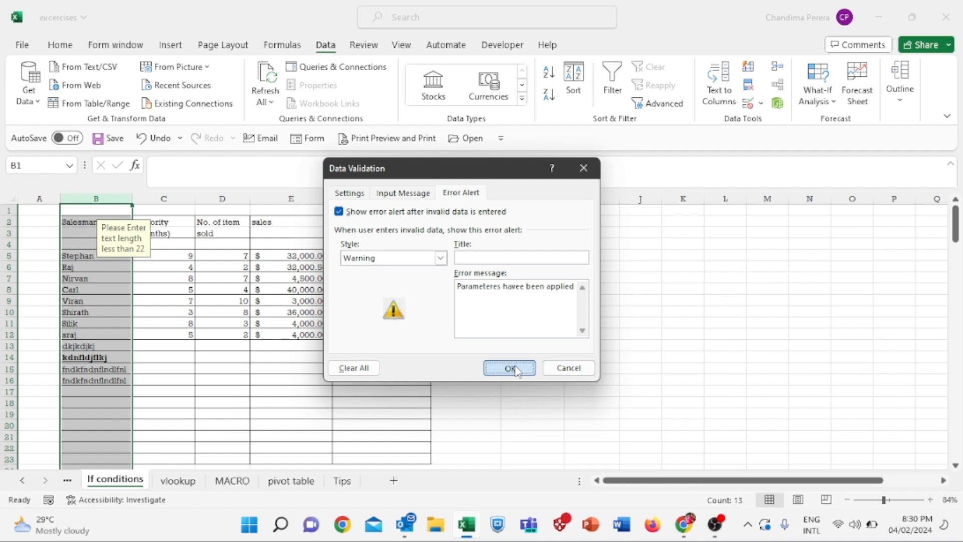
Test the warning by entering "d jfkldjslkfjldsjf ksdjlkfjsdlkjflkjsdlkfjlsdjfljdsljfljdslkfj" in B17, and accept the entry despite the alert
left_click(89, 402)
left_click(91, 389)
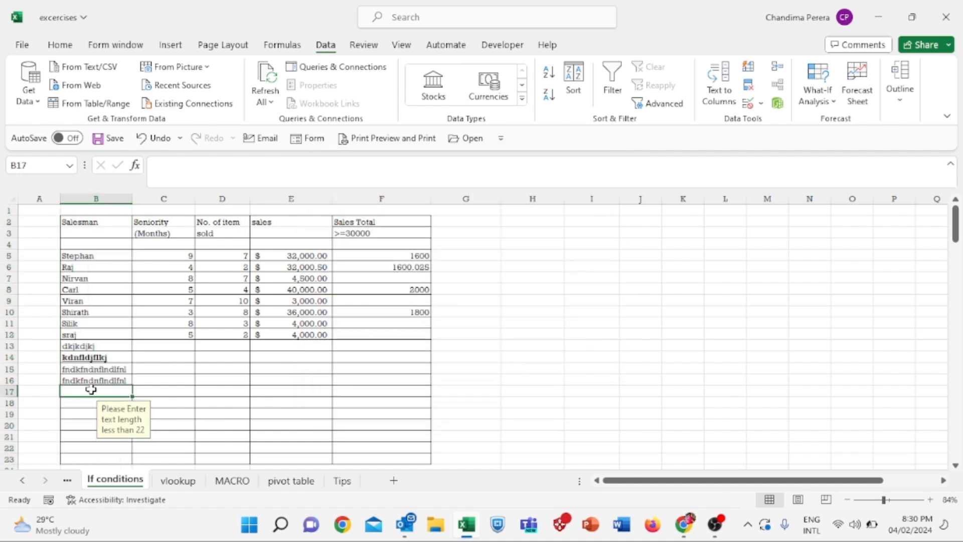
type("d jfkldjslkfjldsjf k")
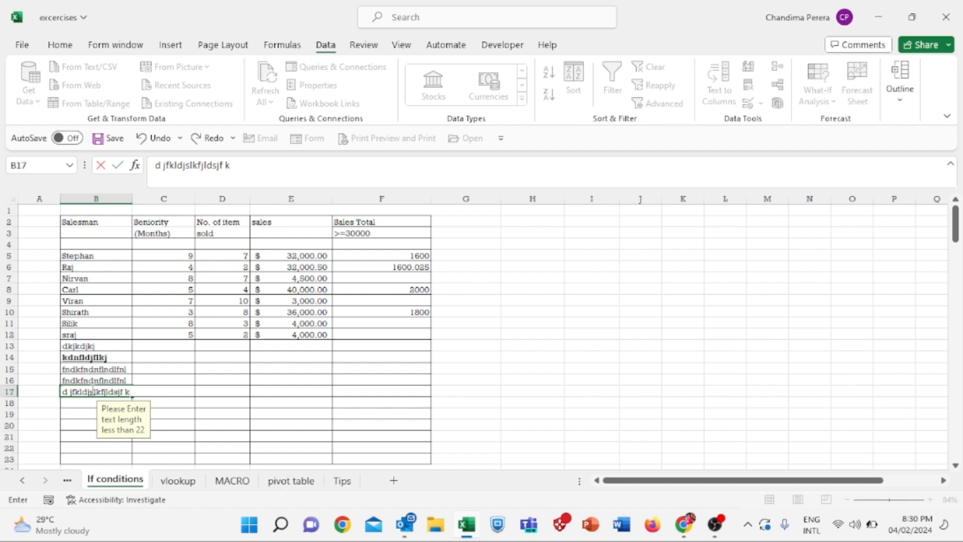
type("sdjlkfjsdlkjflkjsdlkfjlsdjfljdsljfljdslkfj")
key("Return")
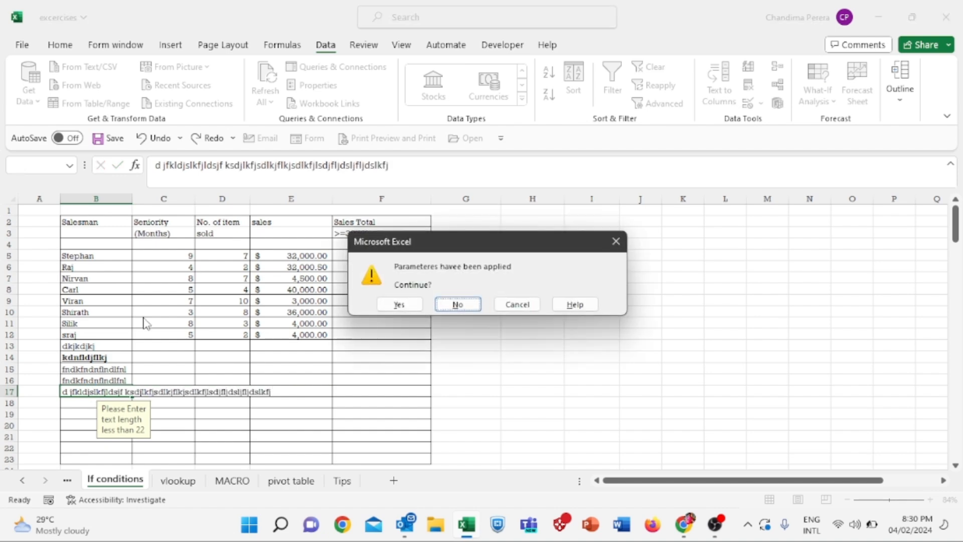
left_click(406, 307)
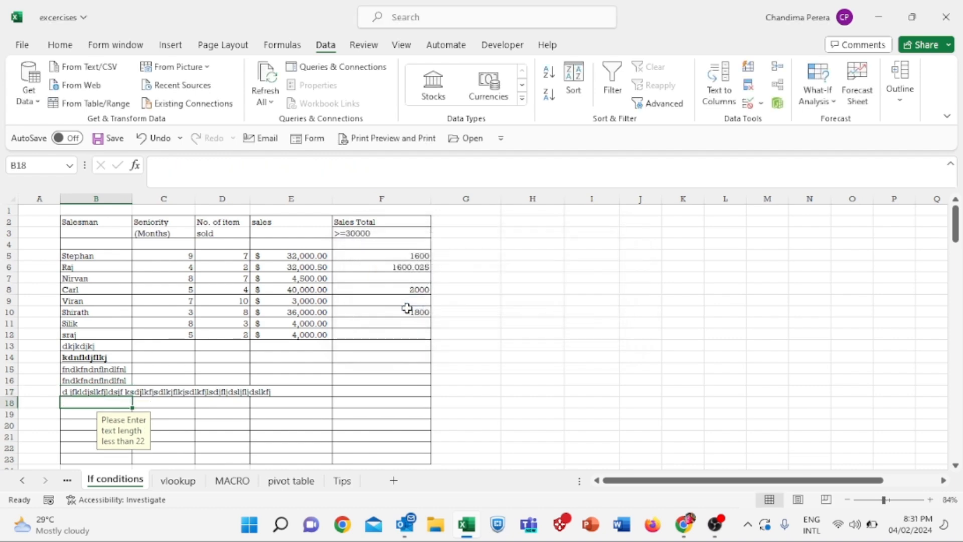
Try "dkfn klsdnflknsdlfnlsdnflnsldnfl" in B18, decline the alert, replace it with "dsfsgfdgfdgfdgfdg dfklghhfdghdfhghdfhglhdflgk" and accept that entry
type("dkfn klsdnflknsdlfnlsdnflnsldnfl")
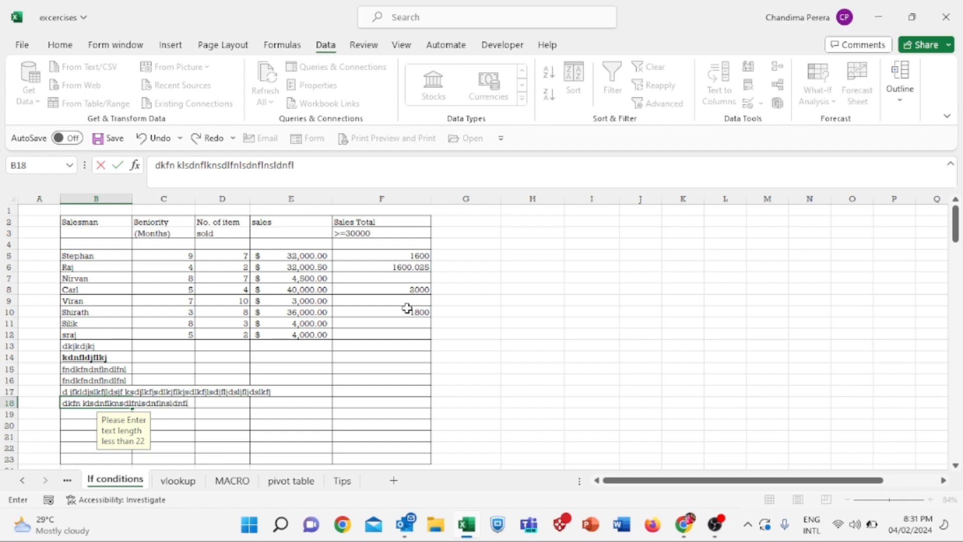
key("Return")
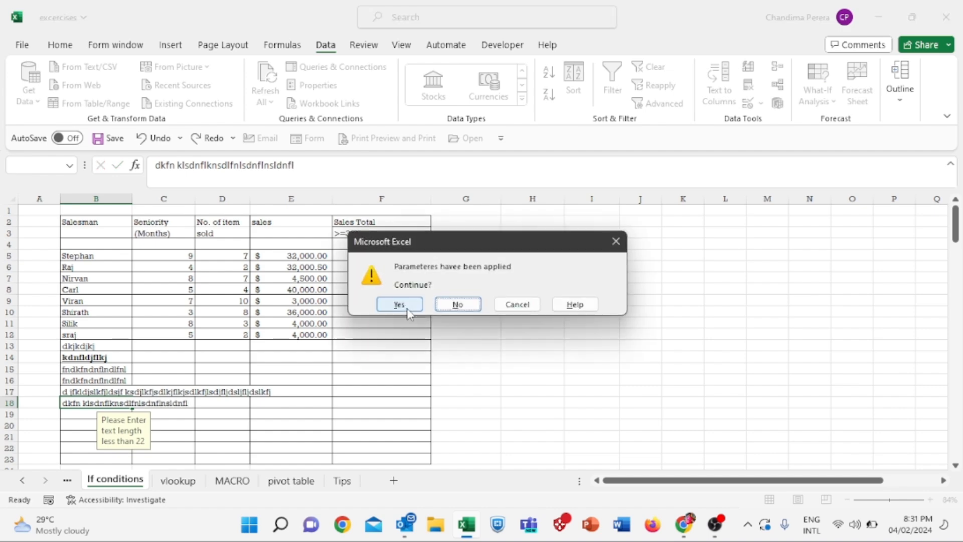
left_click(458, 304)
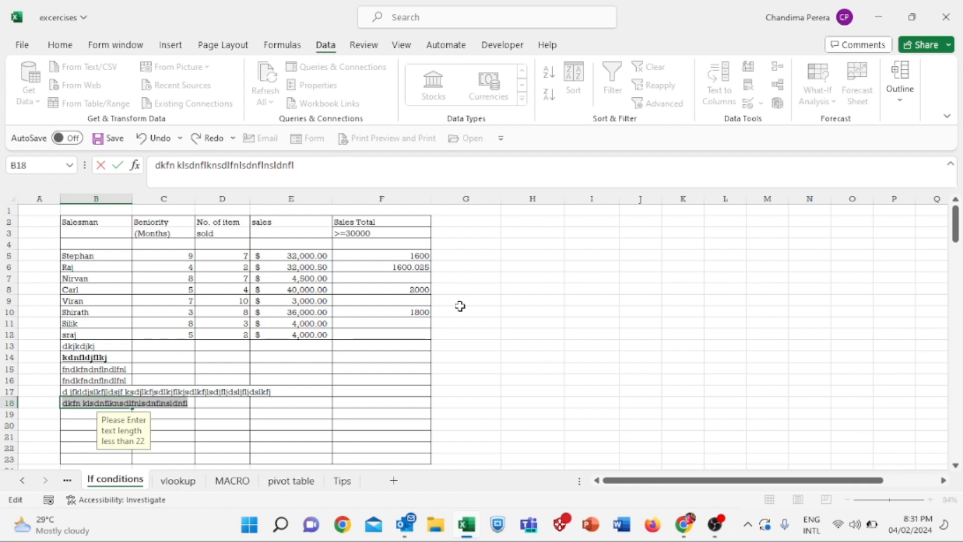
type("dsfs")
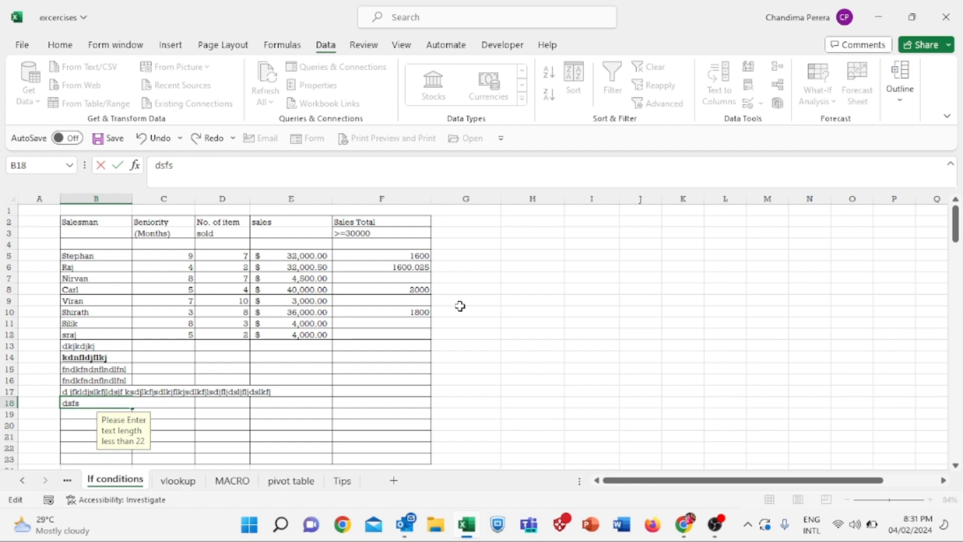
type("gfdgfdgfdgfdg dfklghhfdghdfhghdfhglhdflgk")
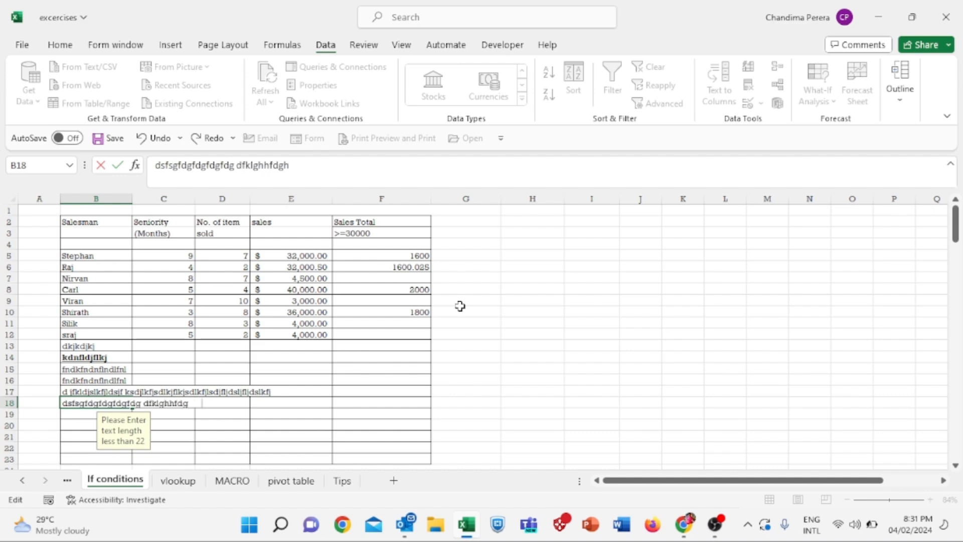
key("Return")
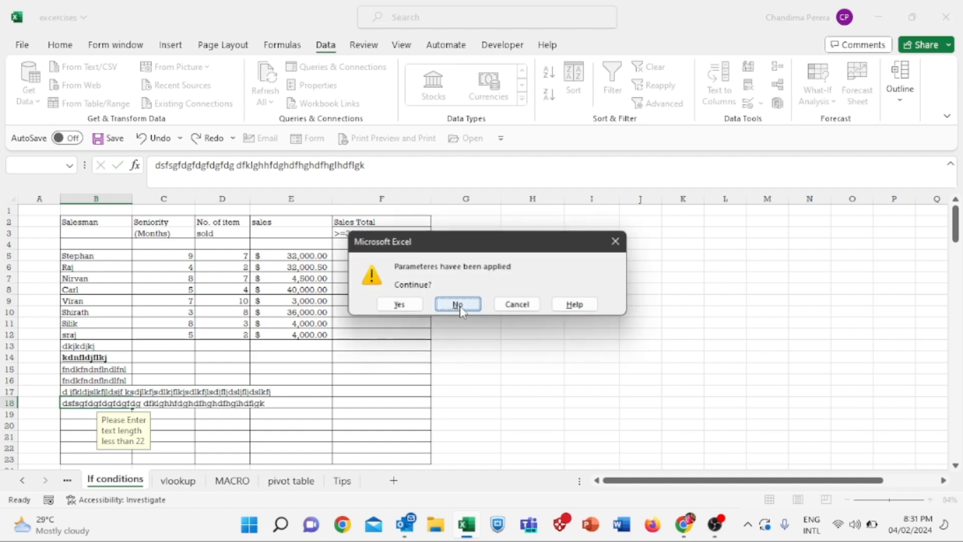
left_click(401, 304)
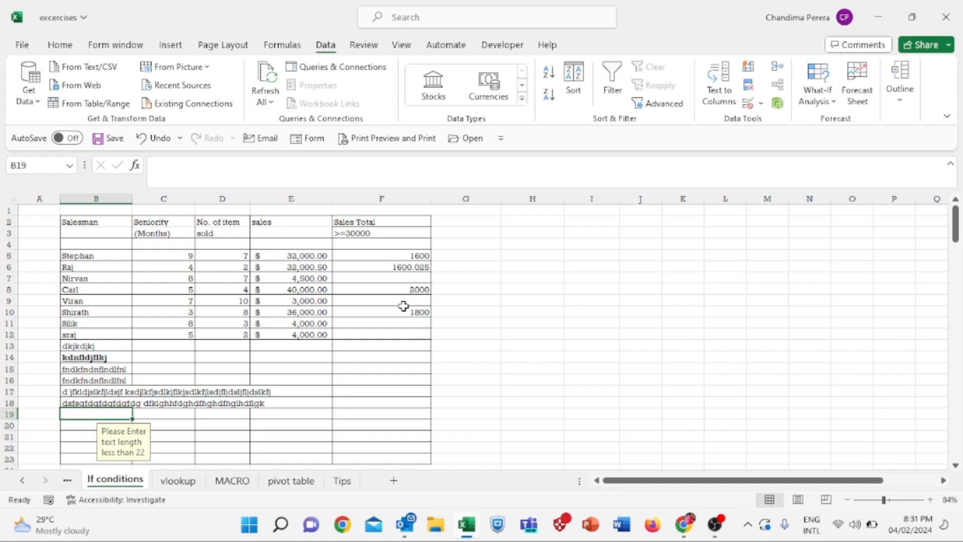
Delete the test entries in B13:B20 below the salesman names
left_click_drag(88, 389, 91, 430)
key("Delete")
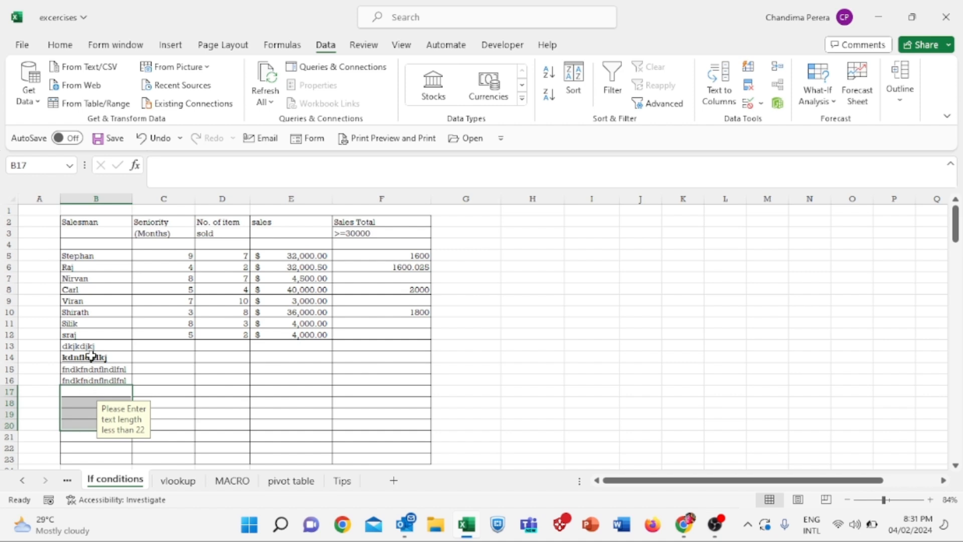
left_click_drag(94, 348, 88, 390)
key("Delete")
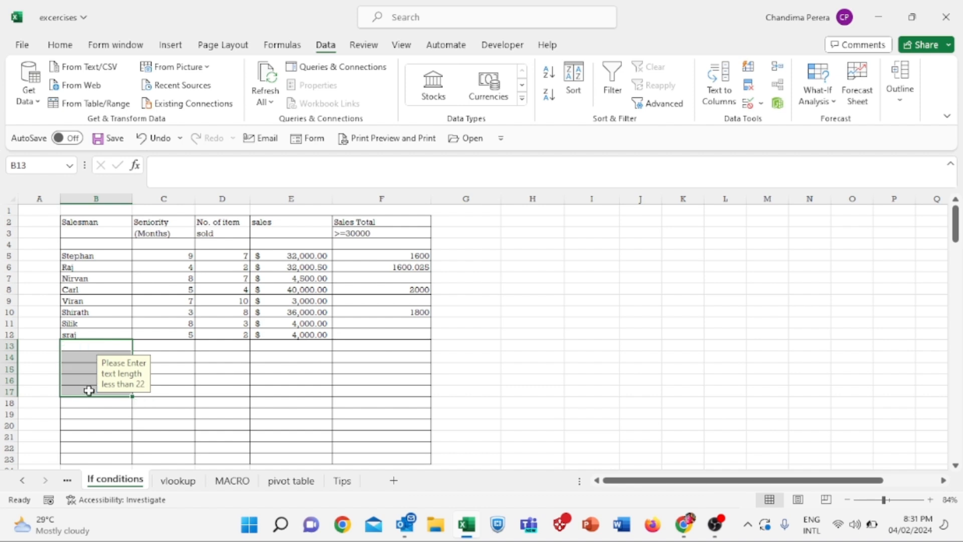
left_click(86, 302)
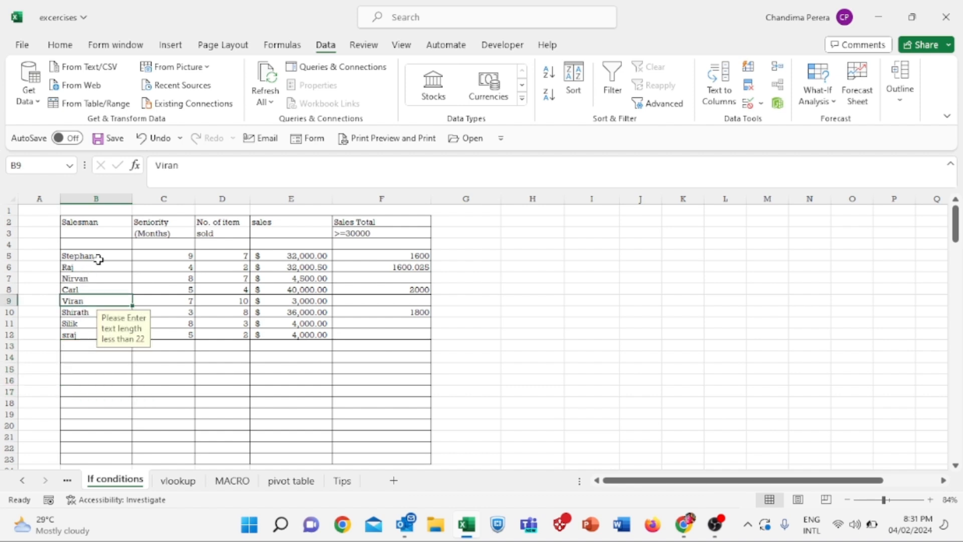
Clear all data validation settings from column B and apply the change
left_click(105, 198)
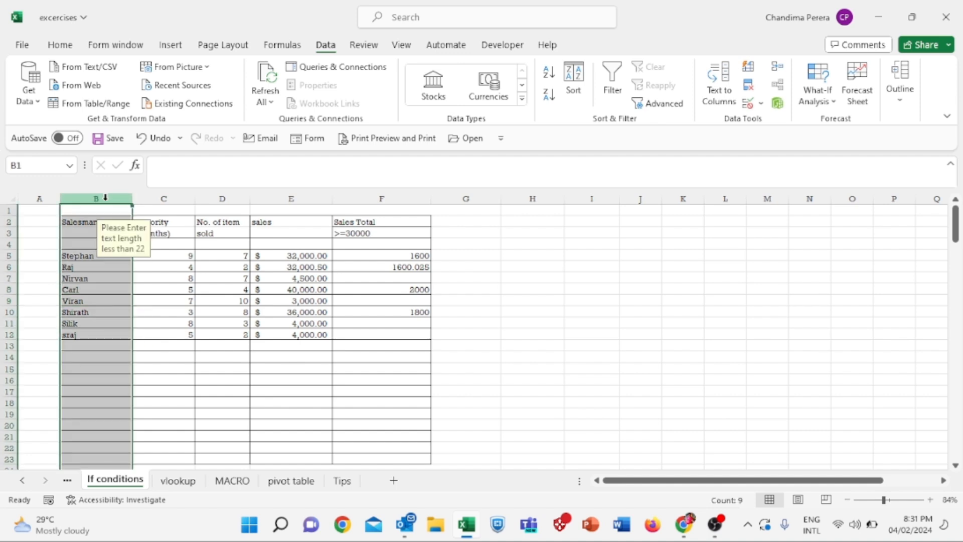
left_click(750, 104)
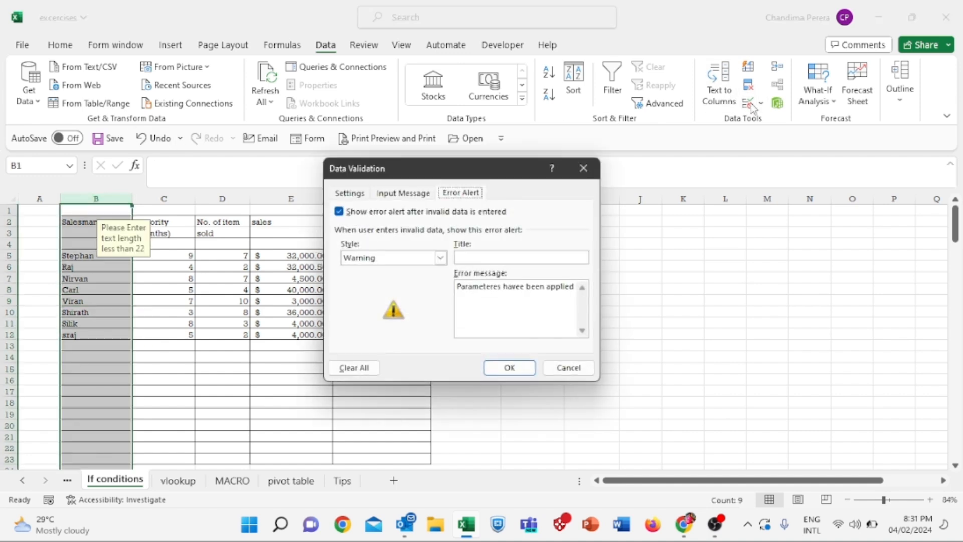
left_click(351, 194)
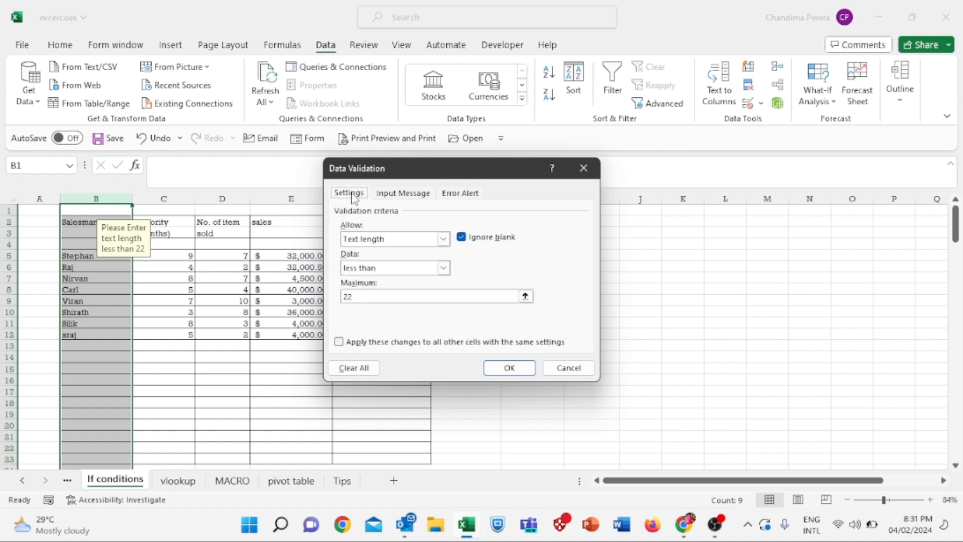
left_click(351, 369)
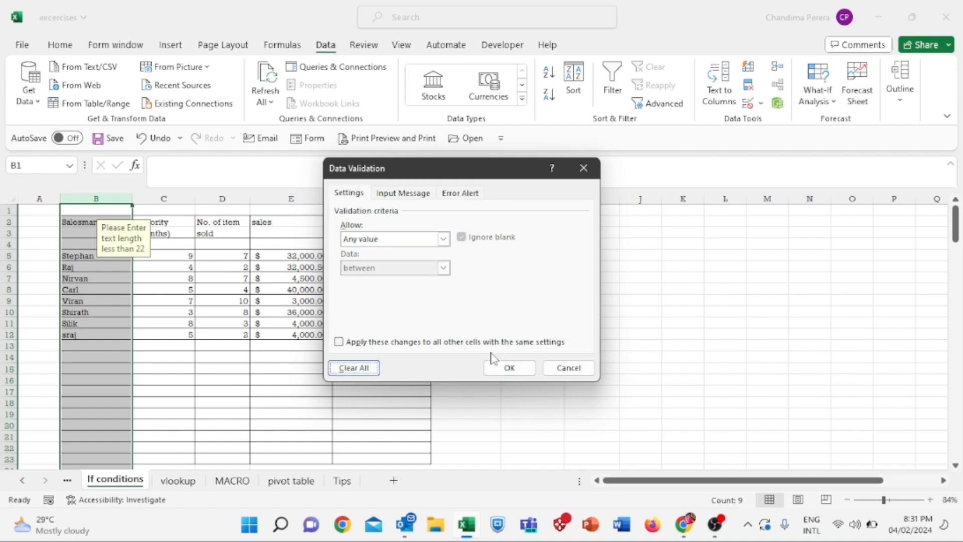
left_click(508, 369)
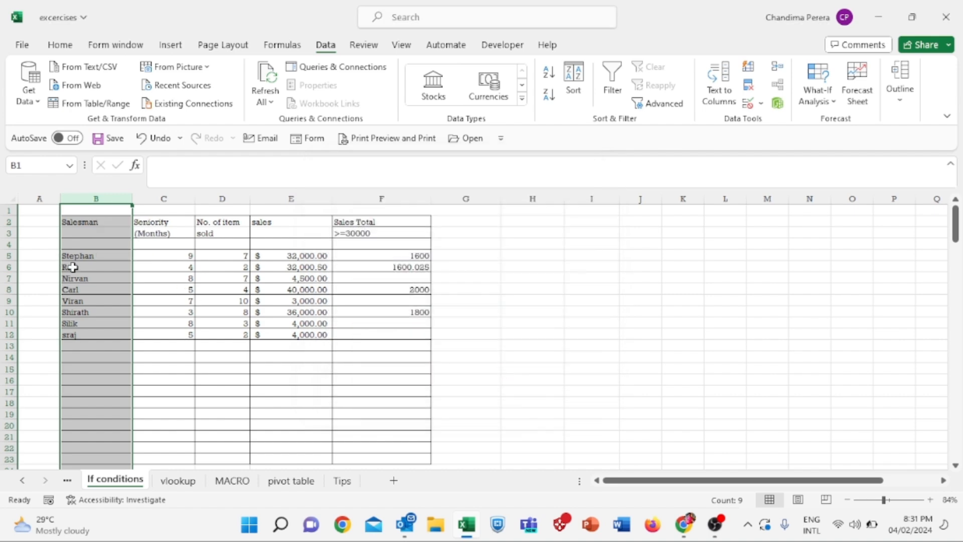
Check column B without validation by selecting B6 and trying "fff" in B13, and discard the entry
left_click(89, 267)
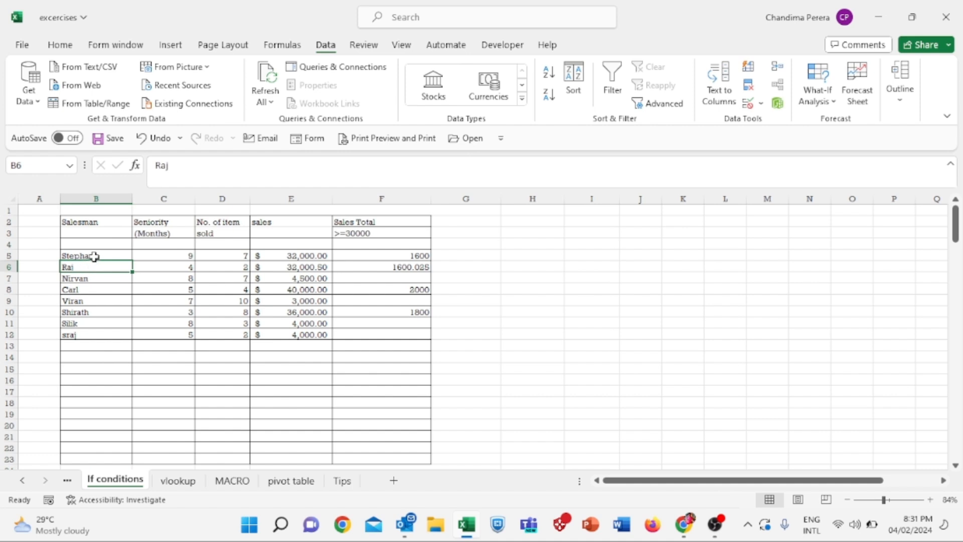
left_click(96, 347)
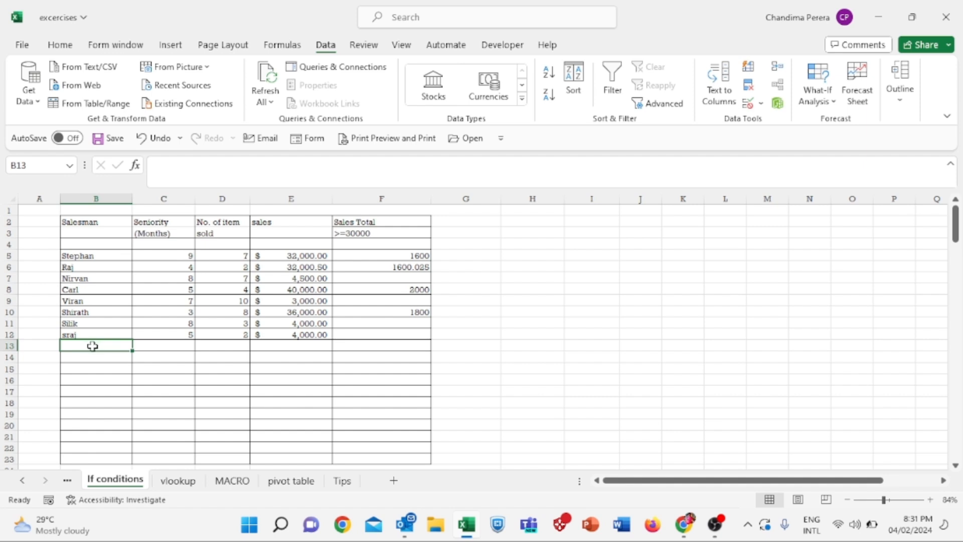
type("fff")
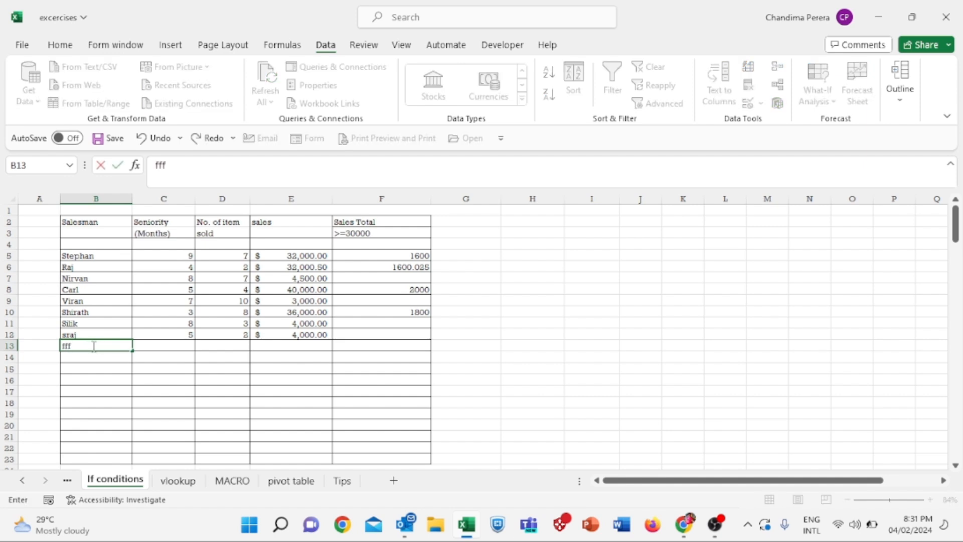
left_click(100, 321)
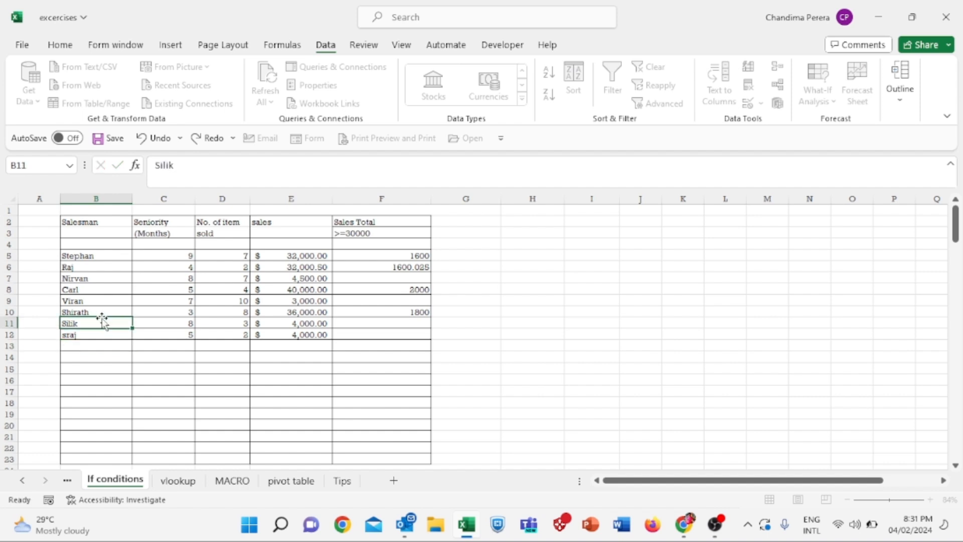
Copy the salesman names in B5:B12 and examine the matching name list in column U
left_click_drag(77, 256, 82, 333)
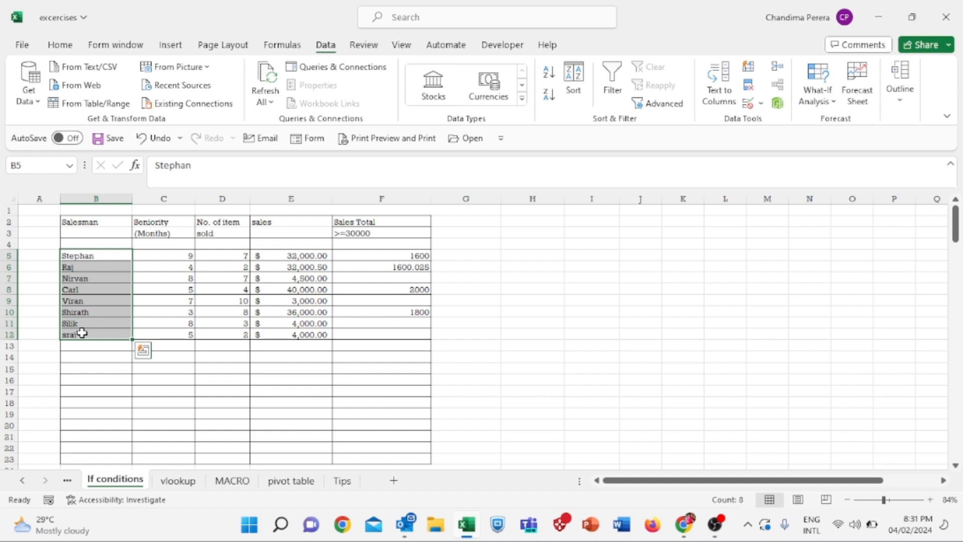
key("ctrl+c")
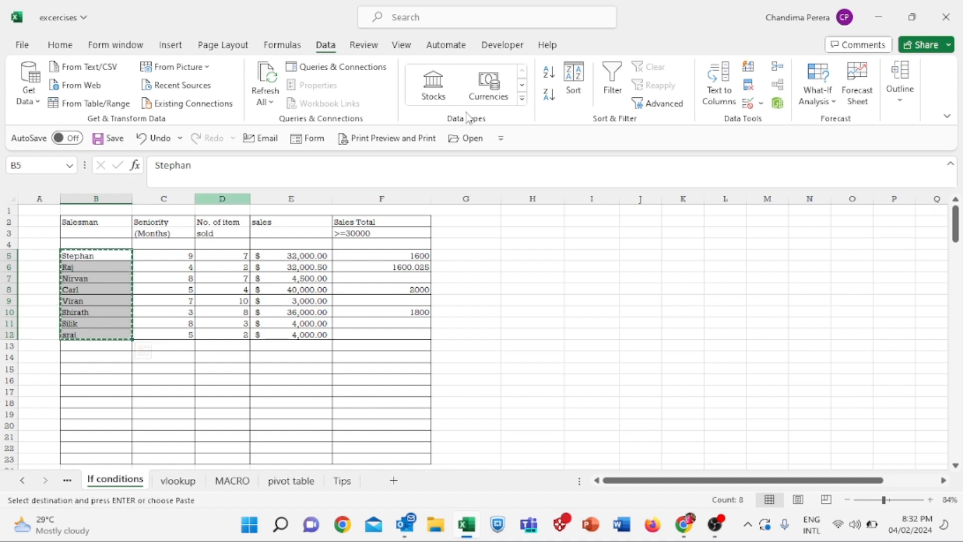
left_click_drag(729, 482, 842, 474)
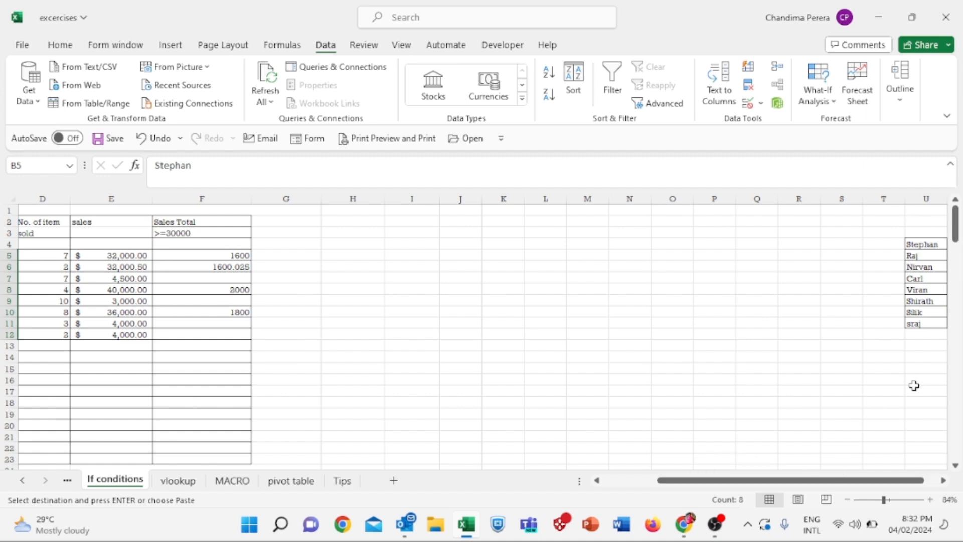
key("Return")
left_click_drag(638, 482, 638, 484)
left_click(69, 367)
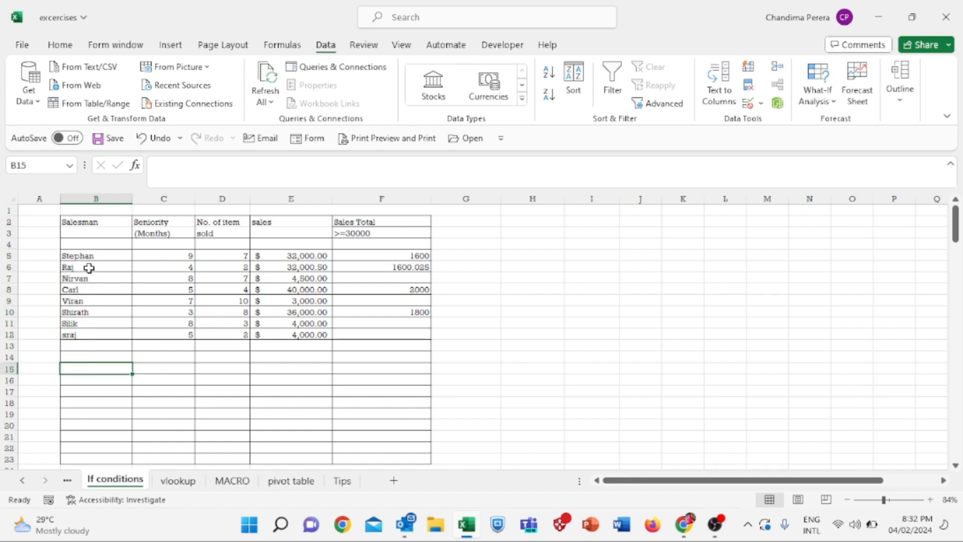
Set column B's data validation to allow a List with the source =$U$4:$U$11
left_click(97, 199)
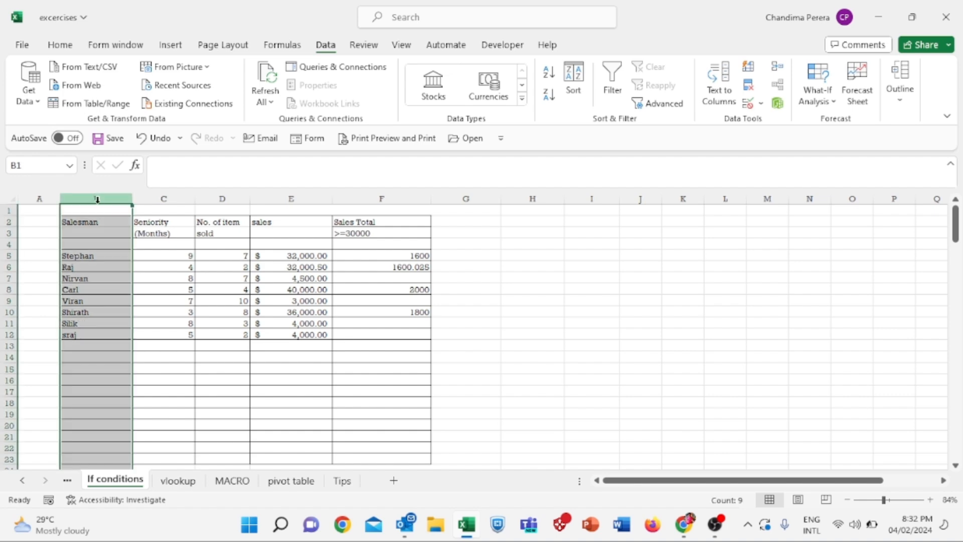
left_click(761, 104)
left_click(798, 122)
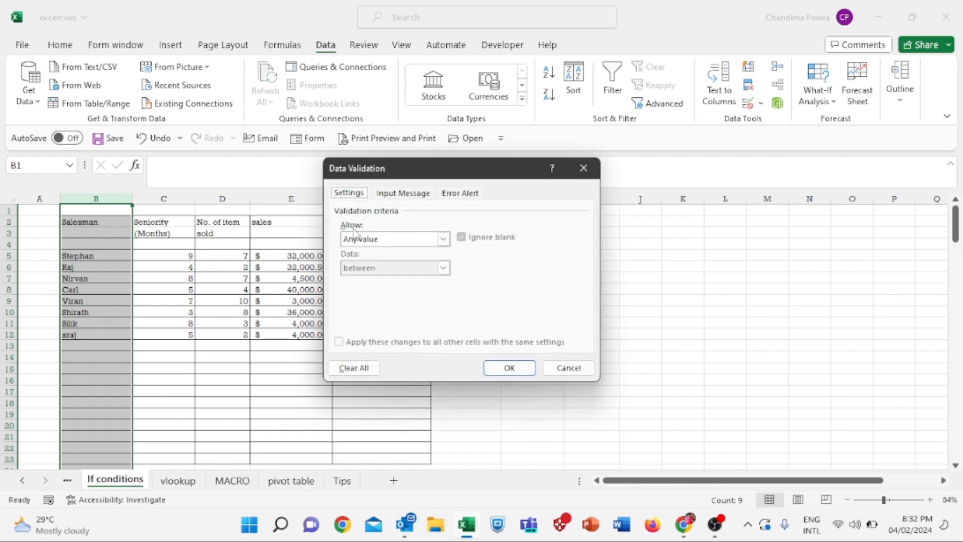
left_click(443, 239)
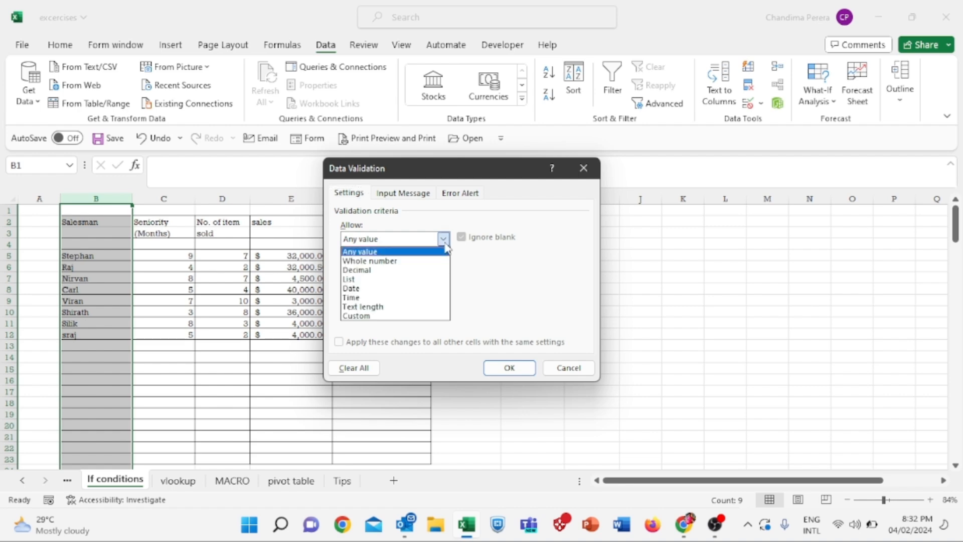
left_click(381, 280)
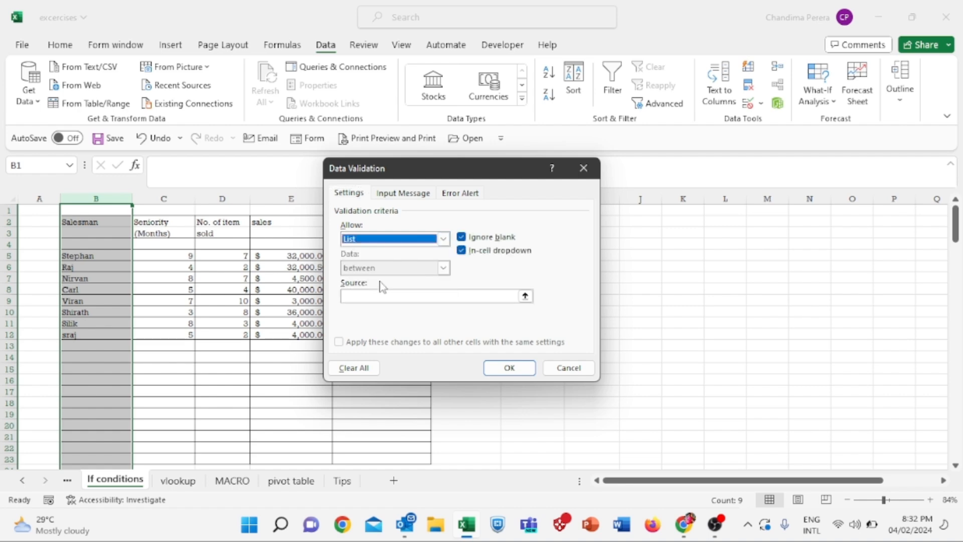
left_click(525, 296)
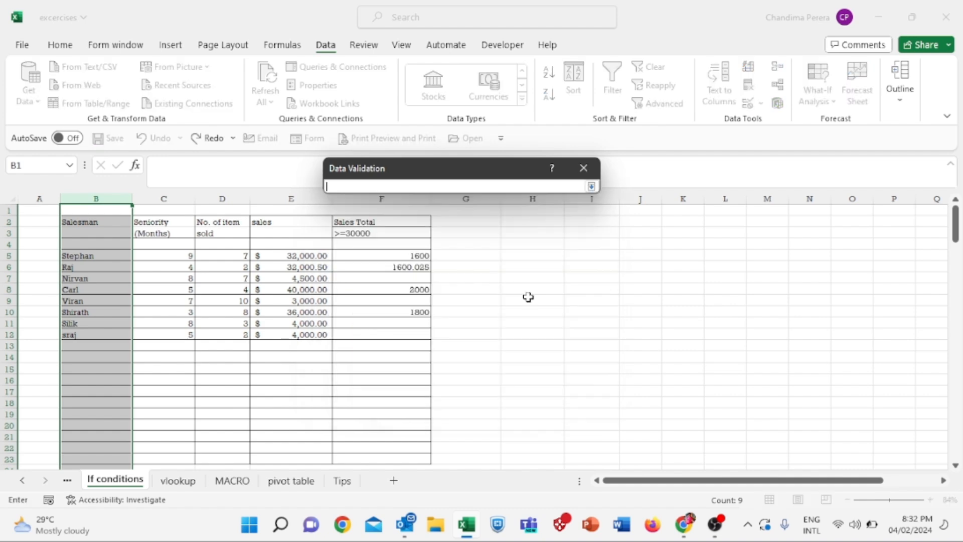
left_click_drag(704, 482, 759, 482)
left_click_drag(925, 246, 931, 321)
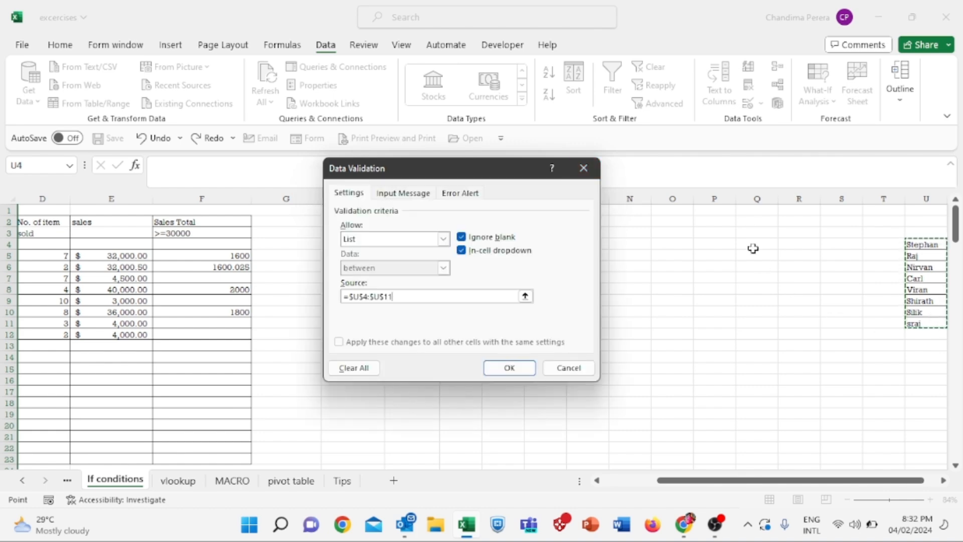
Add the input message "Please select the name appeared in the list", keep the Stop error alert, and apply the rule
left_click(401, 194)
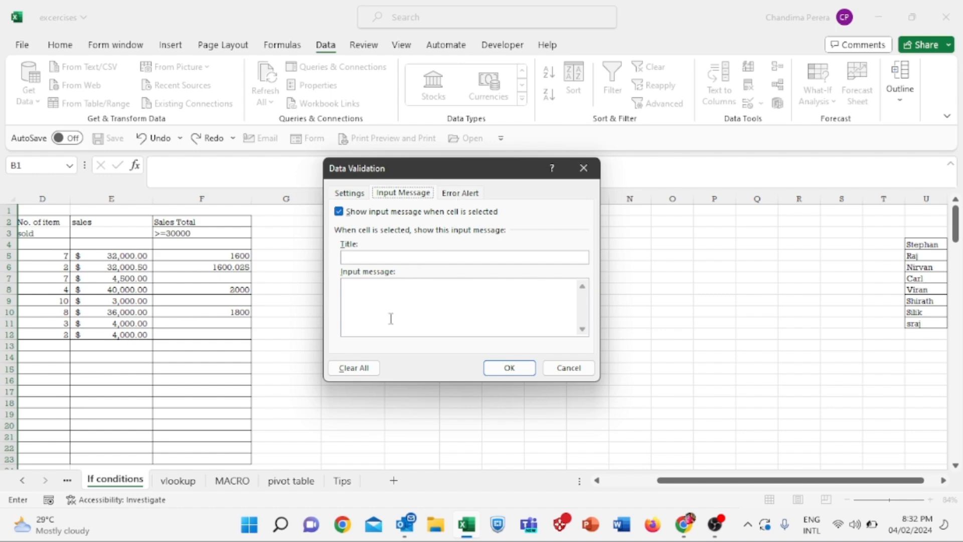
left_click(406, 300)
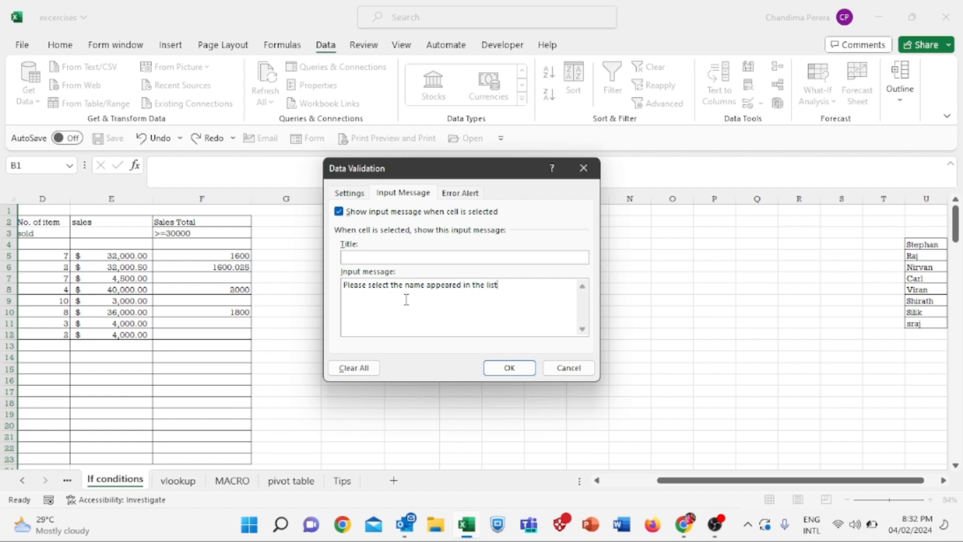
left_click(460, 193)
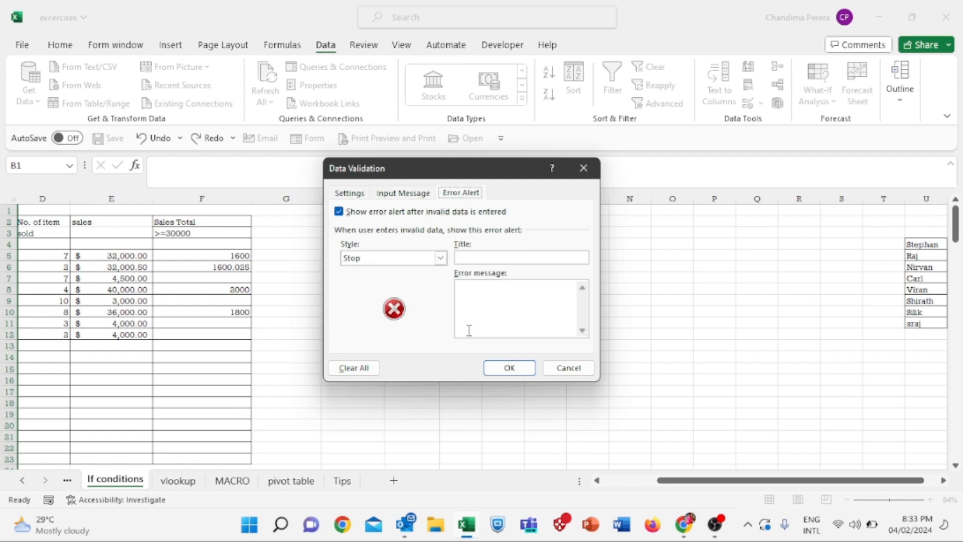
left_click(513, 369)
Replace the salesman in B5 with the third name from the in-cell list
left_click_drag(683, 483, 630, 483)
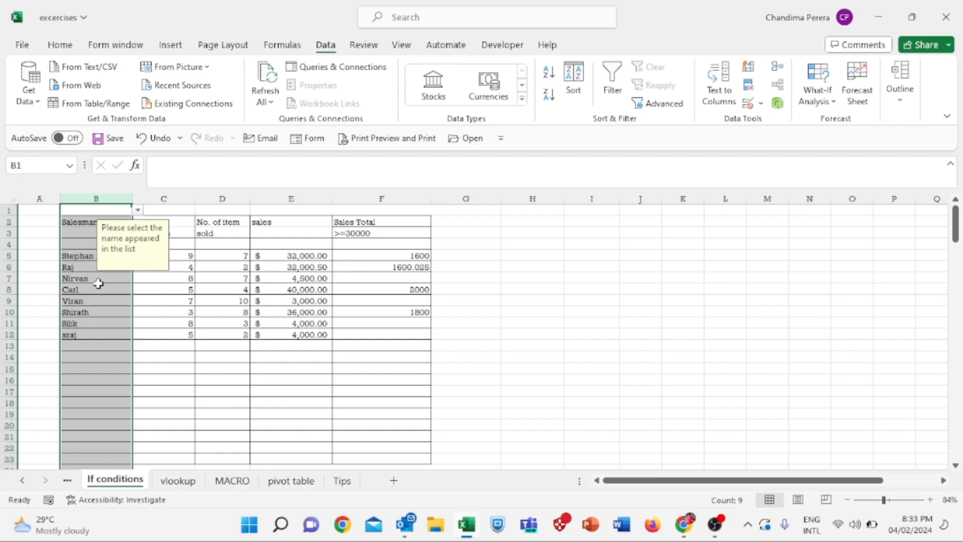
left_click(98, 286)
left_click(129, 256)
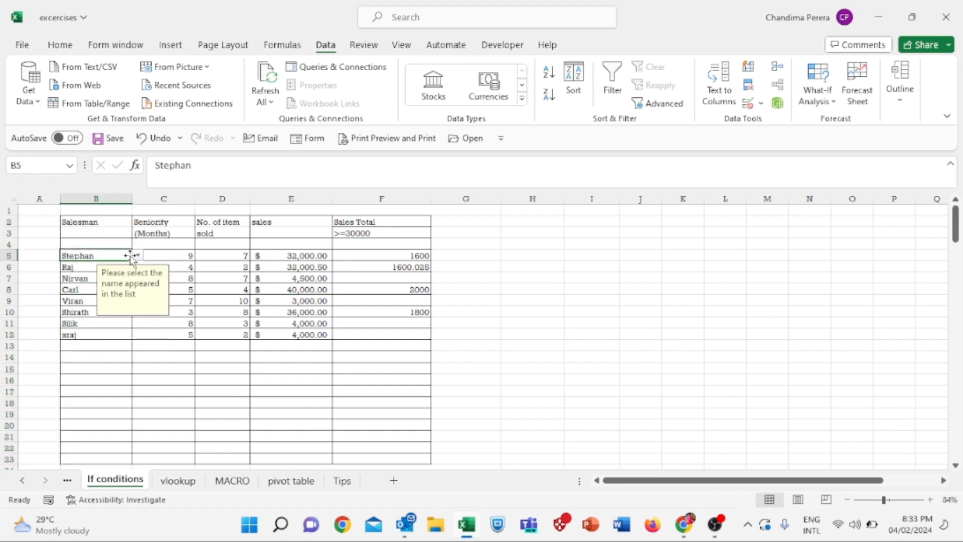
left_click(137, 257)
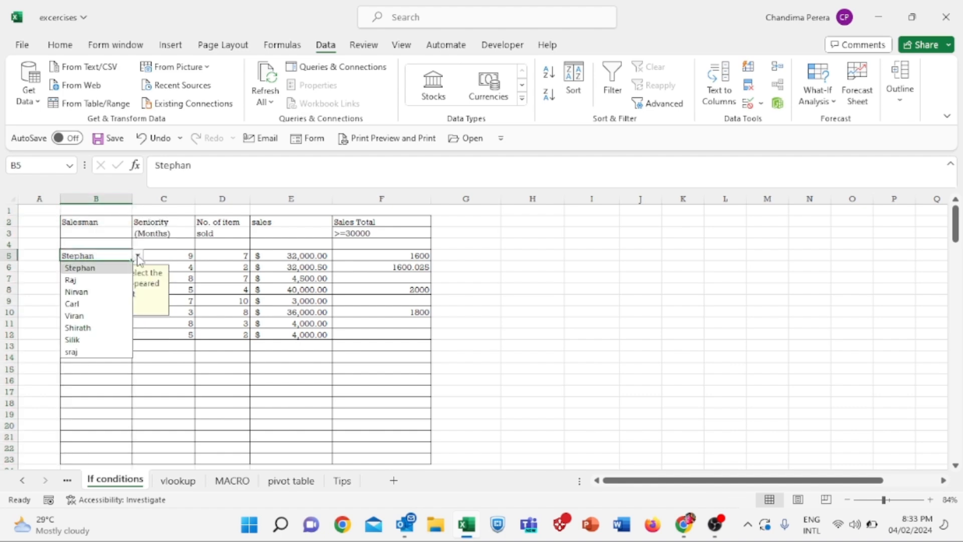
left_click(97, 293)
Fill B13, B14 and B15 from the in-cell list with its third, fifth and fourth names respectively
left_click(94, 346)
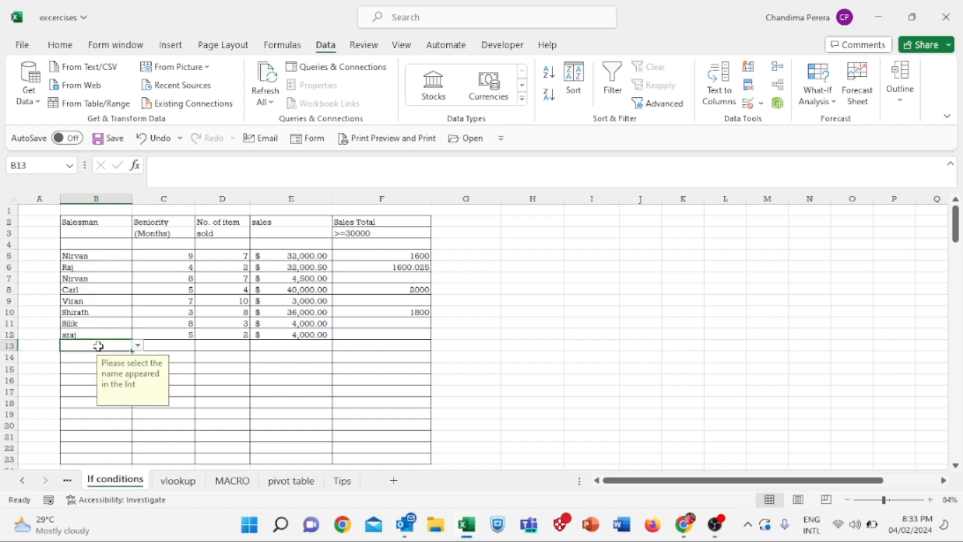
left_click(137, 345)
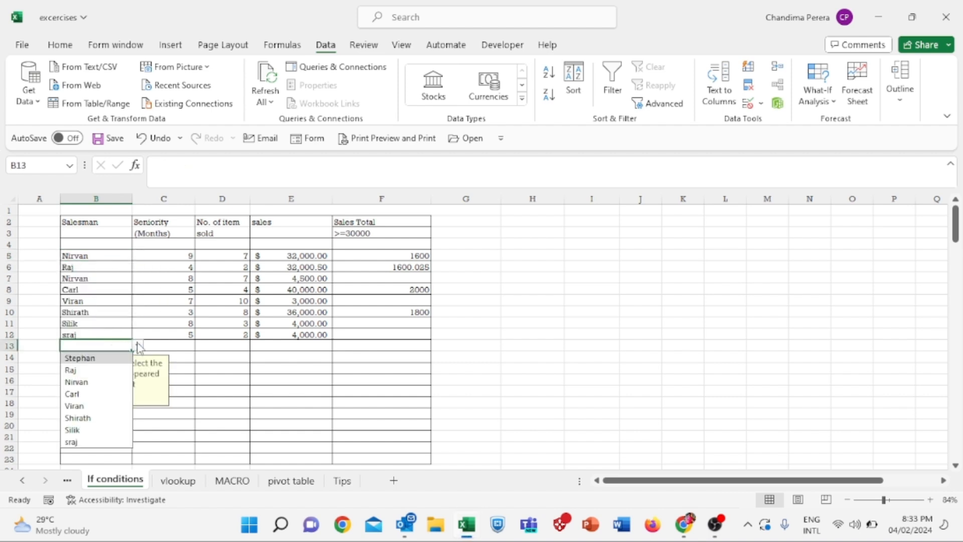
left_click(95, 380)
left_click(83, 357)
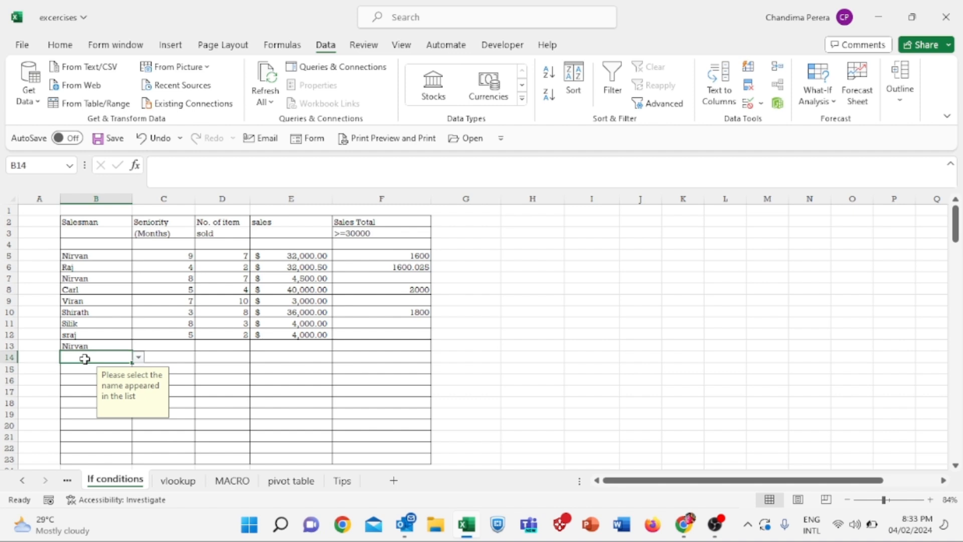
left_click(138, 357)
left_click(103, 422)
left_click(87, 370)
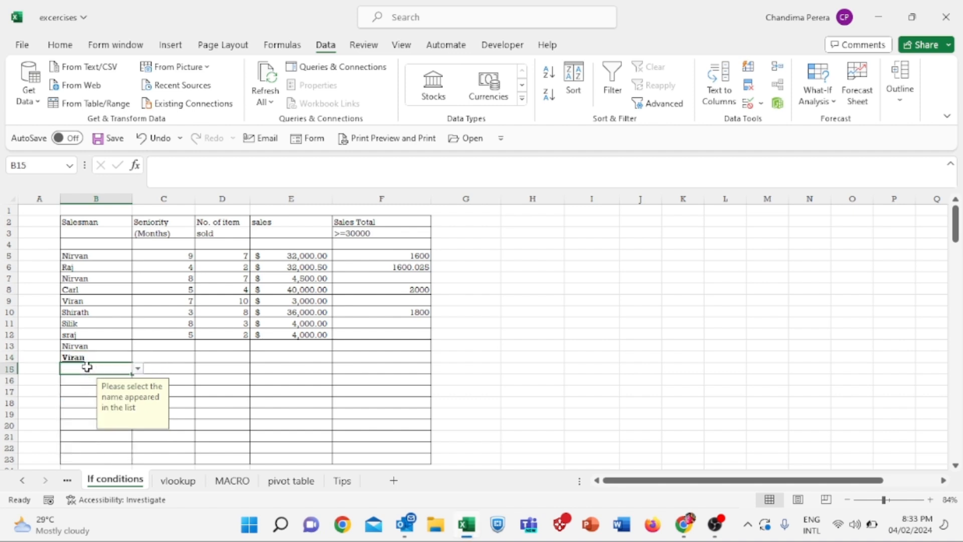
left_click(138, 370)
left_click(105, 418)
double_click(86, 381)
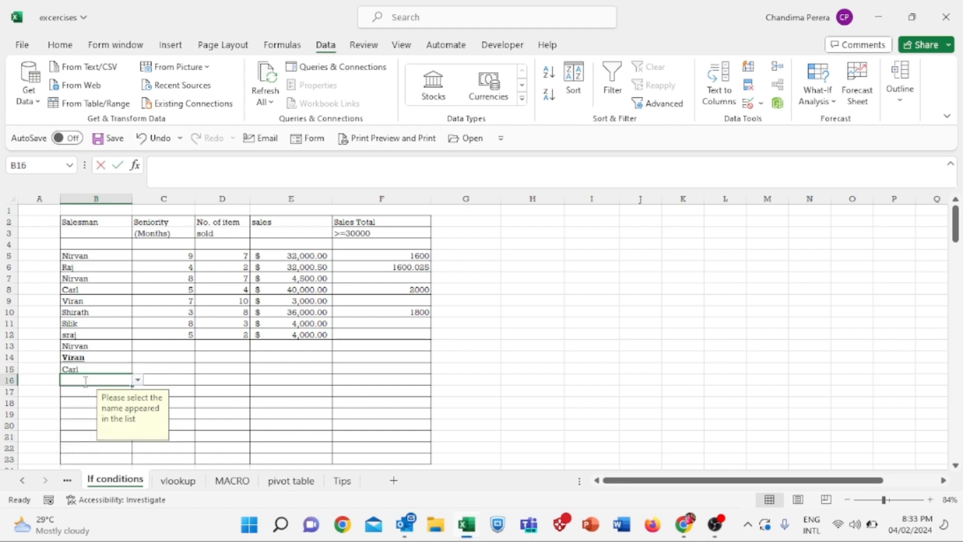
left_click(85, 358)
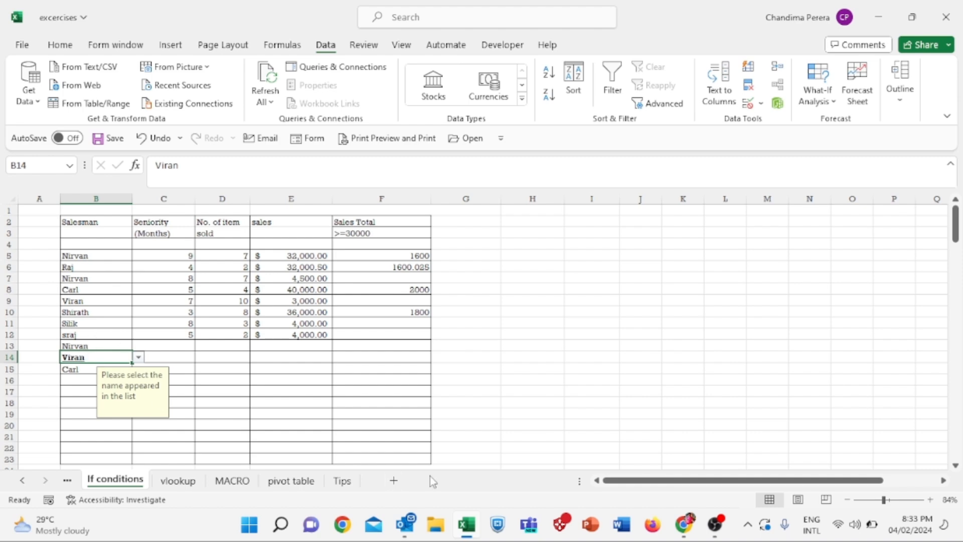
Enter an additional salesman name in U12, directly below the source name list
left_click_drag(690, 480, 843, 469)
left_click(932, 336)
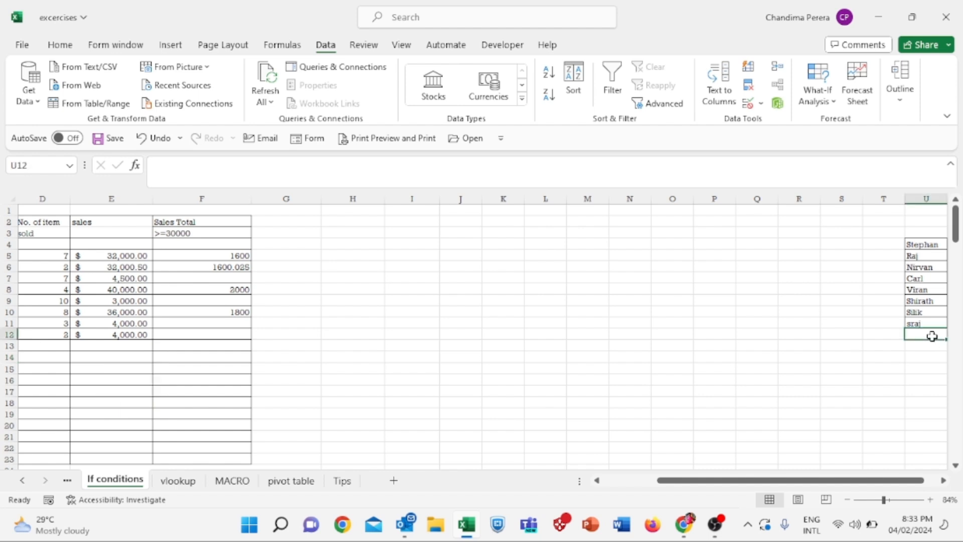
type("seneth")
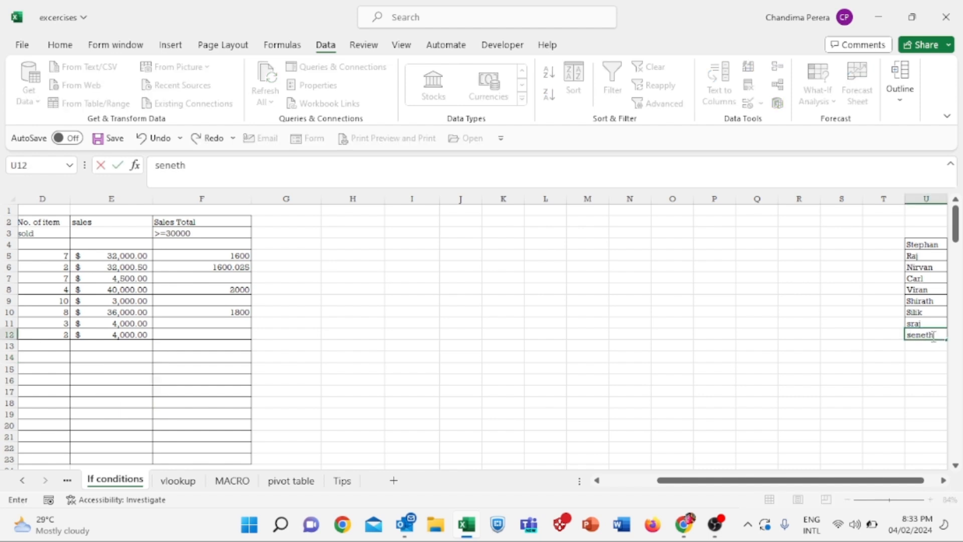
key("Return")
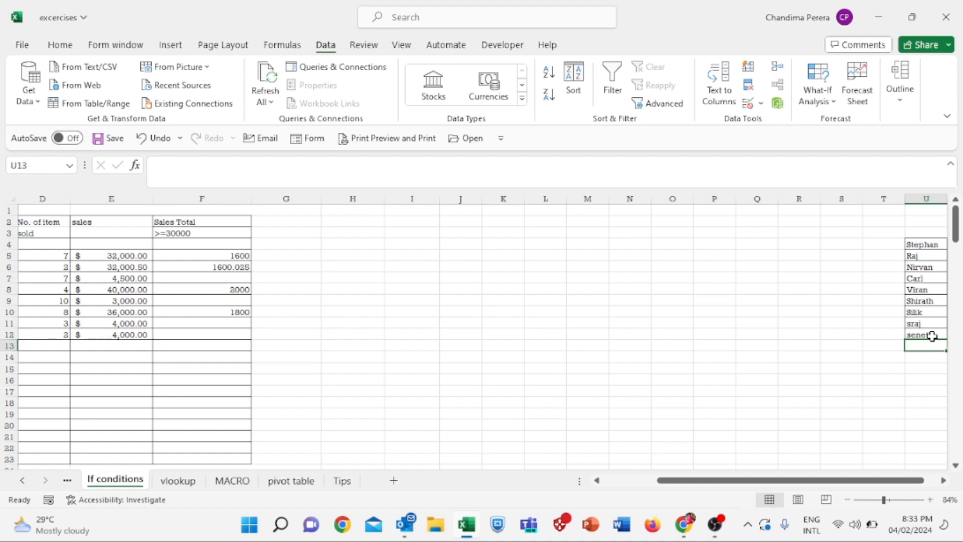
Check whether the in-cell list at B15 offers the name added in U12, without changing the entry
left_click_drag(682, 480, 577, 489)
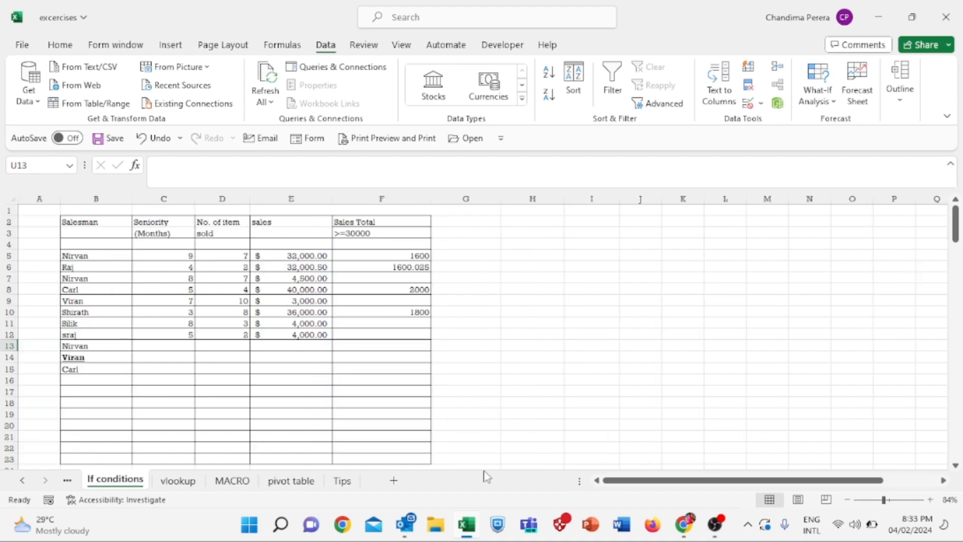
left_click(111, 369)
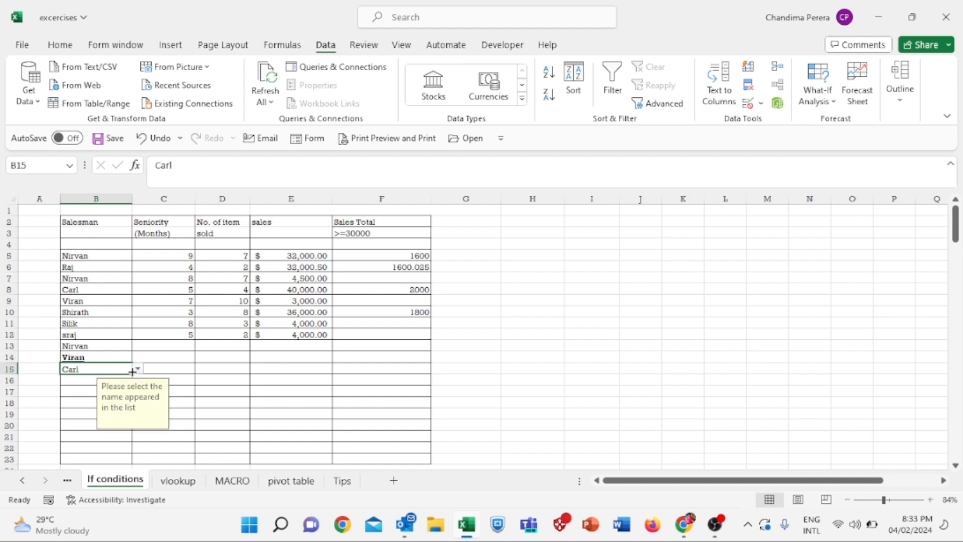
left_click(137, 370)
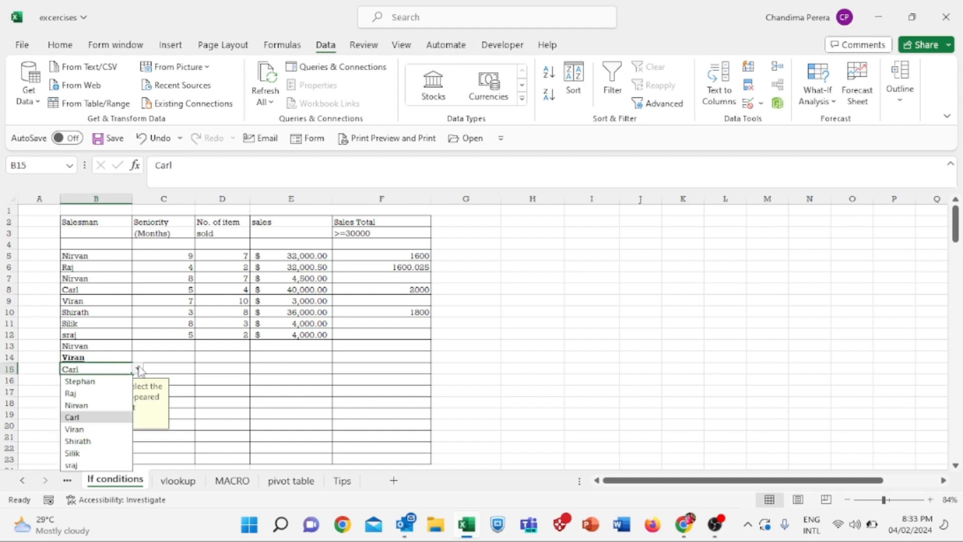
left_click(625, 403)
right_click(625, 403)
key("Escape")
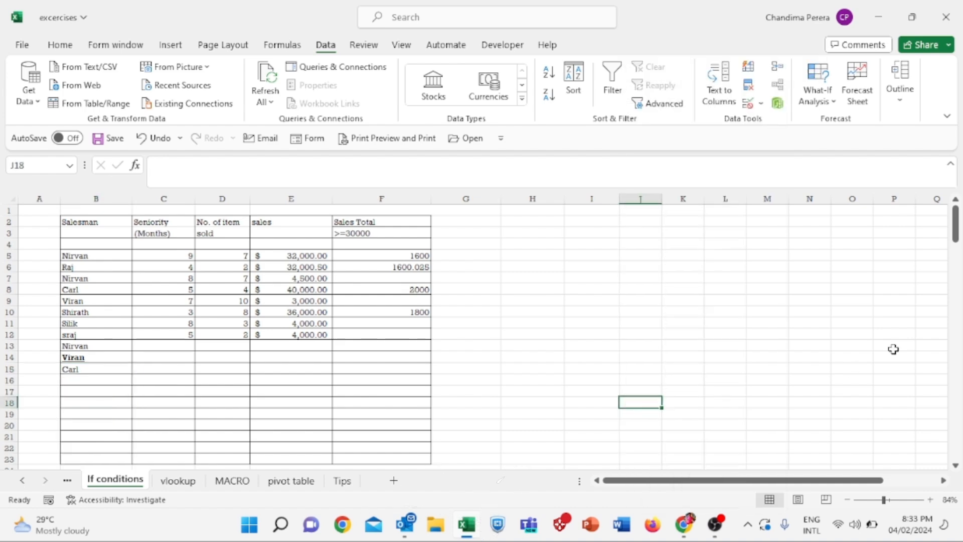
Move the added name from U12 to U8 inside the source list, shifting the following names down
scroll(923, 445, "right", 3)
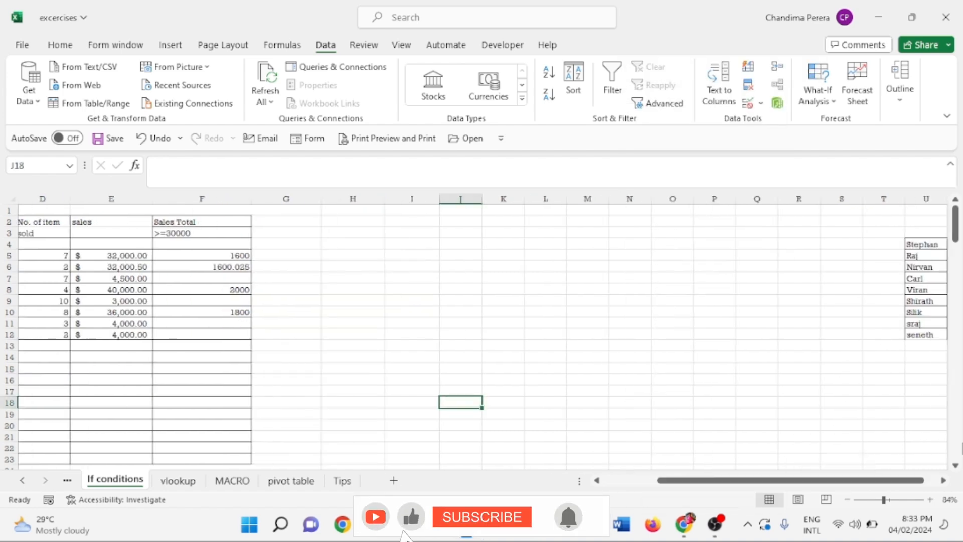
left_click(937, 333)
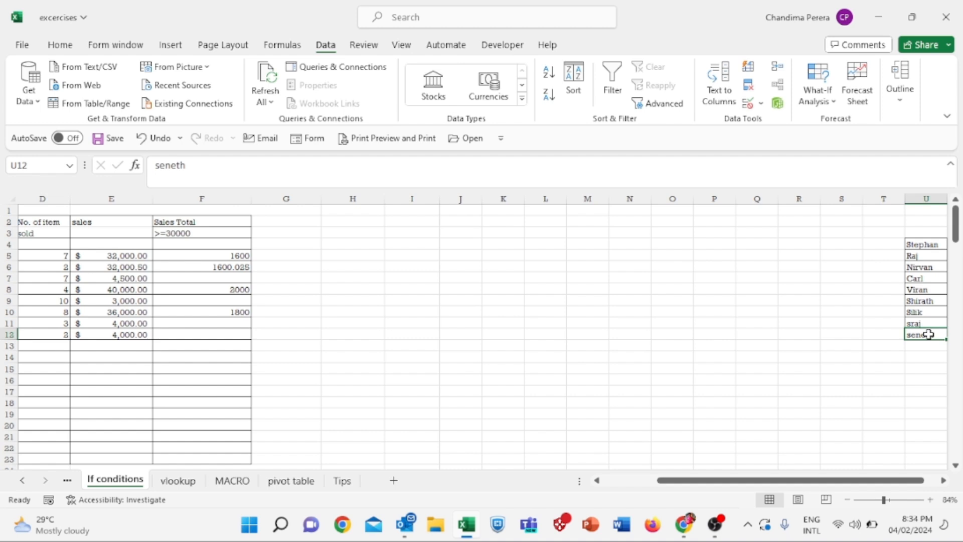
left_click_drag(930, 334, 929, 282)
Fill B16 with the added salesman name, the fifth item in its in-cell list
left_click_drag(715, 479, 571, 495)
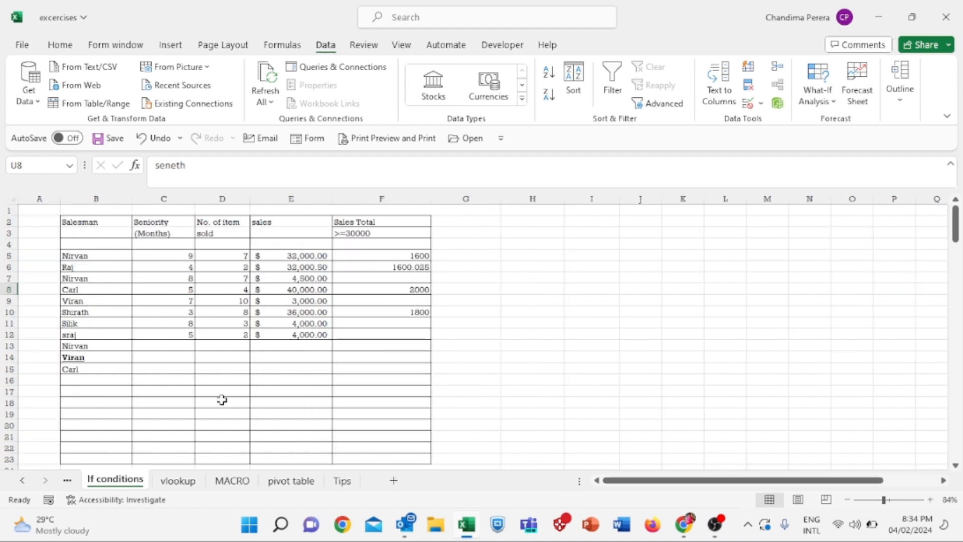
left_click(113, 380)
left_click(137, 382)
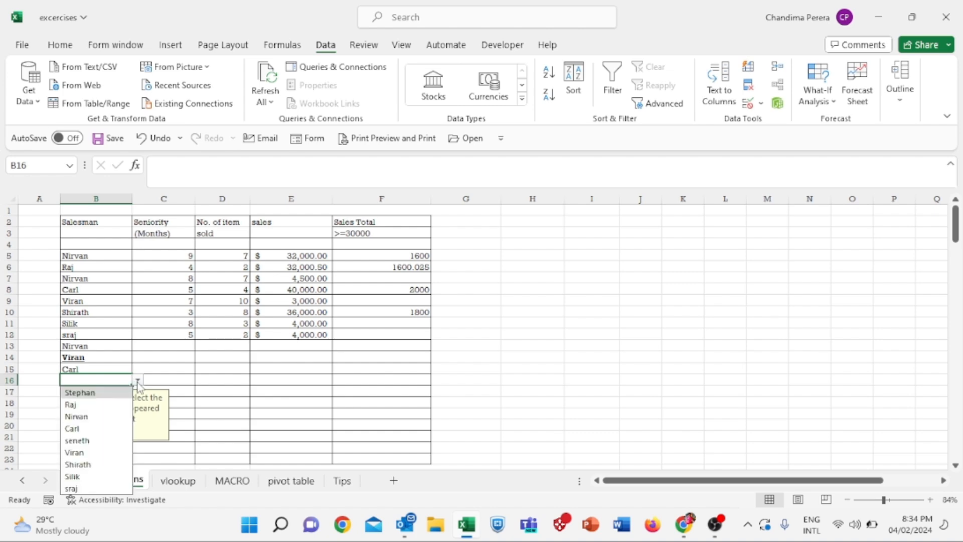
left_click(100, 440)
left_click(74, 369)
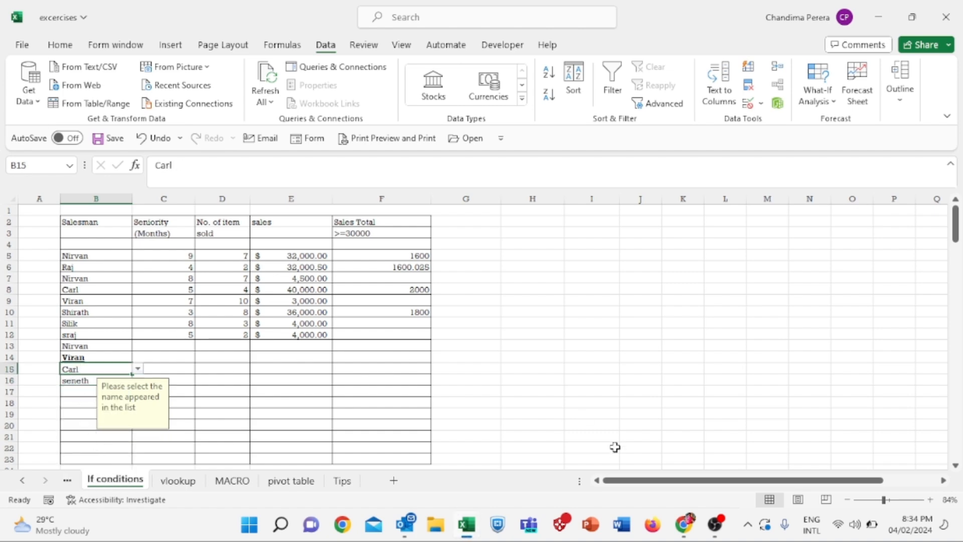
Sort the source names in U4:U12 alphabetically from A to Z
left_click_drag(661, 481, 854, 453)
left_click_drag(926, 244, 926, 332)
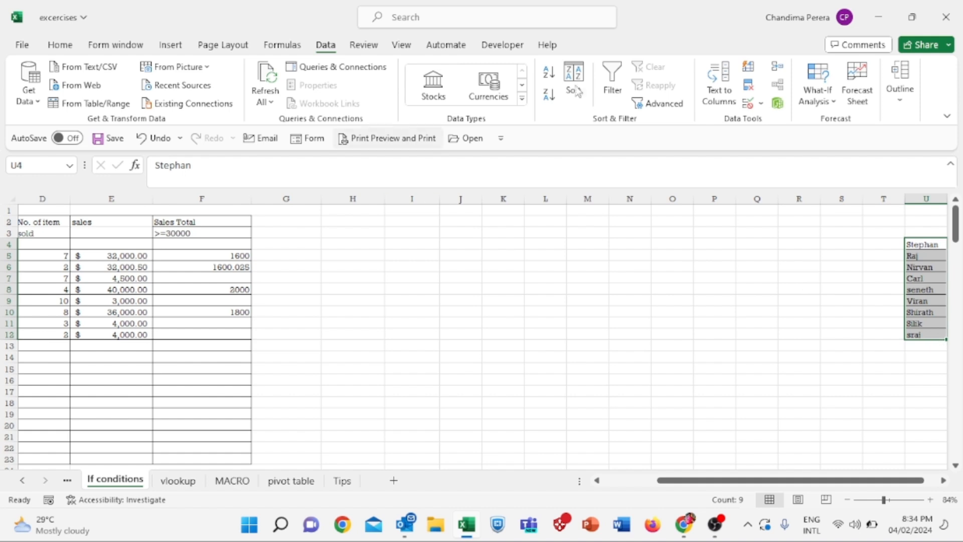
left_click(551, 74)
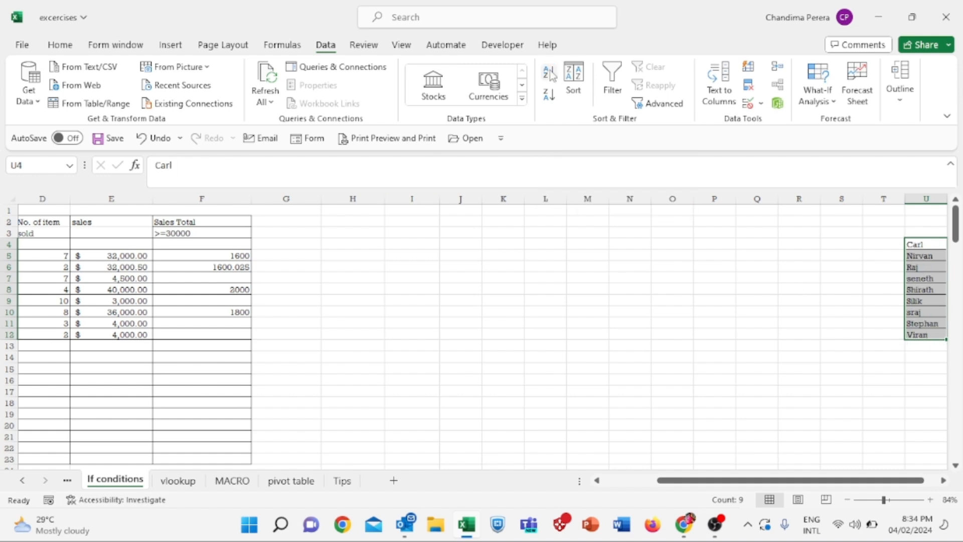
Change the salesman in B14 to the added name, the fourth item in the sorted in-cell list
left_click_drag(723, 480, 595, 472)
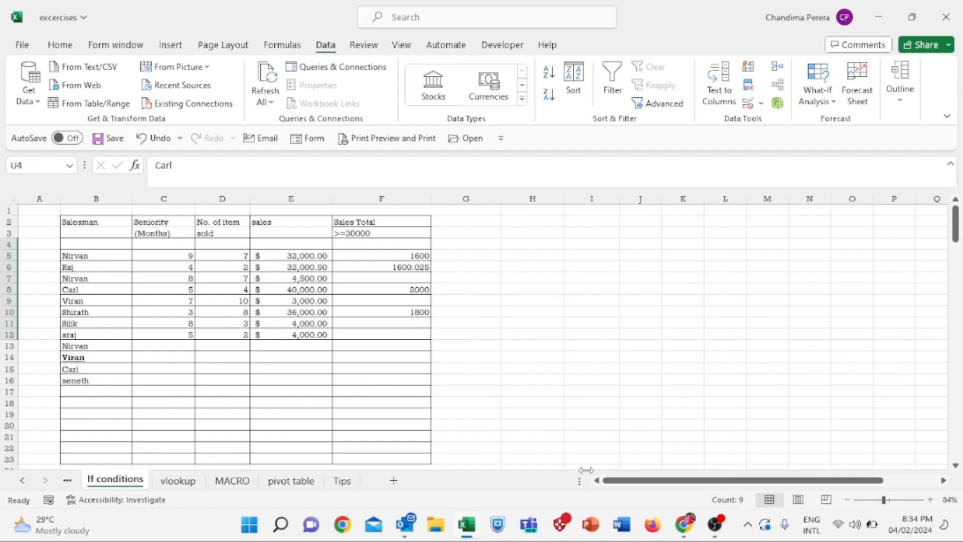
left_click(119, 355)
left_click(138, 357)
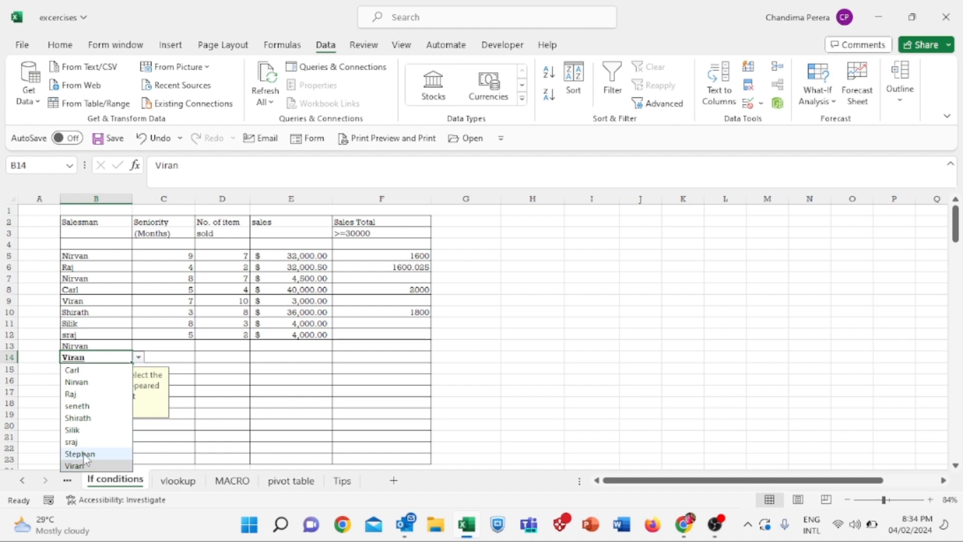
left_click(86, 407)
left_click(87, 409)
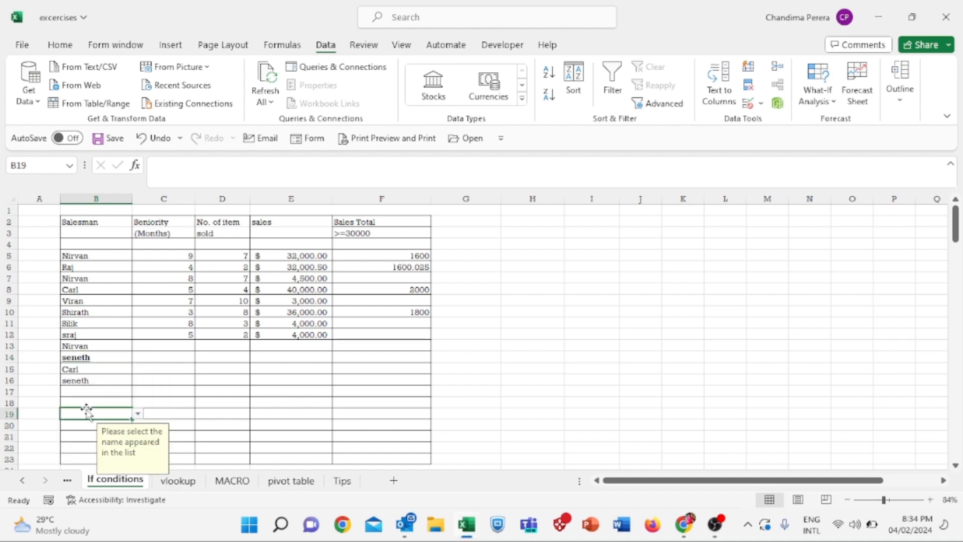
Review the sorted salesman names in the in-cell list of B17 without picking one
left_click(87, 392)
left_click(137, 392)
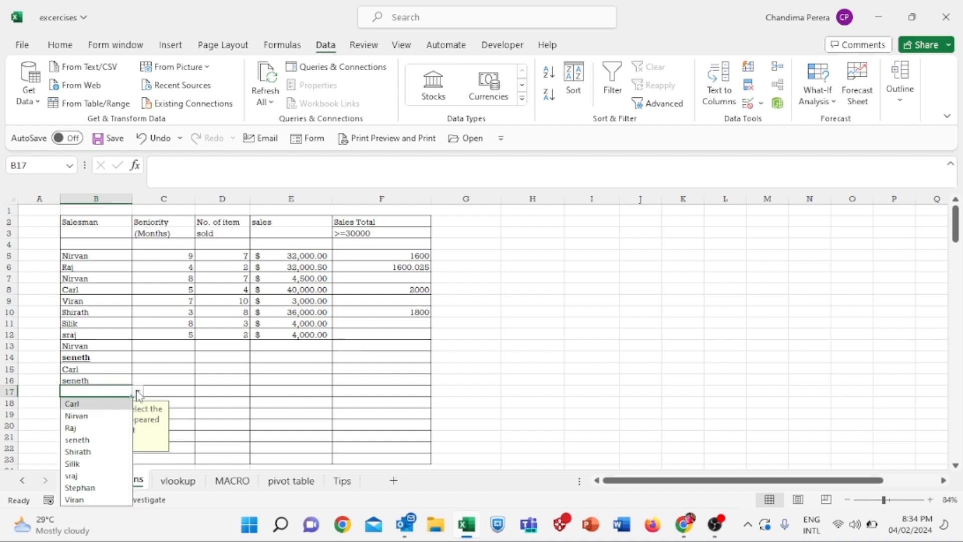
left_click(111, 311)
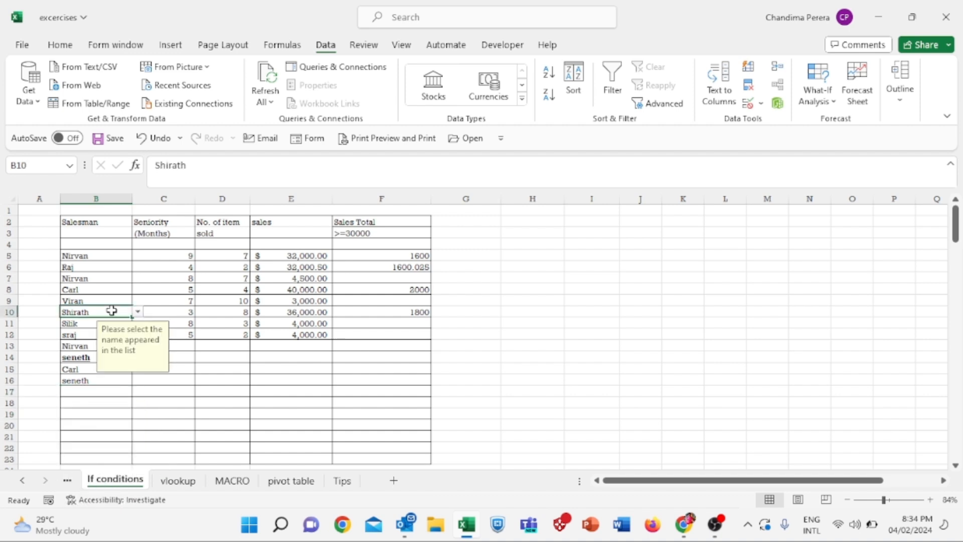
left_click(284, 302)
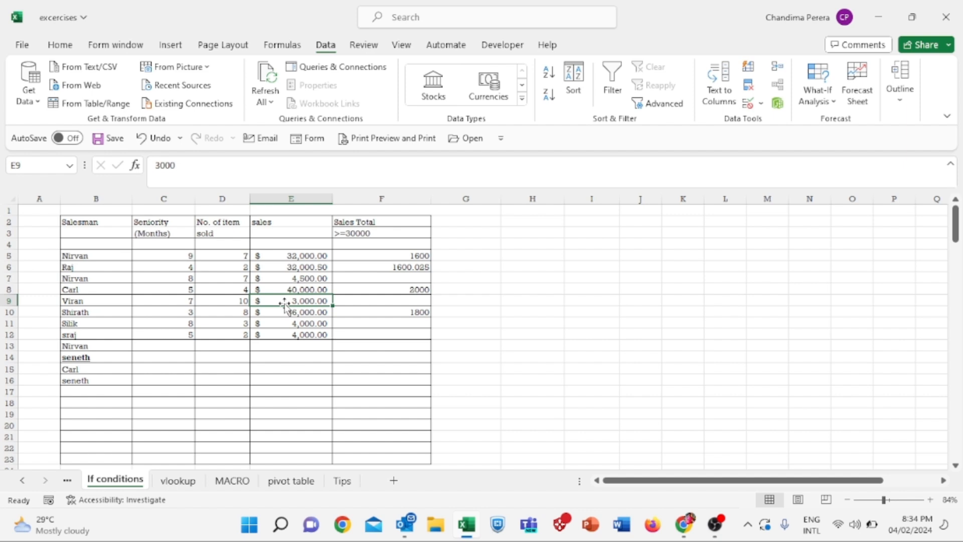
left_click(299, 258)
left_click_drag(299, 258, 297, 315)
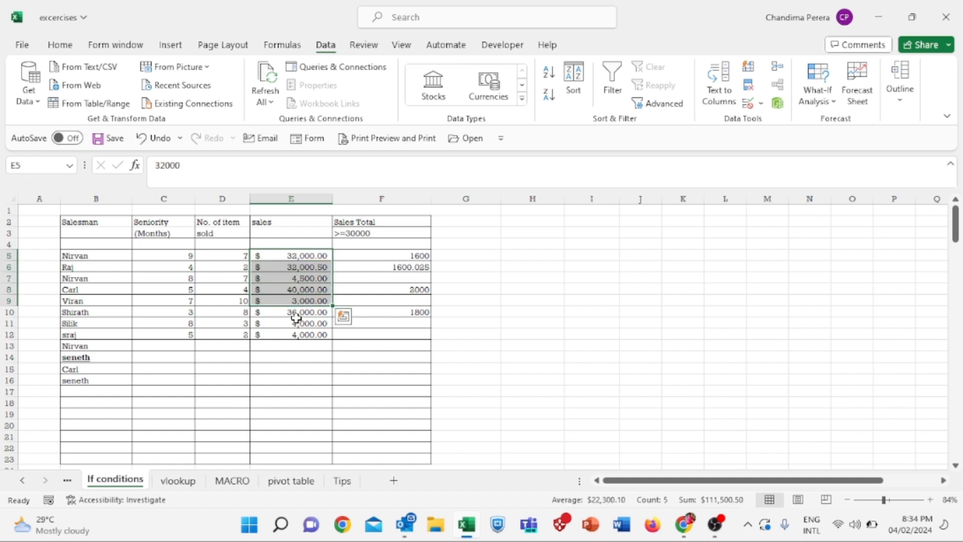
left_click(297, 322)
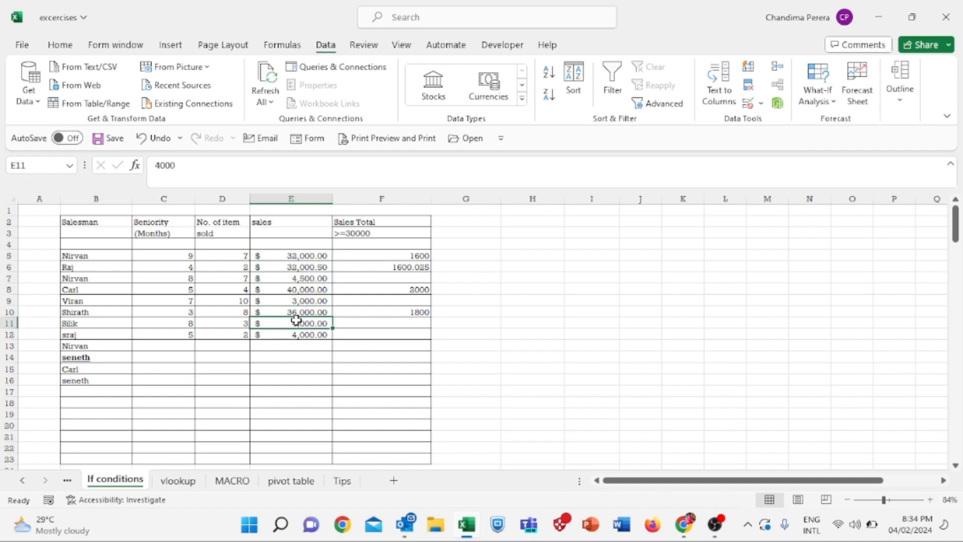
Clear all data validation settings from the sales column E, accepting the extension to cells without validation
left_click(299, 197)
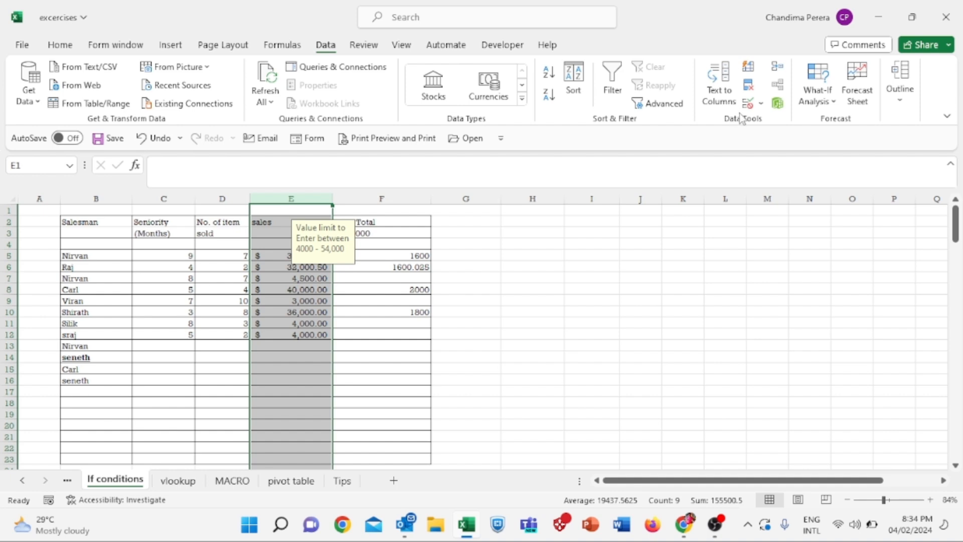
left_click(761, 103)
left_click(775, 123)
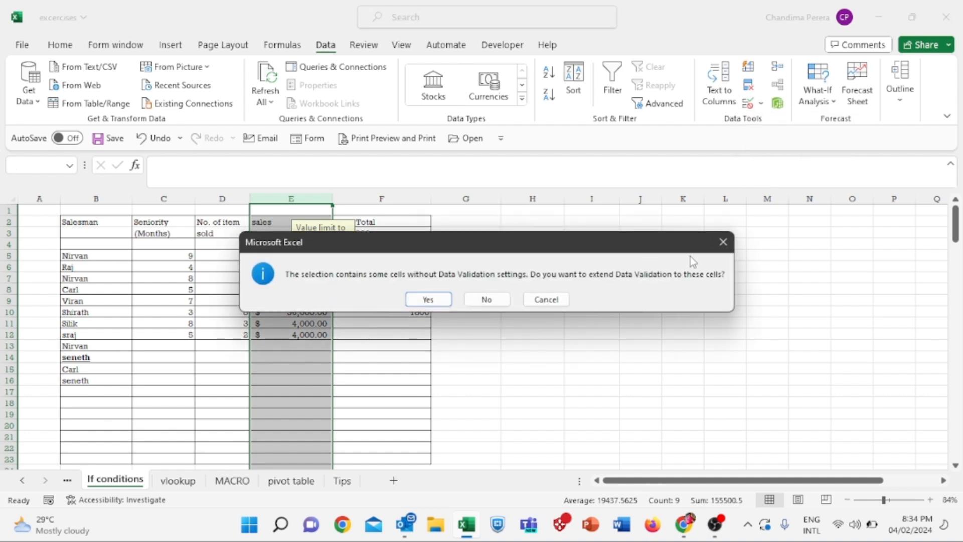
left_click(723, 242)
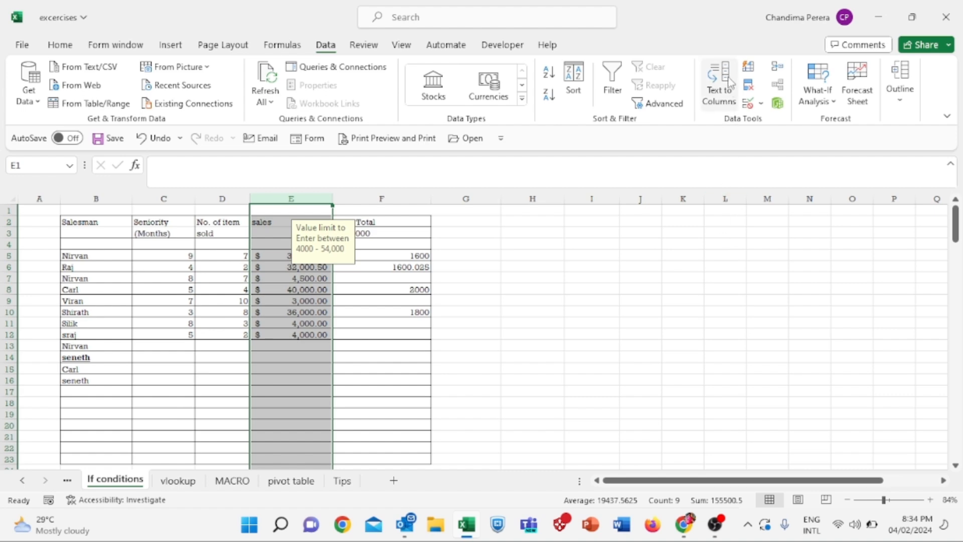
left_click(760, 103)
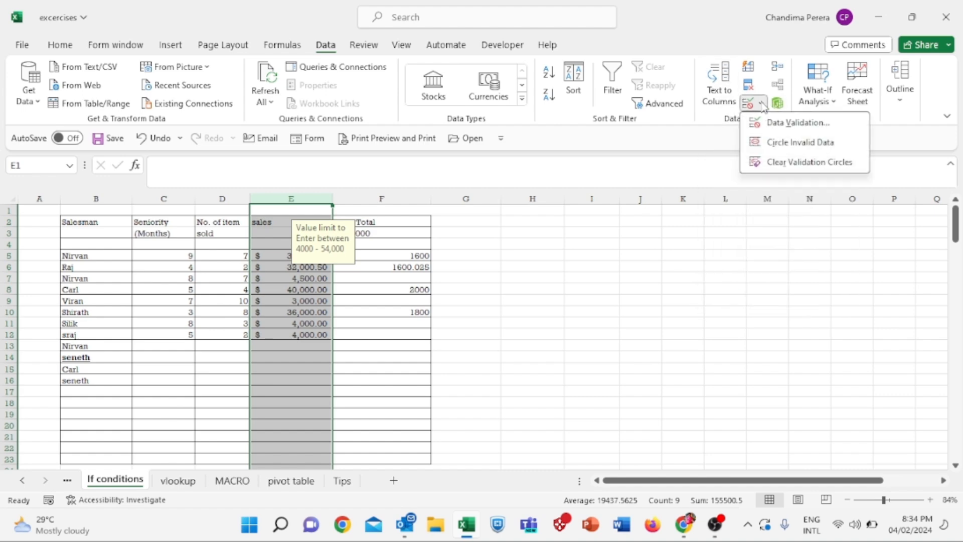
left_click(784, 123)
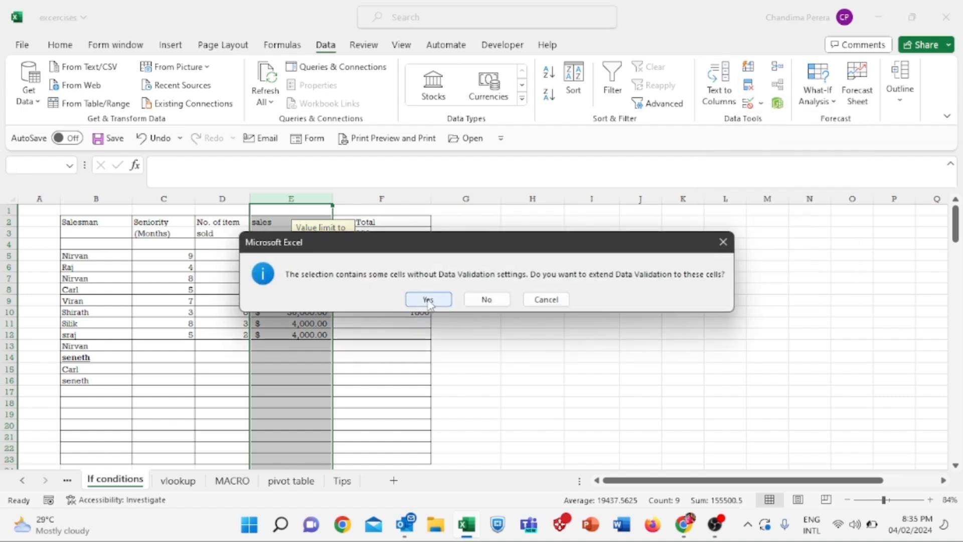
left_click(429, 301)
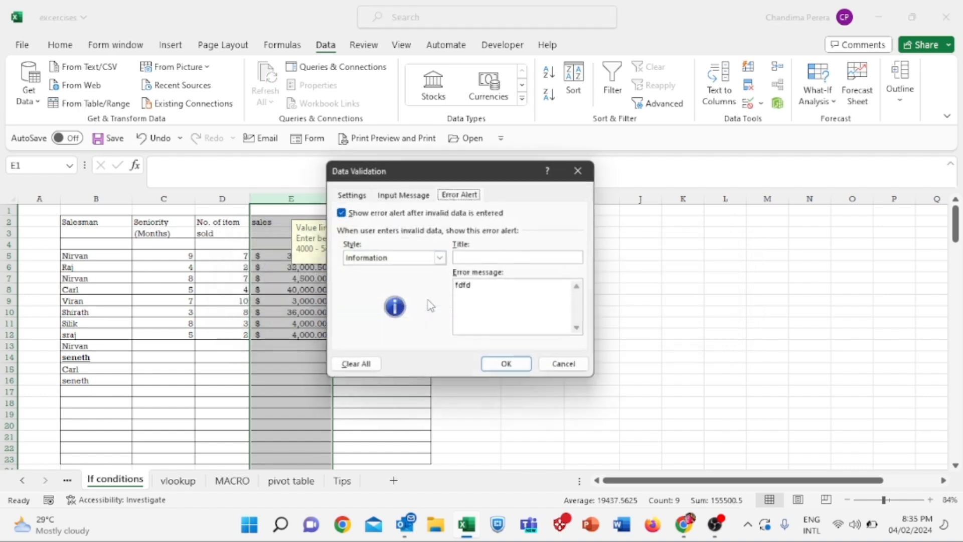
left_click(357, 195)
left_click(358, 368)
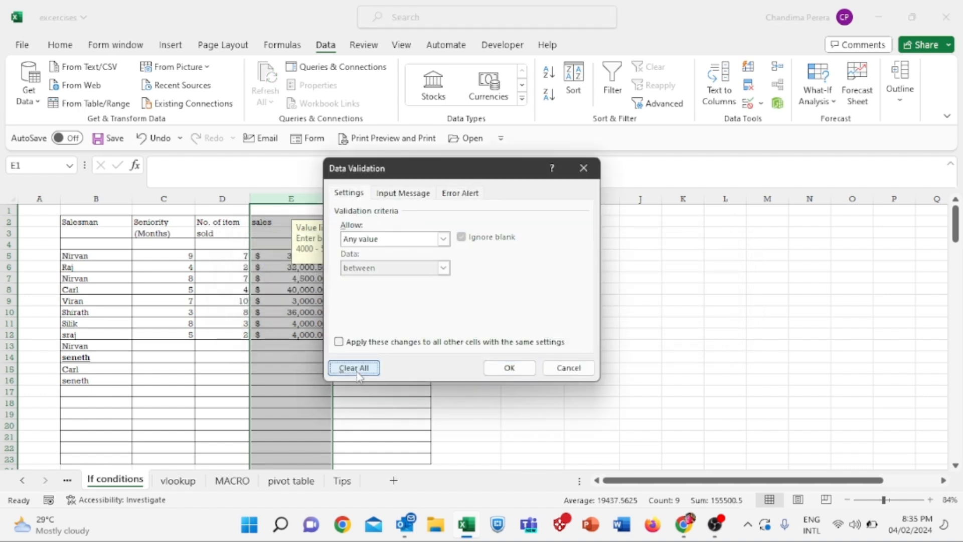
left_click(508, 367)
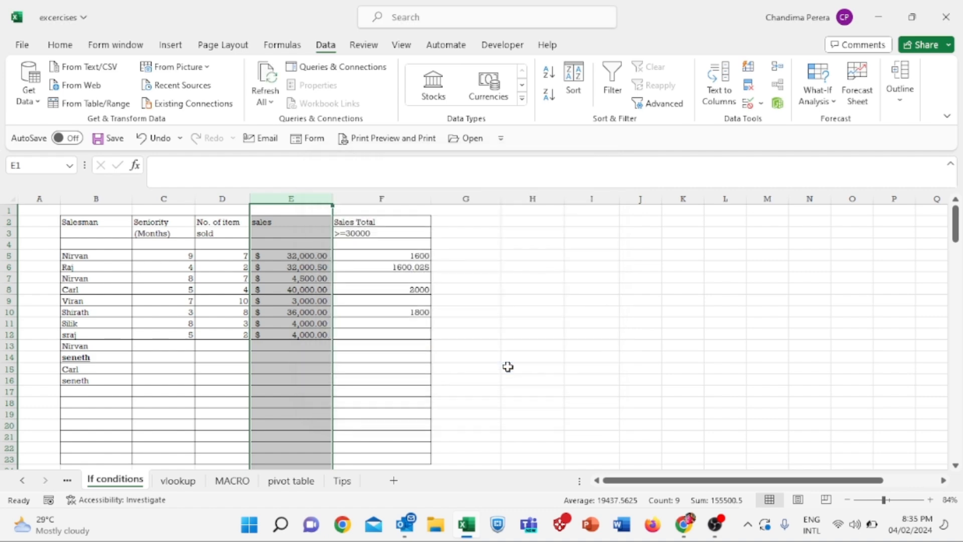
left_click(508, 367)
Apply data validation to column E that allows only whole numbers between 30000 and 100000
left_click(290, 198)
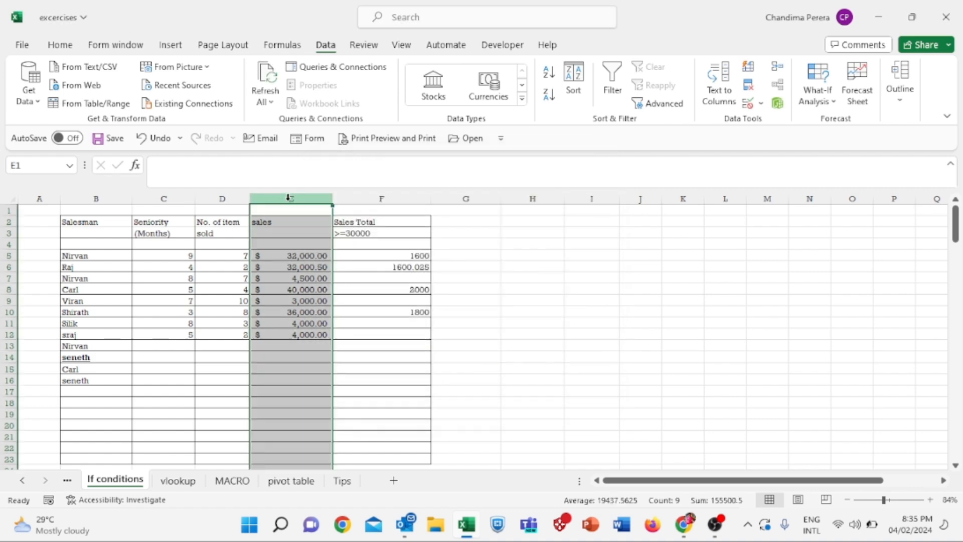
left_click(749, 103)
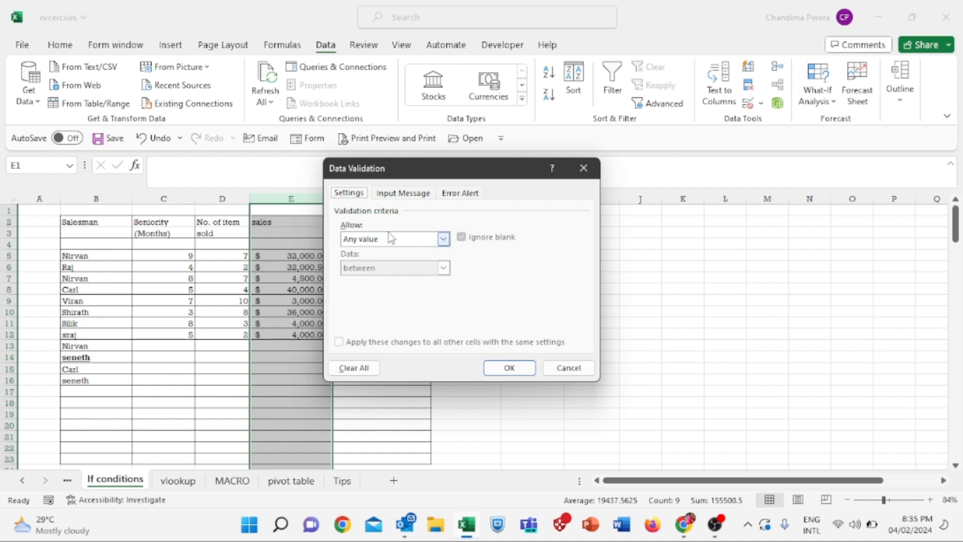
left_click(447, 241)
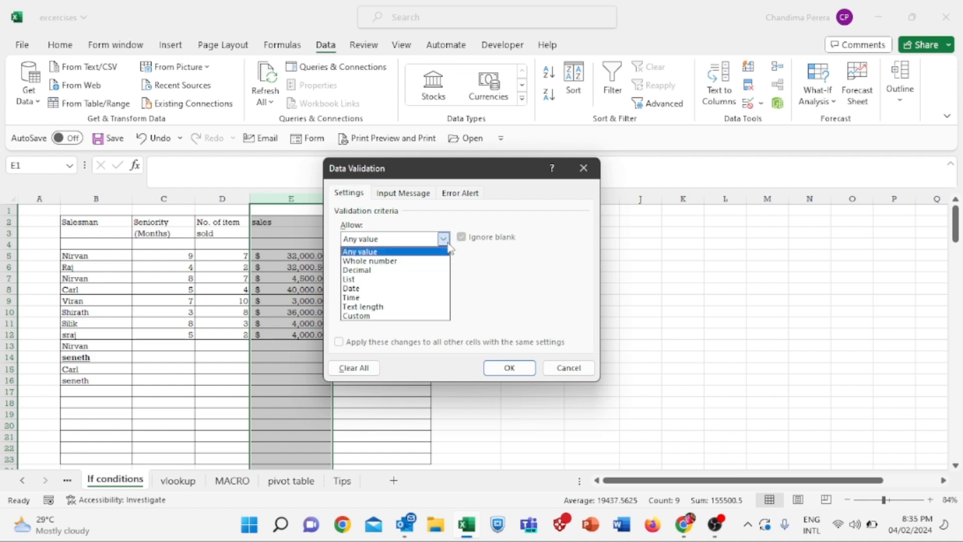
left_click(403, 263)
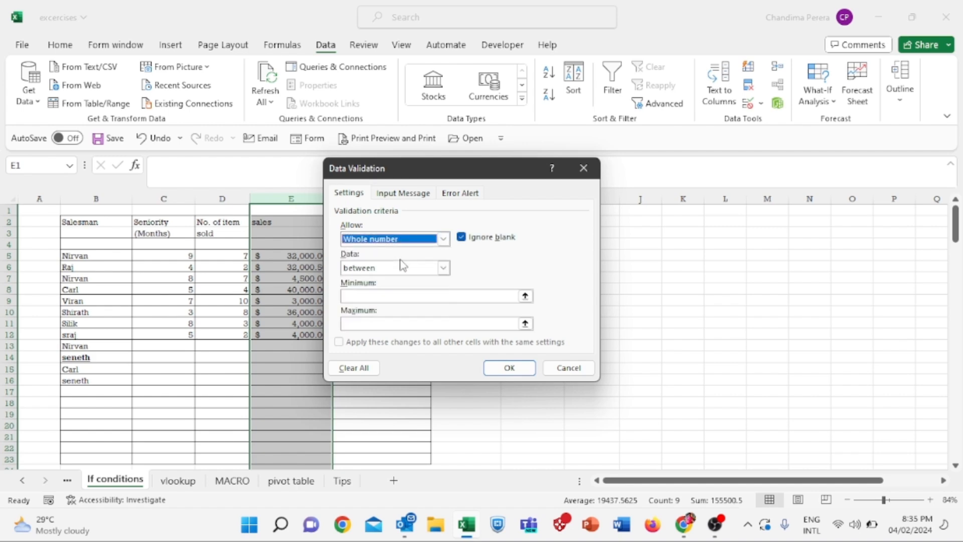
left_click(443, 267)
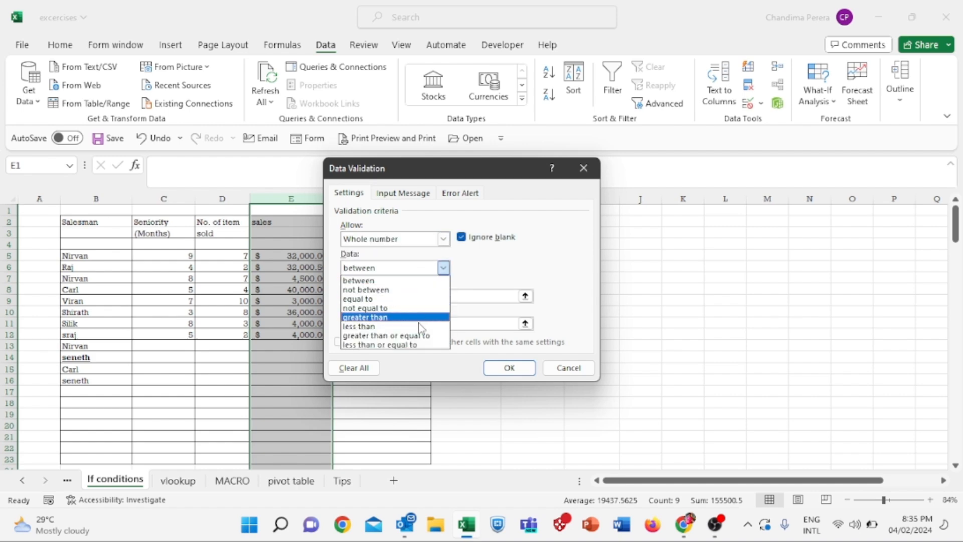
left_click(412, 282)
left_click(399, 296)
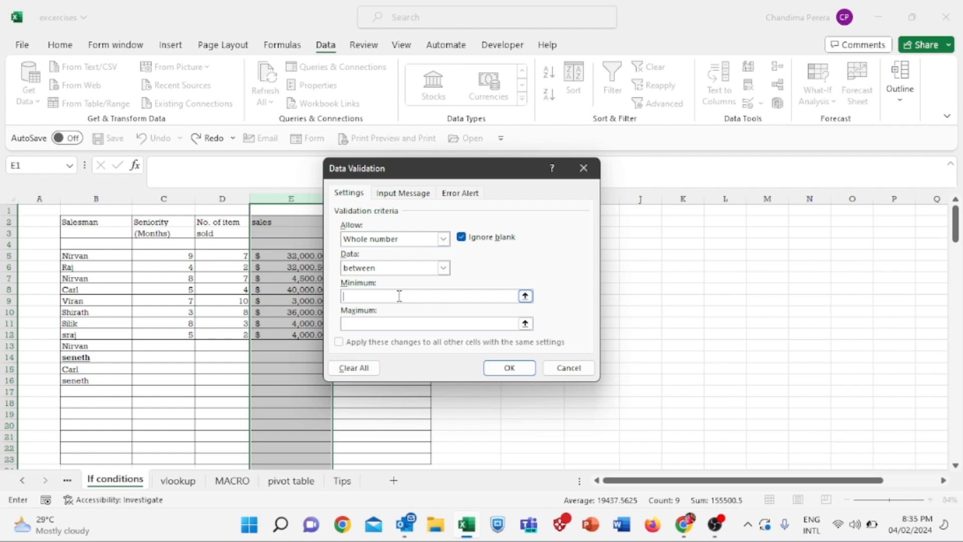
type("30000")
left_click(397, 323)
type("10000")
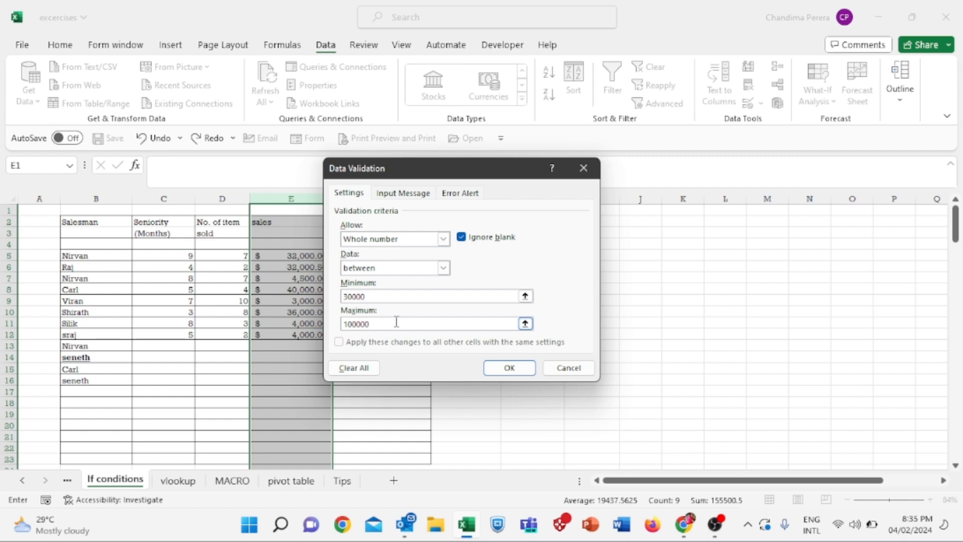
left_click(510, 368)
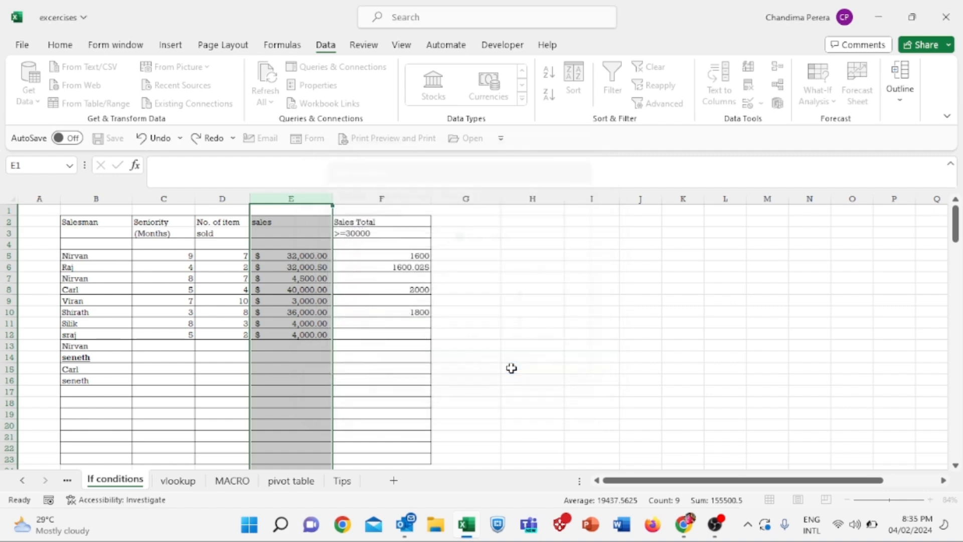
Try to enter 2000 as the sales value in E5 to test the validation's lower limit
left_click(307, 255)
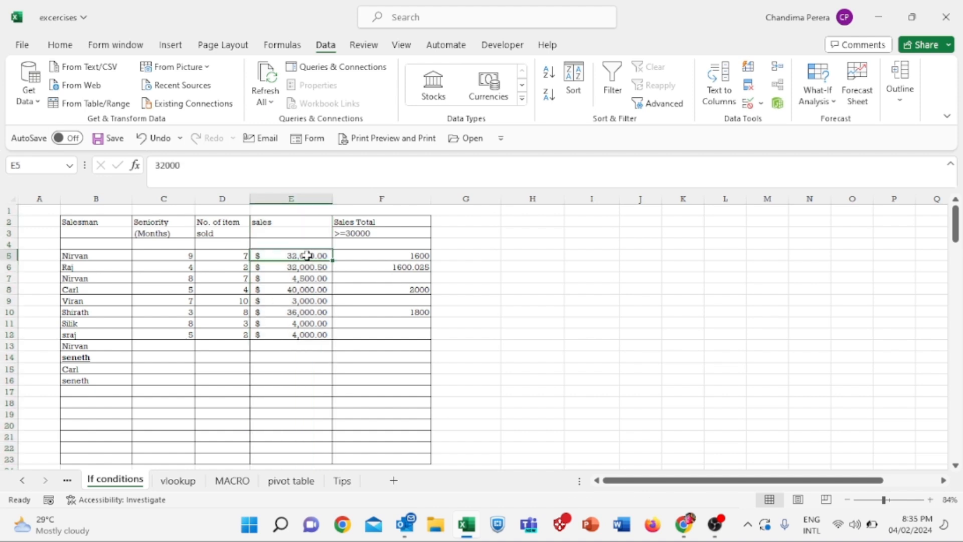
type("3")
key("BackSpace")
type("20000")
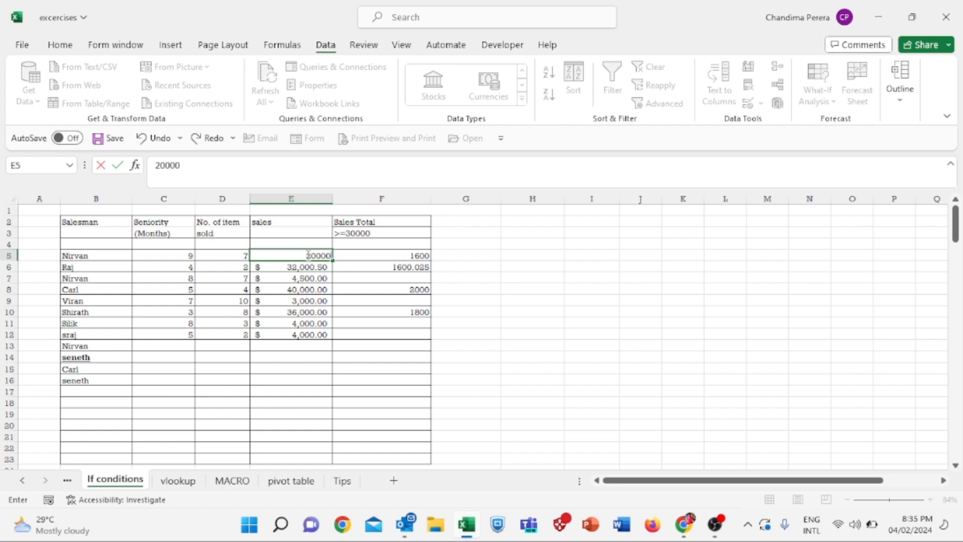
key("BackSpace")
key("Return")
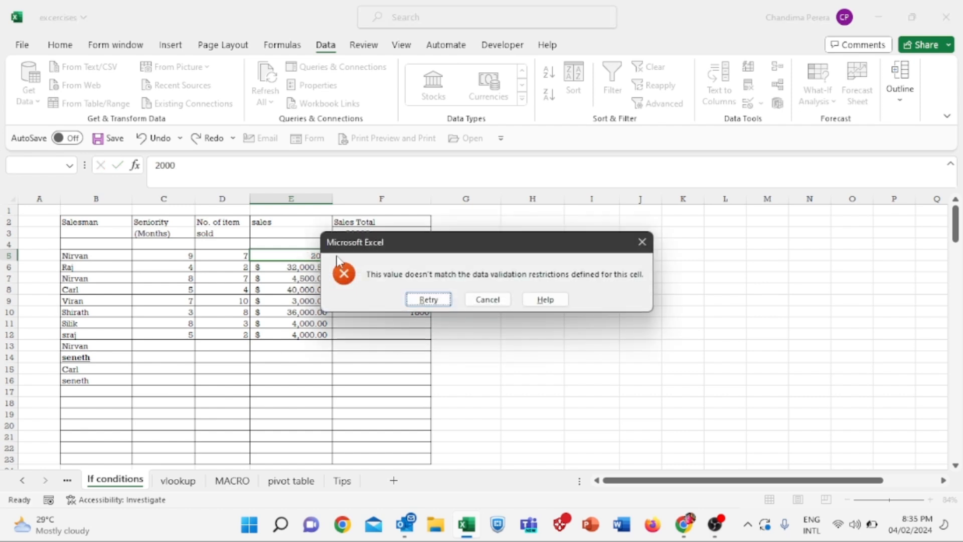
left_click(432, 301)
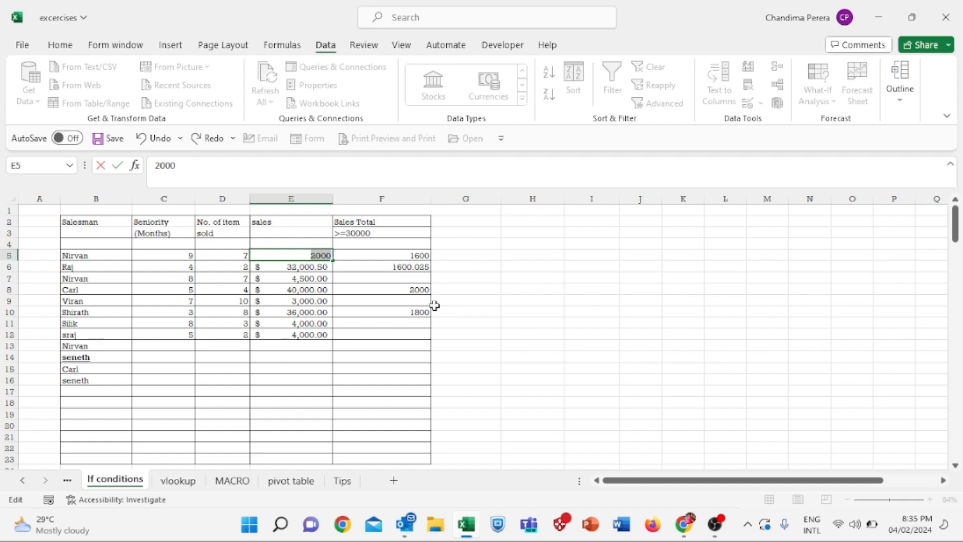
key("Escape")
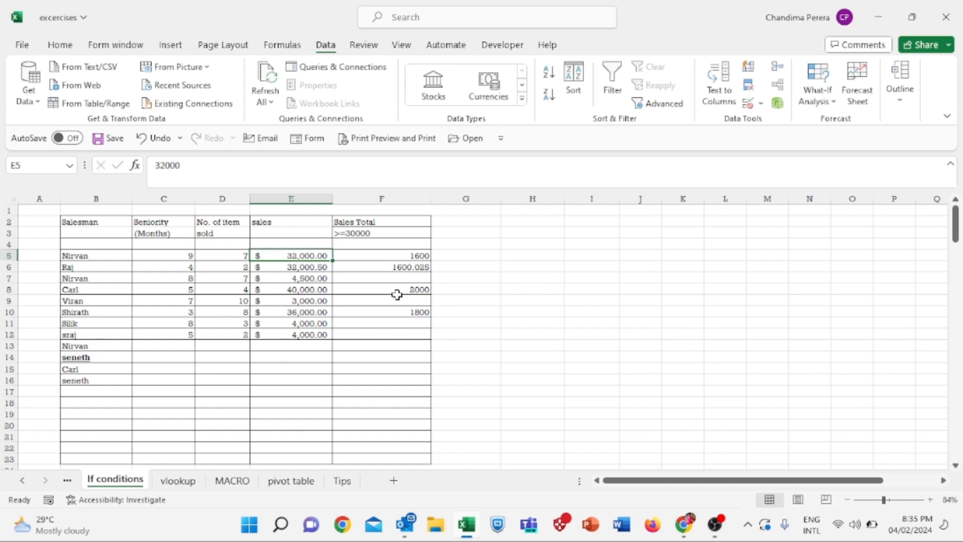
Try to enter 300000 as the sales value in E7 to test the validation's upper limit
left_click(304, 276)
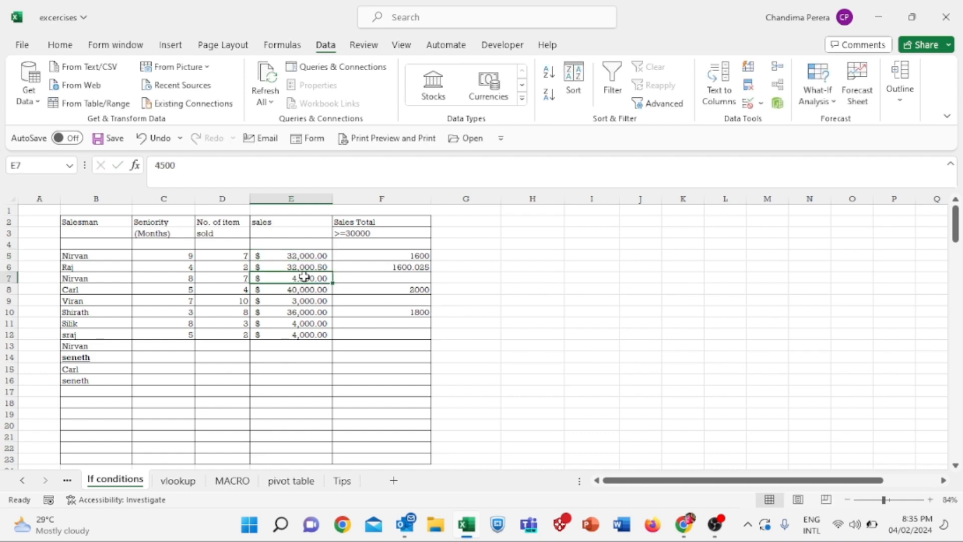
type("300000")
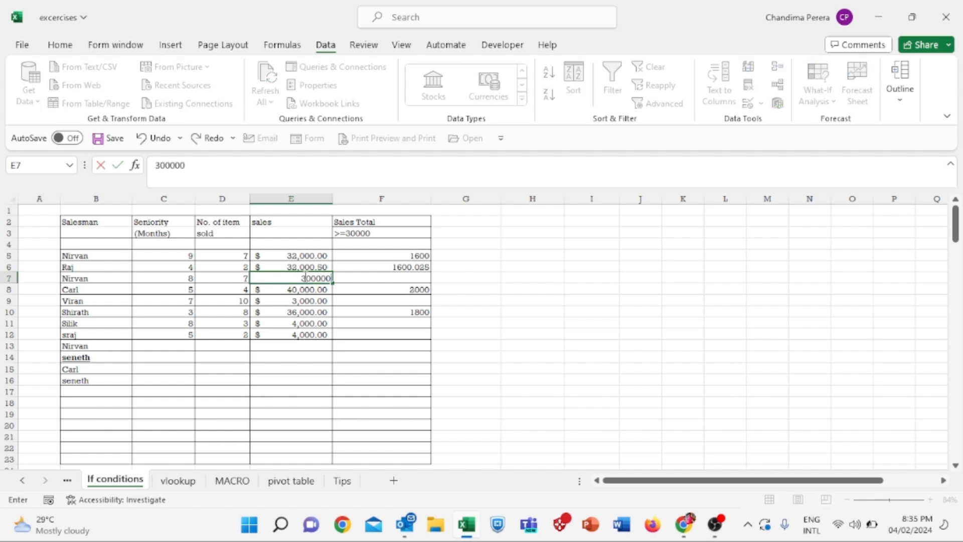
key("Return")
key("Escape")
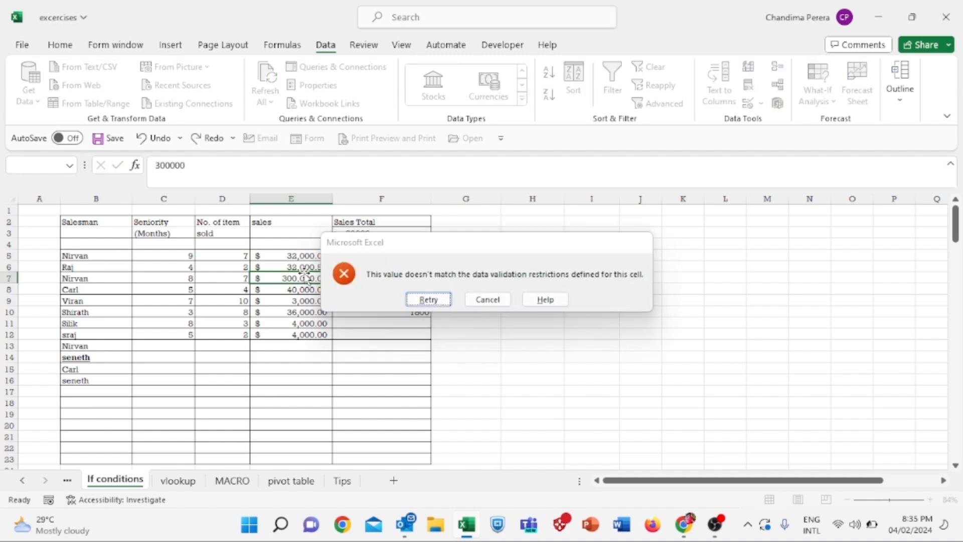
Add the validation input message "Please enter the value between 10000 - 100000" for sales cell E5
left_click(311, 257)
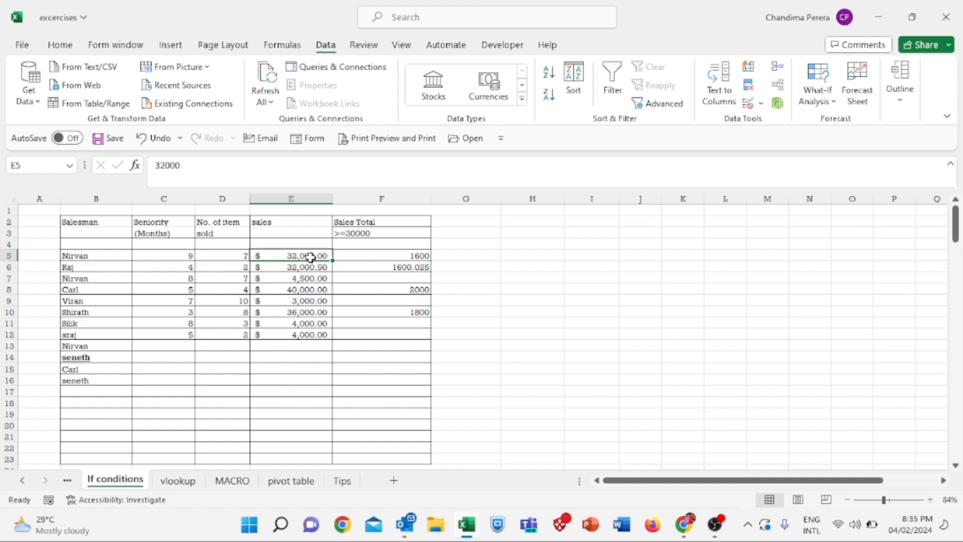
left_click(762, 104)
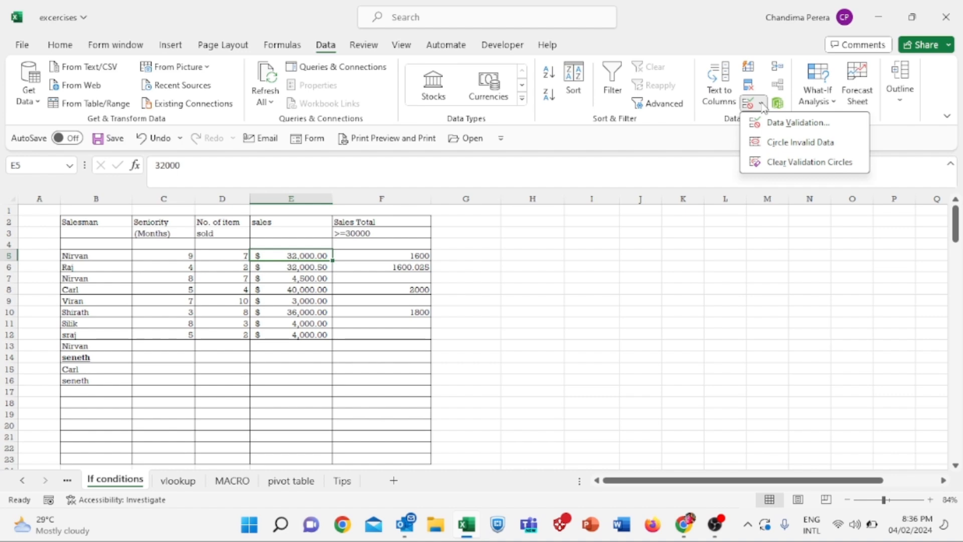
left_click(781, 127)
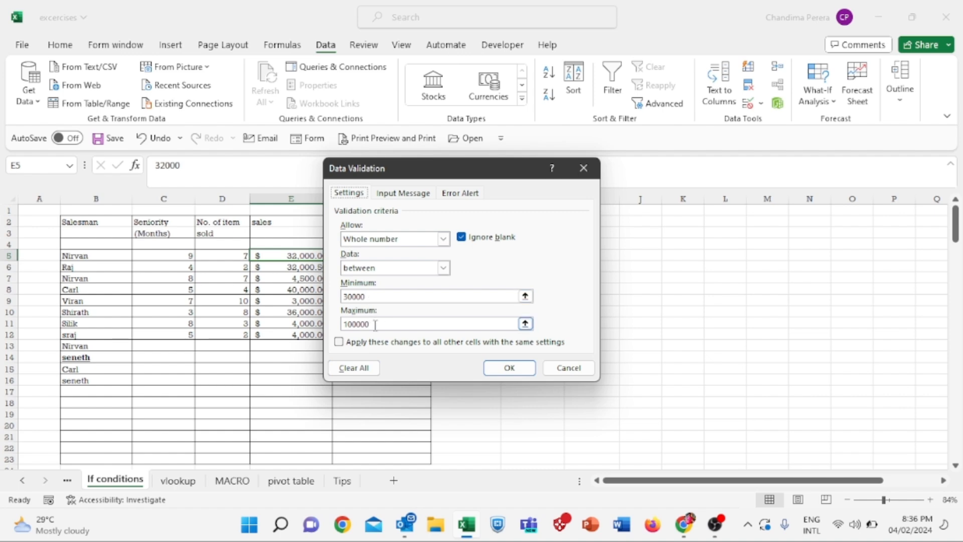
left_click(415, 196)
left_click(394, 293)
type("Please ent")
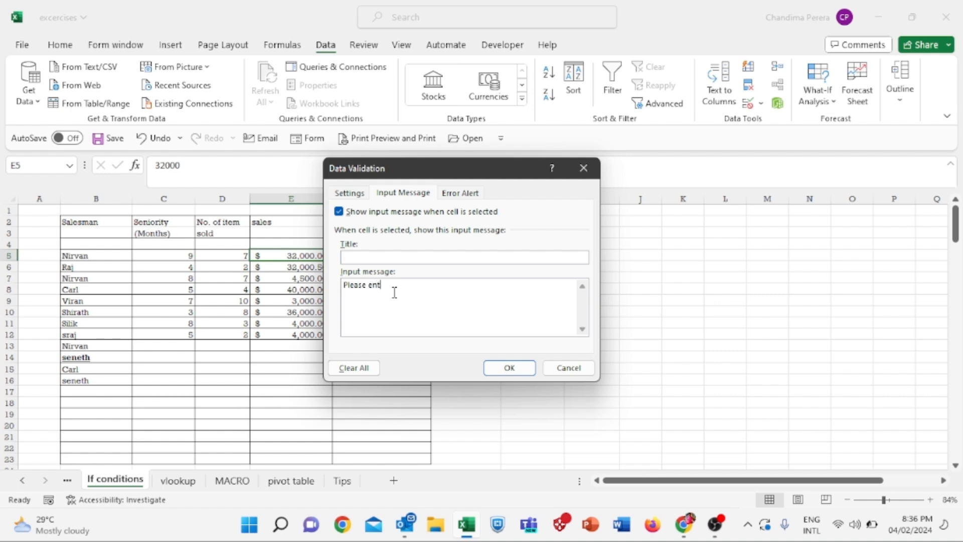
type("er the value bertwe")
key("BackSpace")
key("BackSpace")
key("BackSpace")
type("ween 10000 - 100000")
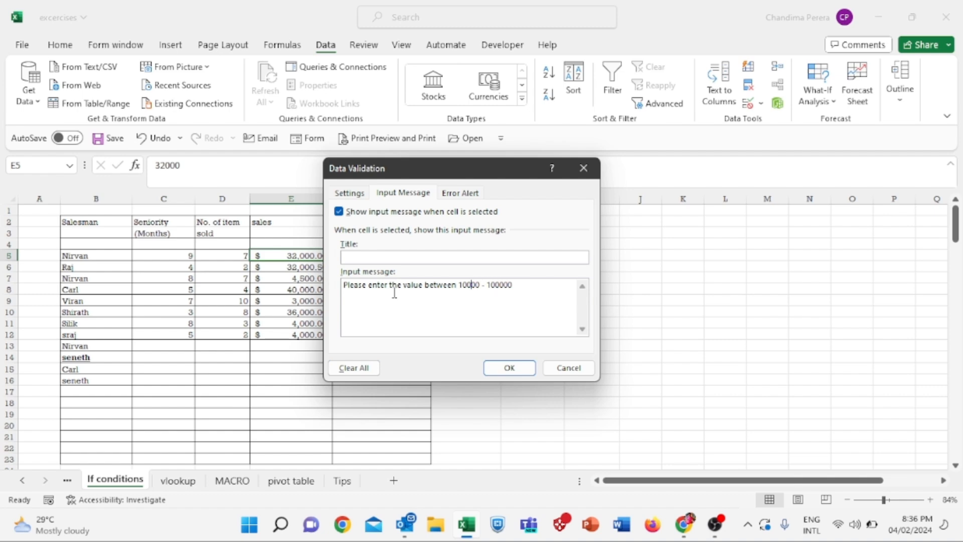
Correct the validation input message for sales cell E5 to "Please enter the value between 30000 - 100000" and apply it
key("BackSpace")
key("BackSpace")
type("3")
left_click(351, 193)
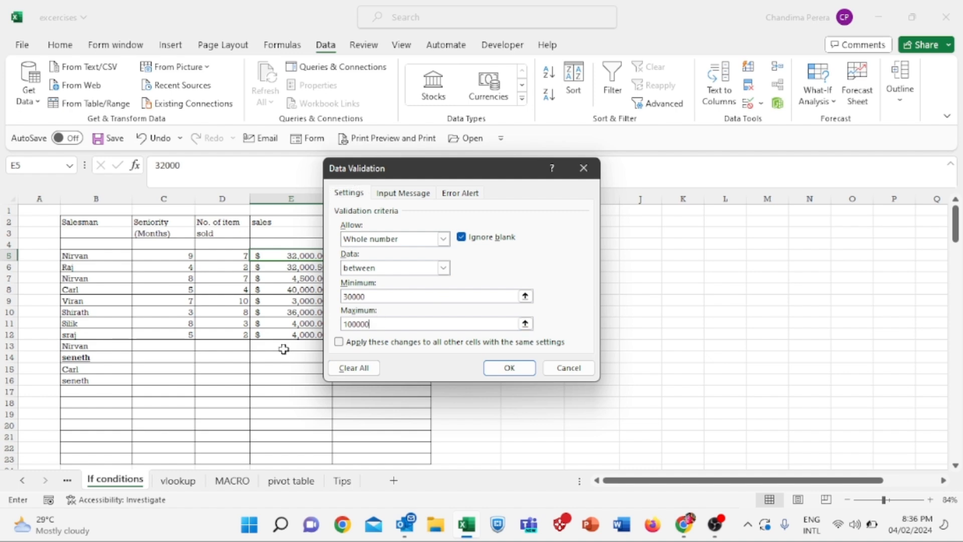
left_click(381, 322)
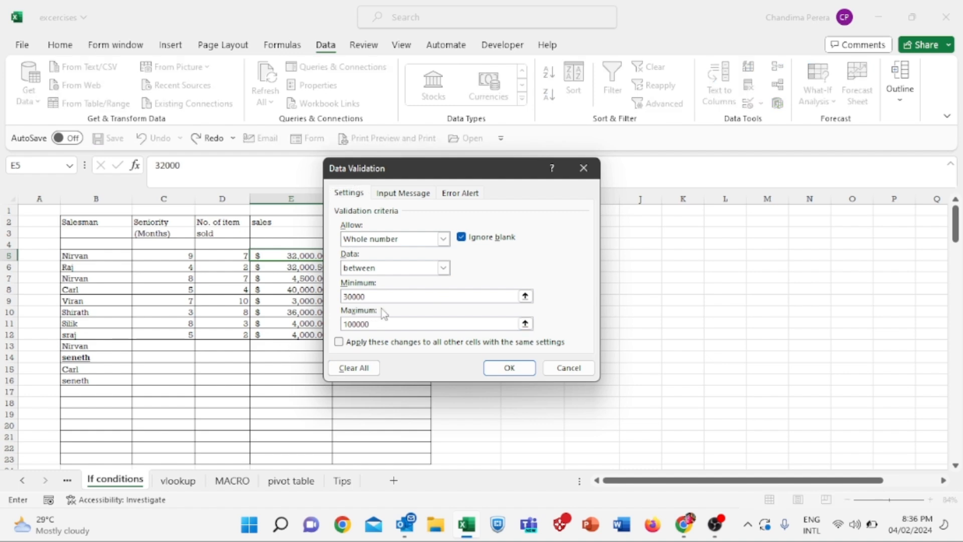
left_click(418, 194)
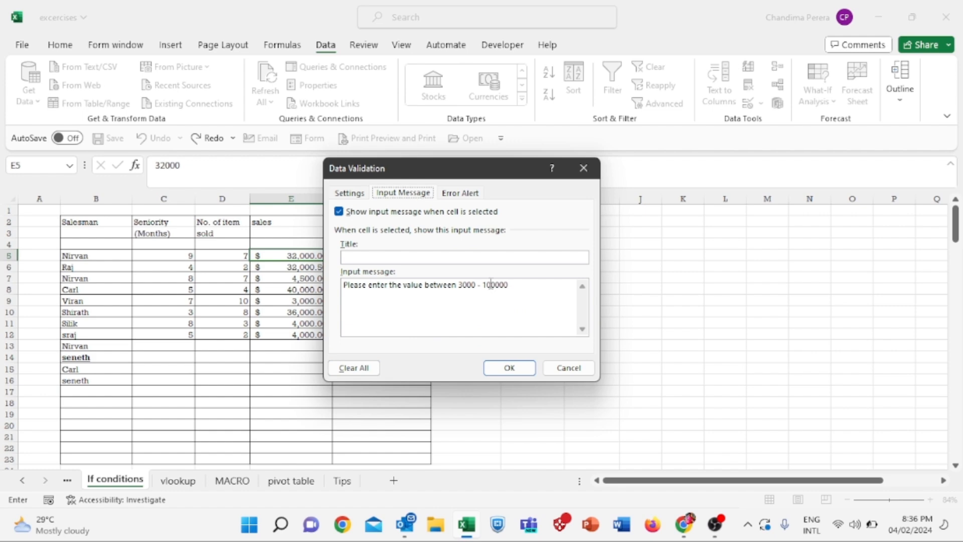
left_click(476, 284)
type("0")
left_click(460, 193)
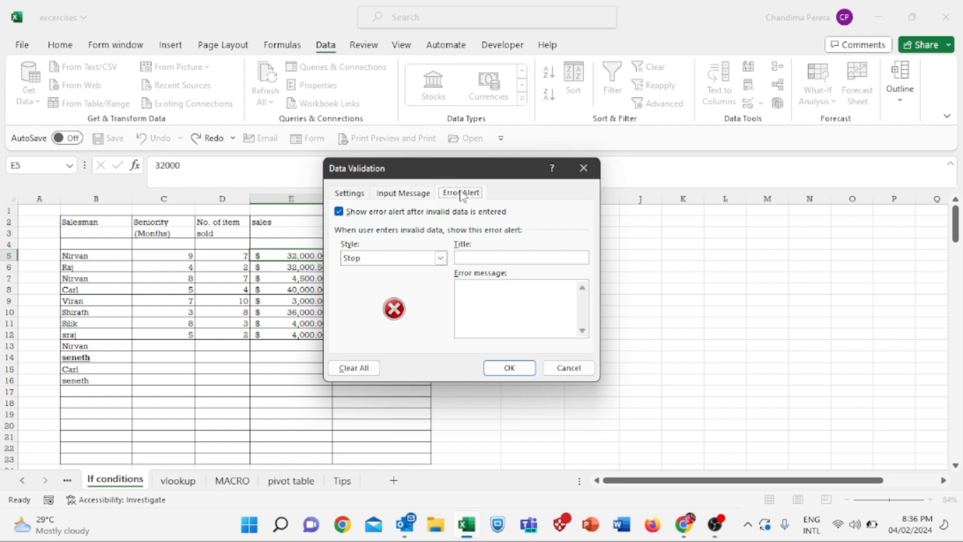
left_click(353, 195)
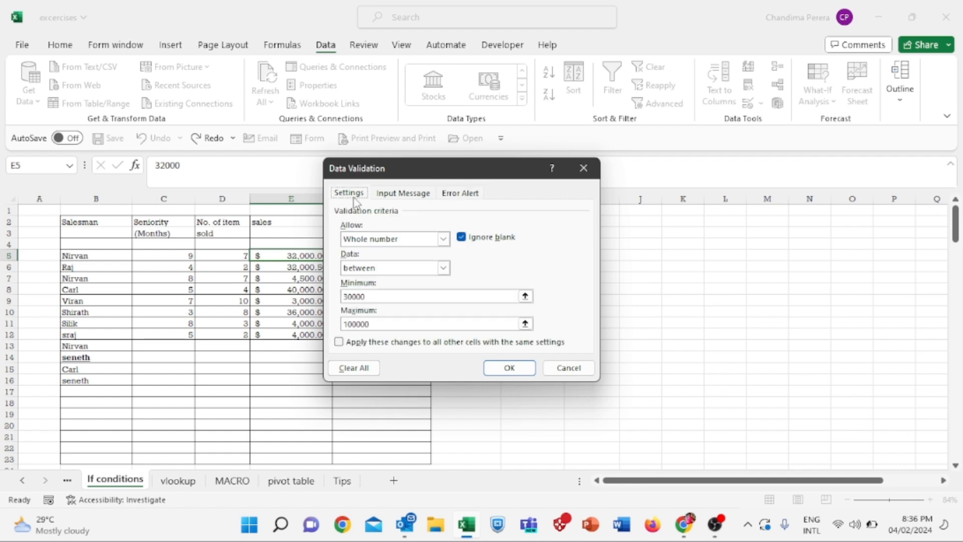
left_click(502, 370)
Check sales cells E11, E13, E15 and E8 for the validation input message
left_click(317, 322)
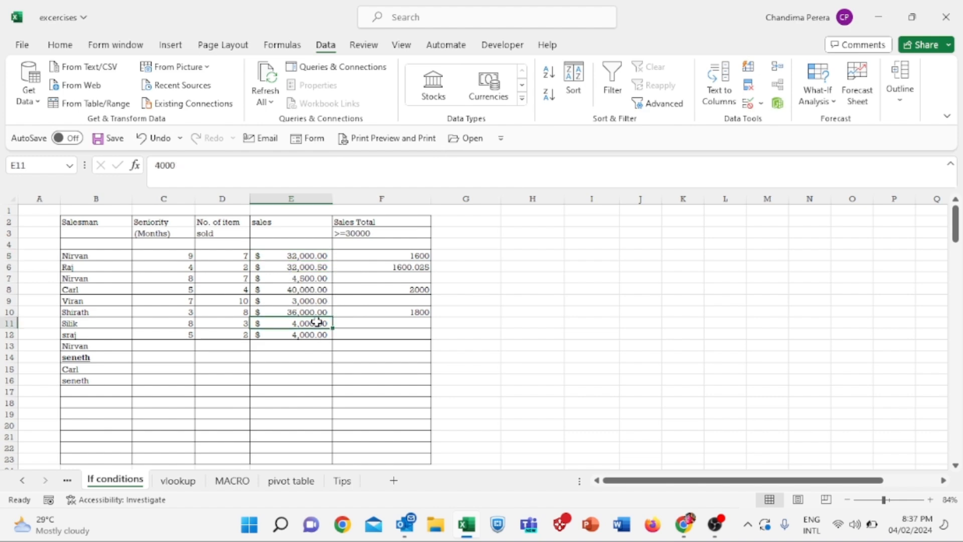
left_click(310, 346)
left_click(311, 367)
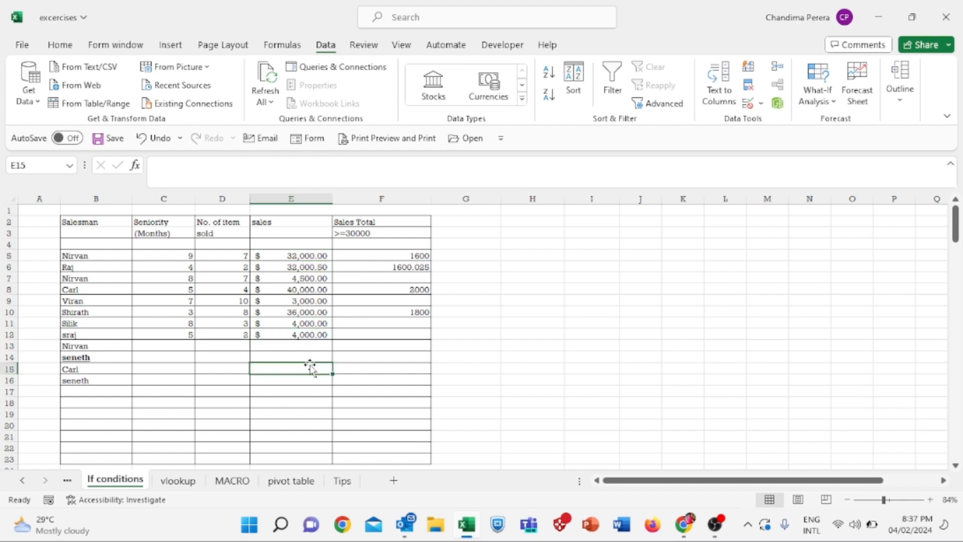
left_click(308, 287)
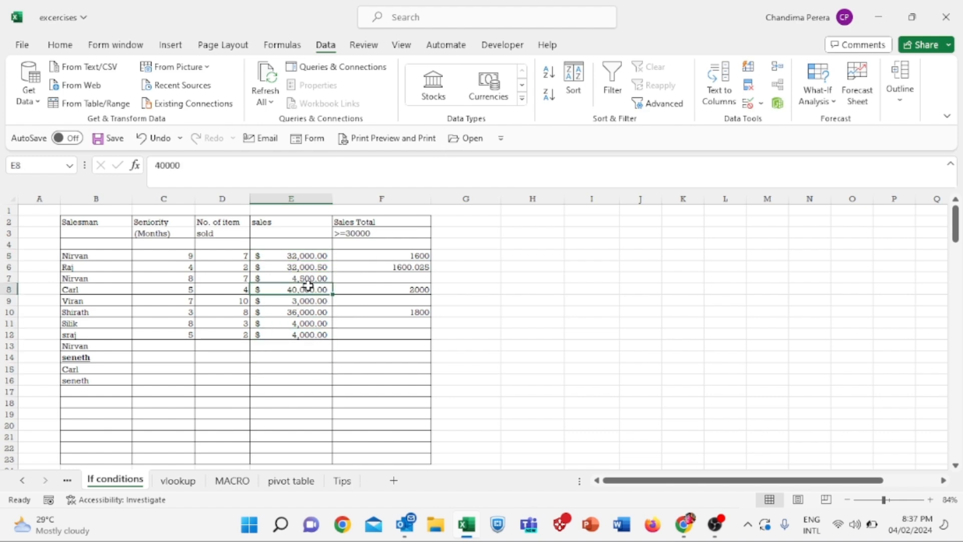
Set the validation criteria for the whole of column E to whole numbers between 10000 and 300000
left_click(302, 198)
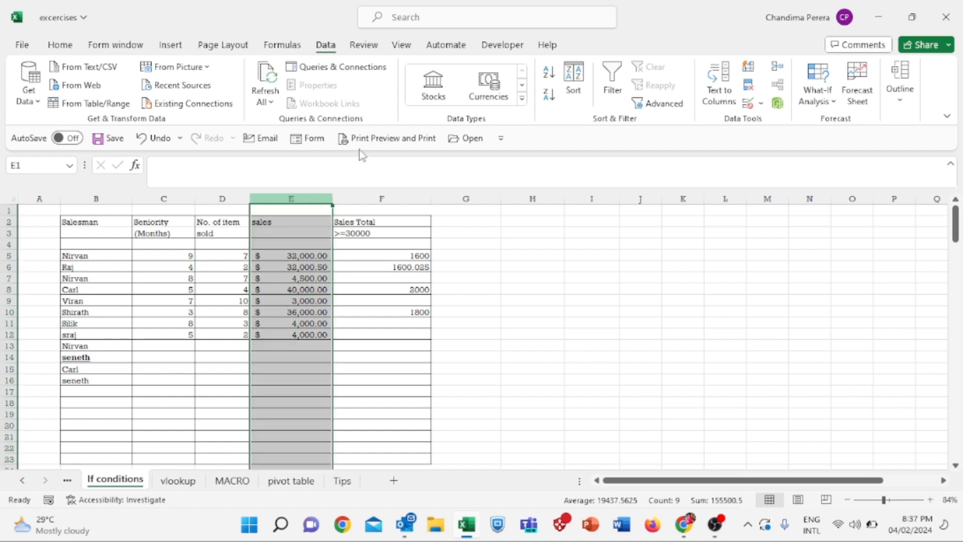
left_click(761, 104)
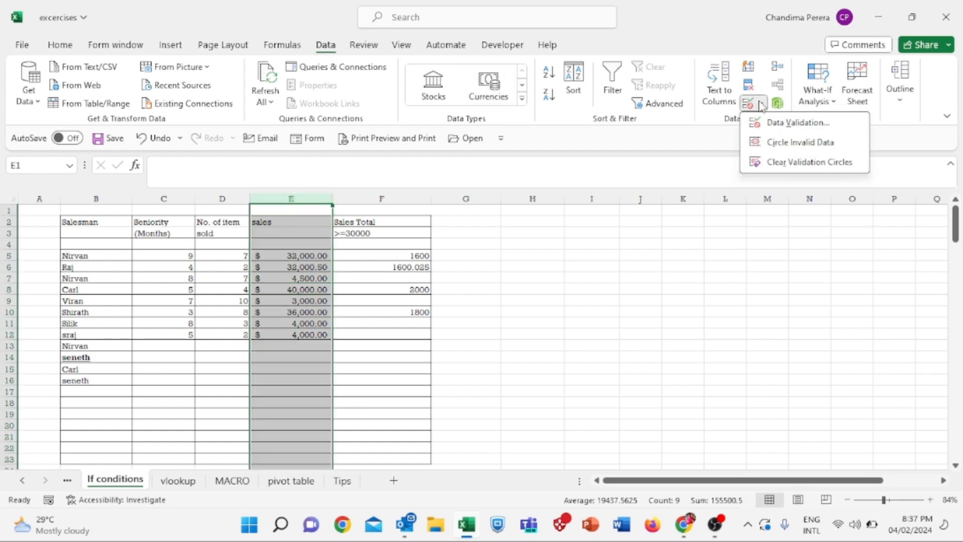
left_click(775, 123)
left_click(458, 304)
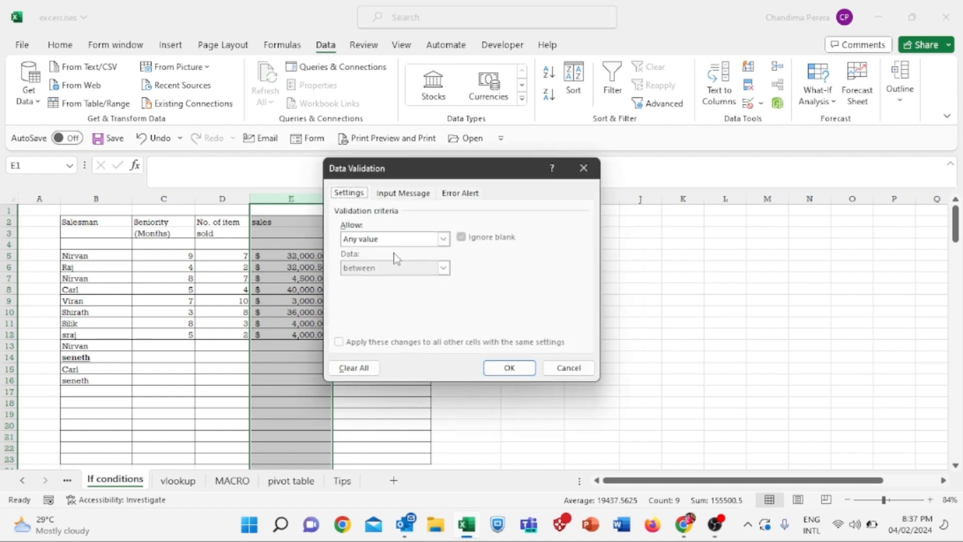
left_click(443, 239)
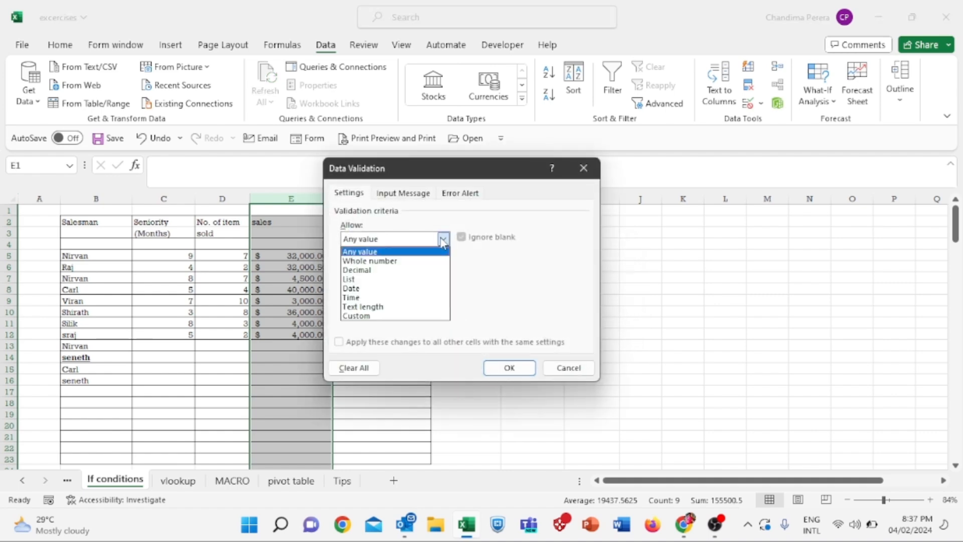
left_click(391, 261)
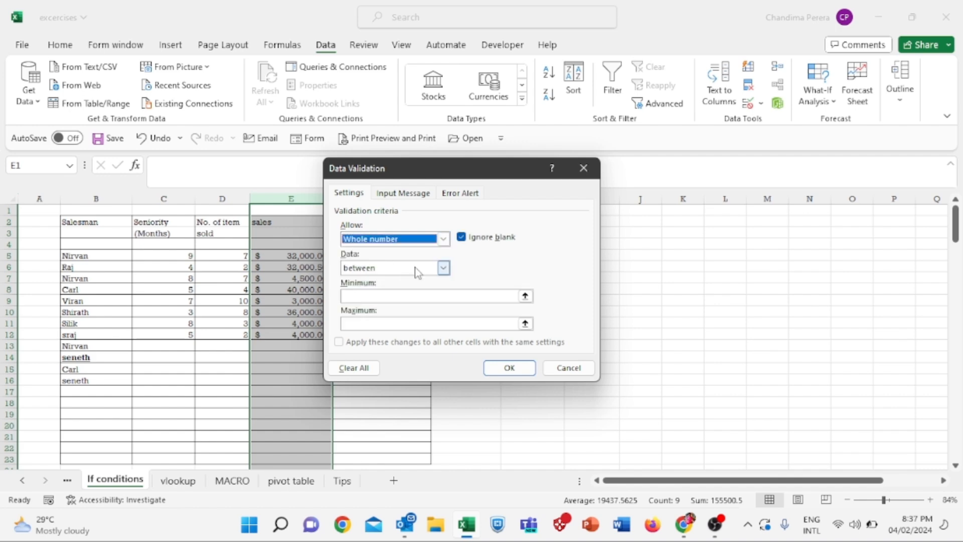
left_click(407, 295)
type("10000")
left_click(395, 324)
type("30000")
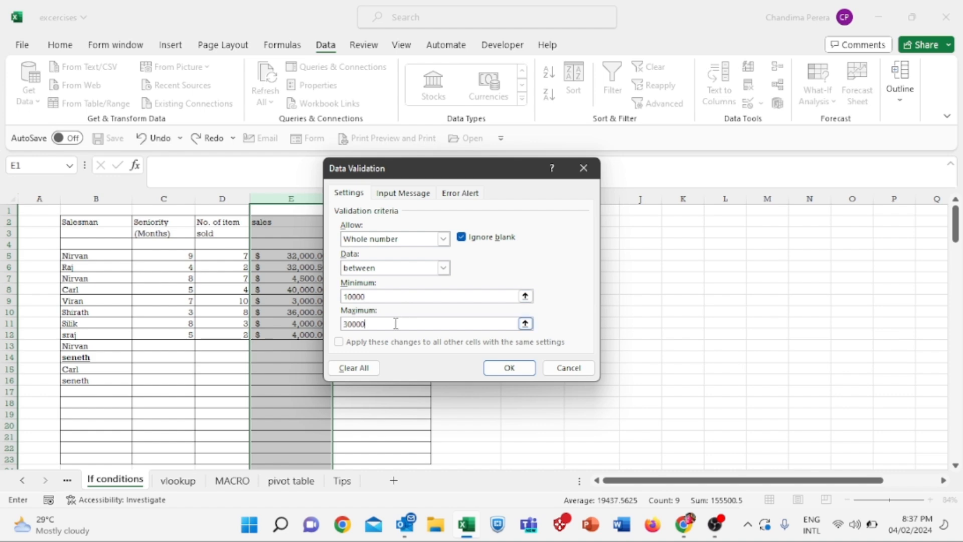
Write the column E input message "Please enter the value between 30000 - 100000"
left_click(408, 194)
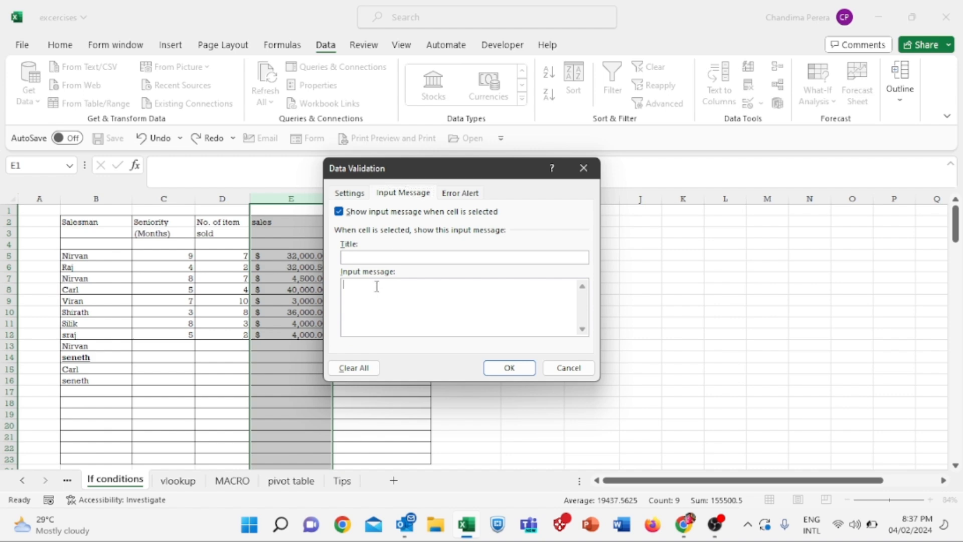
type("Please enter the value between 30000")
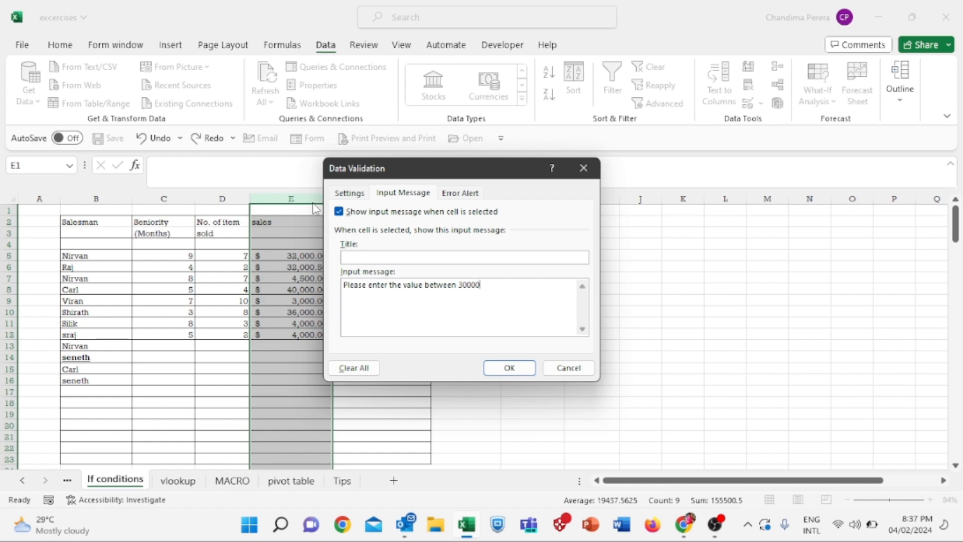
type(" - 100000")
Change the input message to "Please enter the value between 10000 - 300000" and apply the validation to column E
left_click(351, 195)
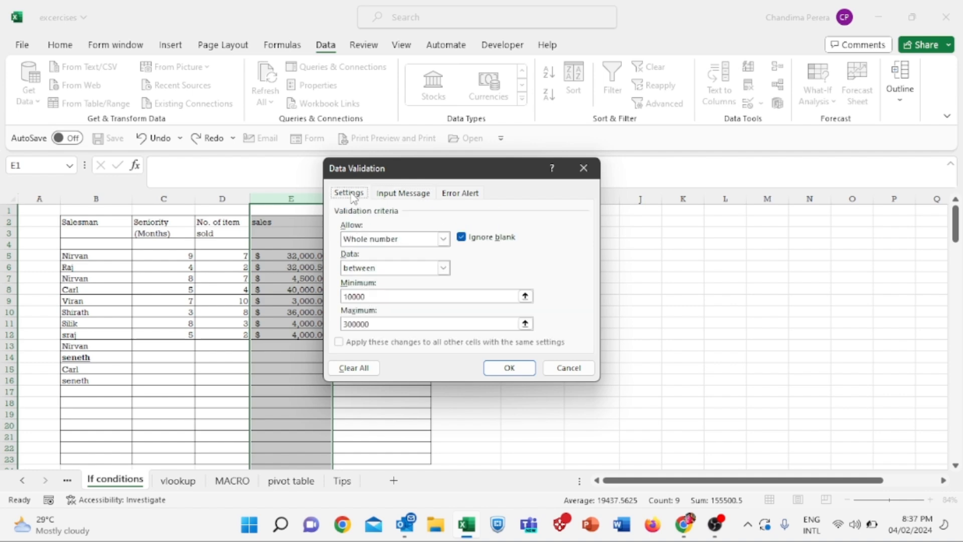
left_click(403, 195)
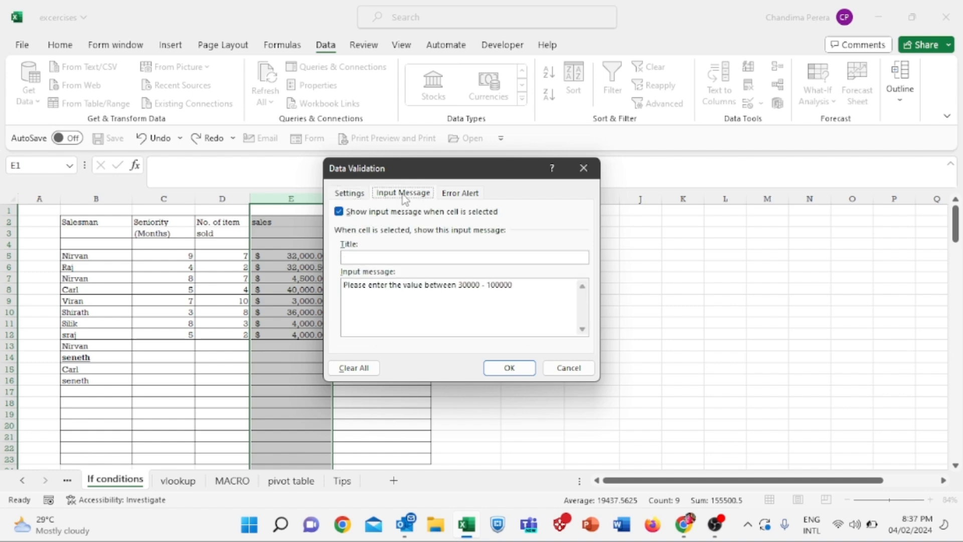
left_click(464, 285)
key("BackSpace")
type("1")
left_click(491, 284)
key("BackSpace")
left_click(359, 195)
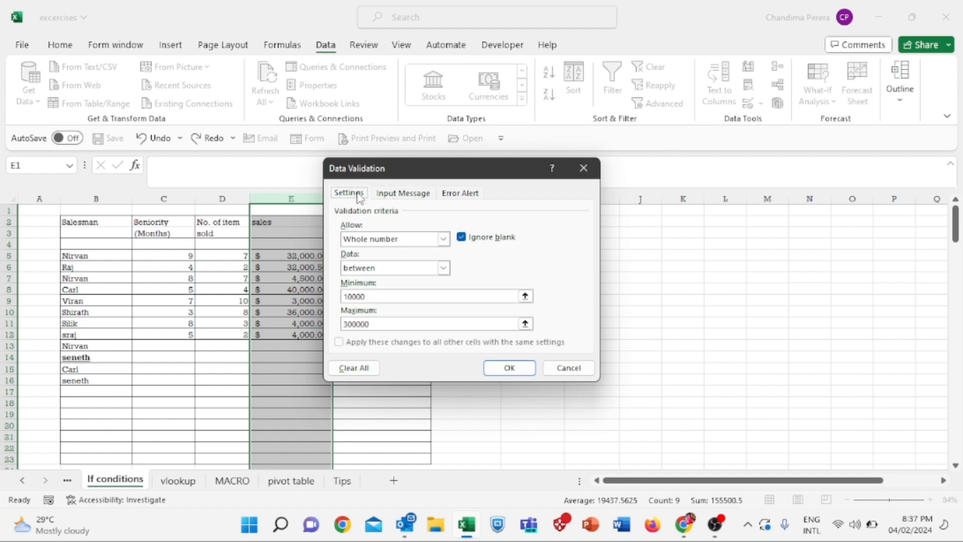
left_click(400, 194)
left_click(511, 369)
Check that the input message shows on sales cells E7, E5 and E11
left_click(325, 277)
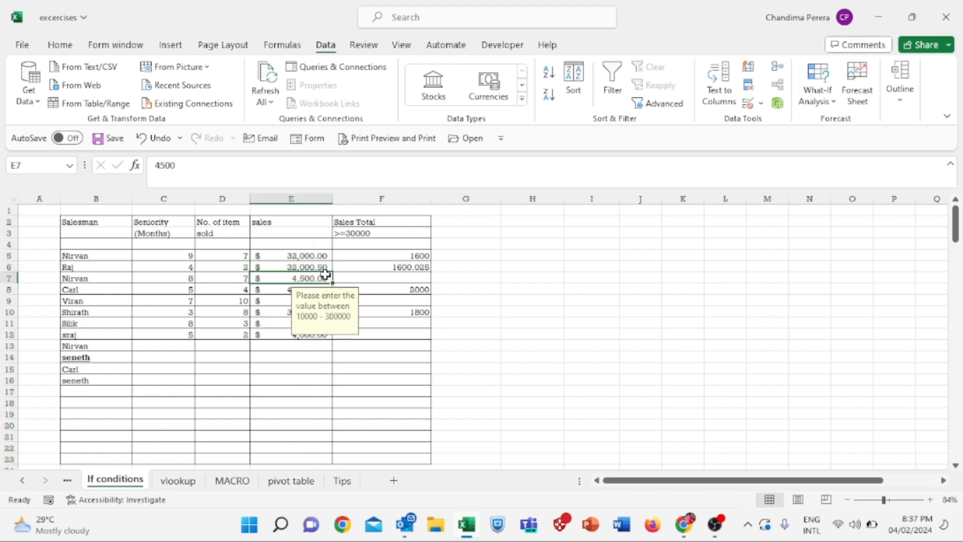
left_click(311, 256)
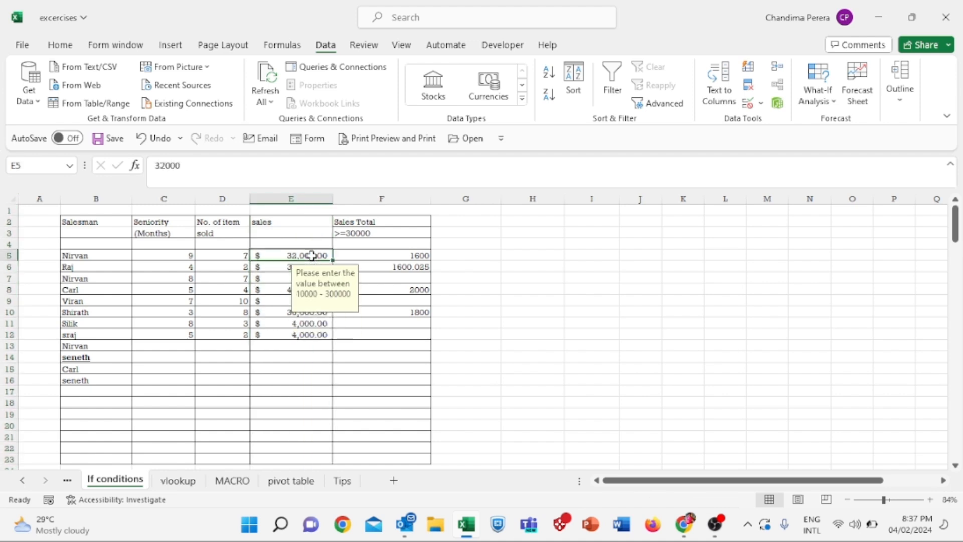
left_click(287, 321)
Enter sales values within the allowed range: 200000 in E13 and 10,000 in E7
left_click(281, 345)
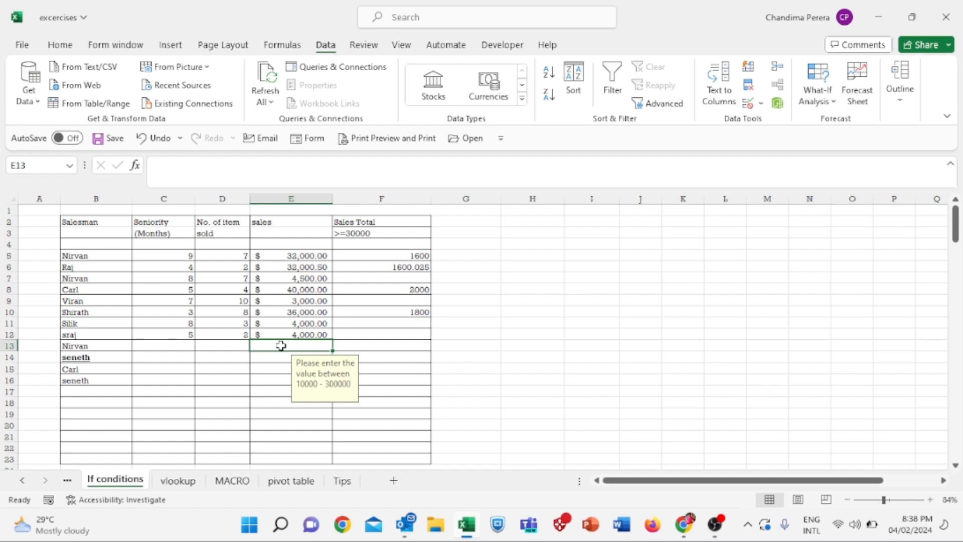
type("200000")
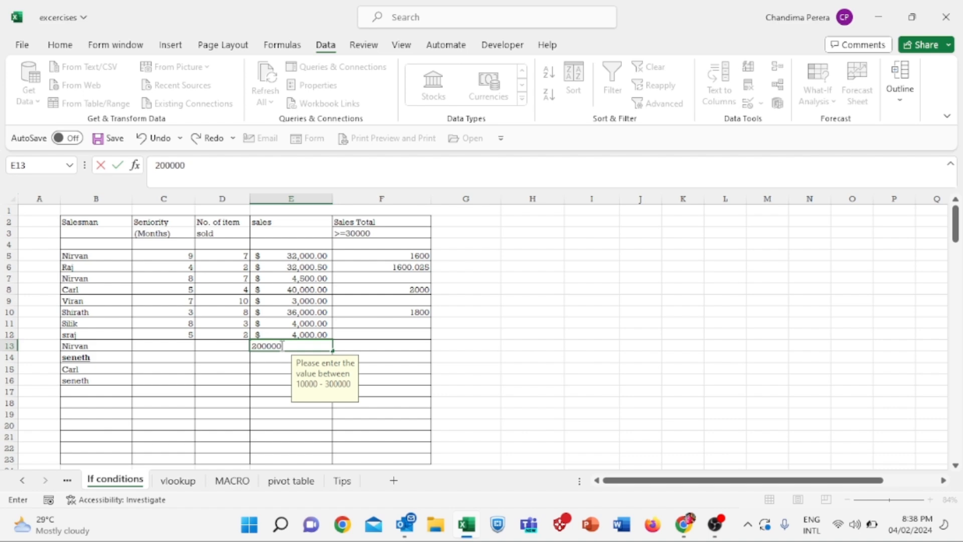
key("Return")
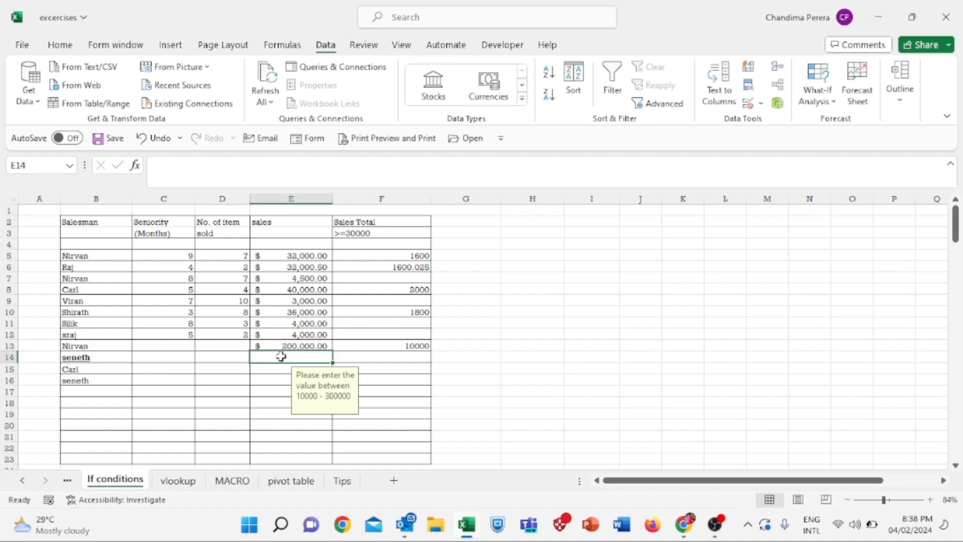
left_click(311, 277)
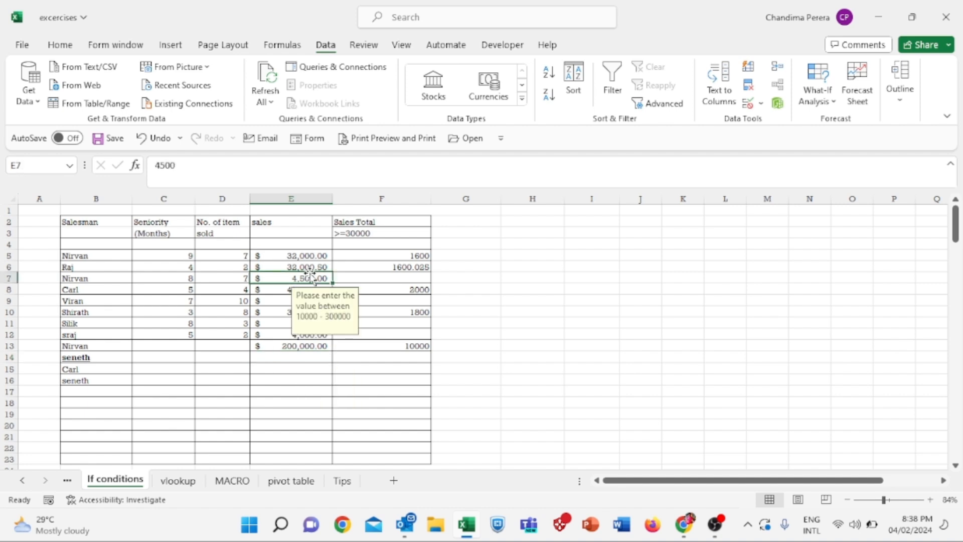
type("10,000")
key("Return")
Try to enter 2000 as the sales value in E8, and enter 100000 there instead
type("2000")
key("Return")
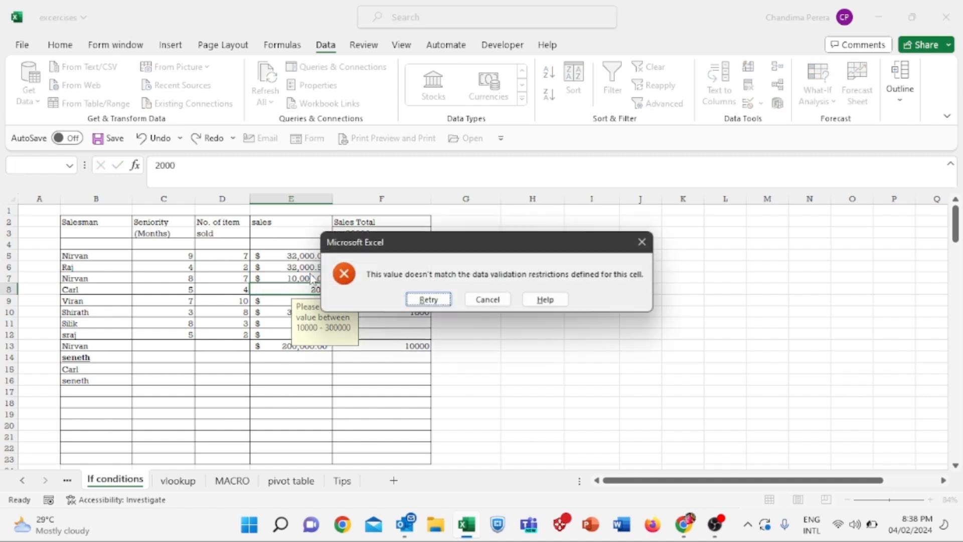
key("Escape")
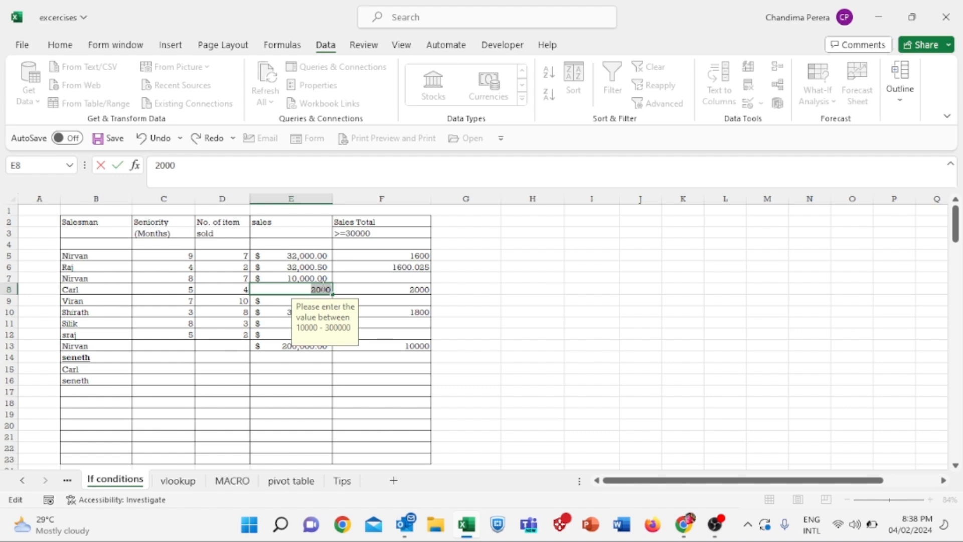
type("100000")
key("Return")
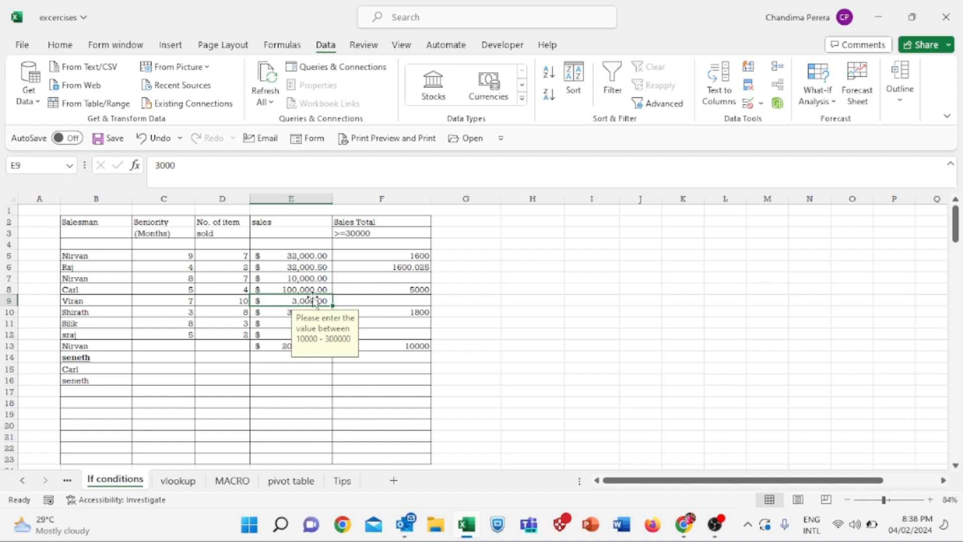
Compare the input message on header cells E2 and E3 with the sales data cells from E5 down
left_click(301, 224)
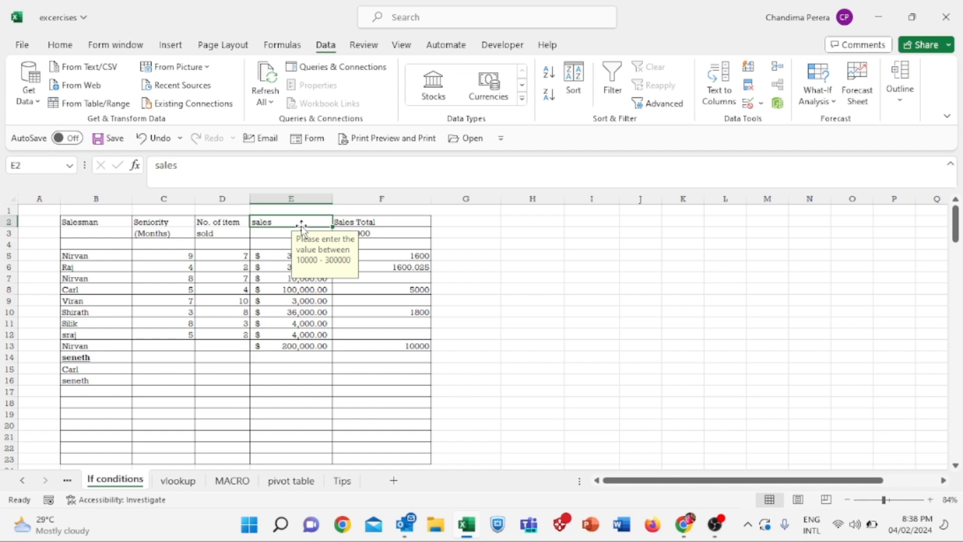
left_click(268, 266)
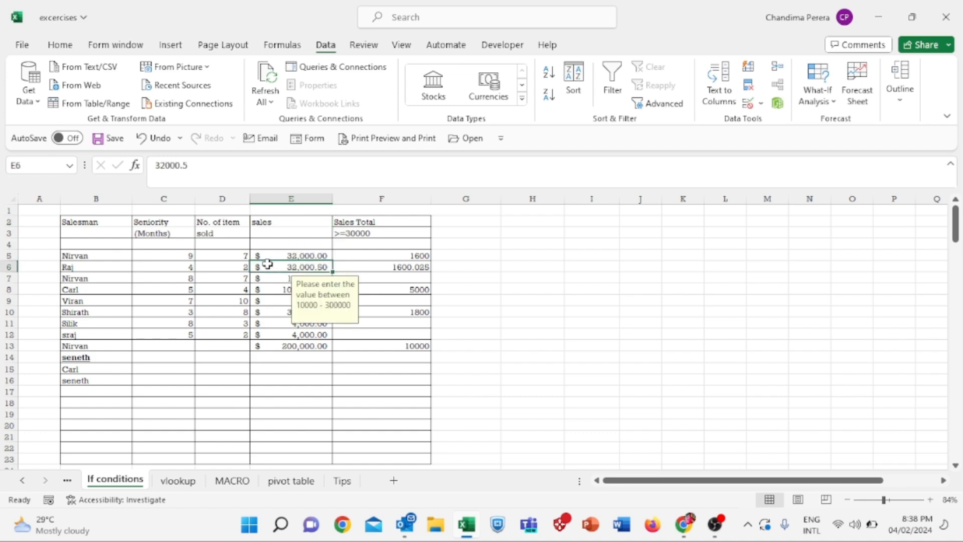
left_click_drag(278, 256, 286, 372)
left_click(277, 234)
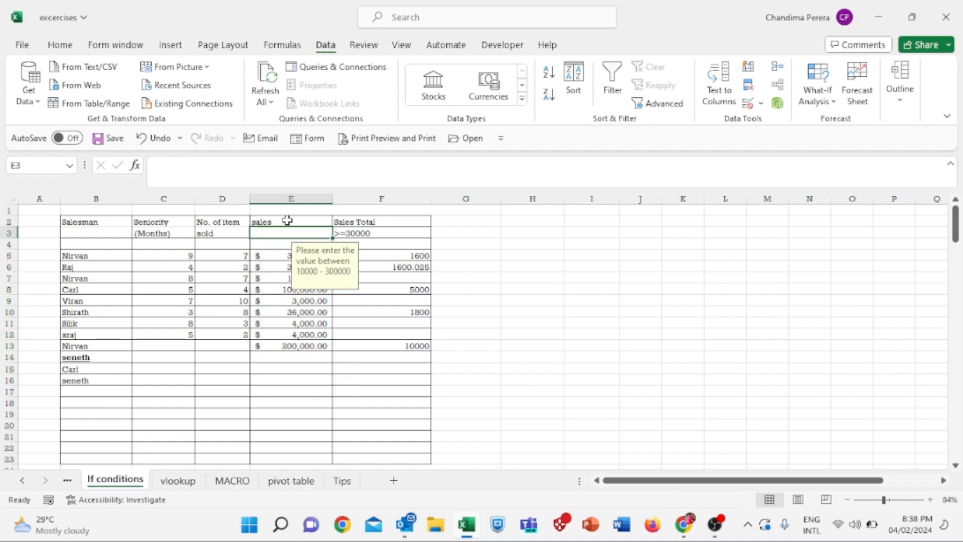
Clear all data validation, including the input message, from the sales header cells E2:E4
left_click(287, 220)
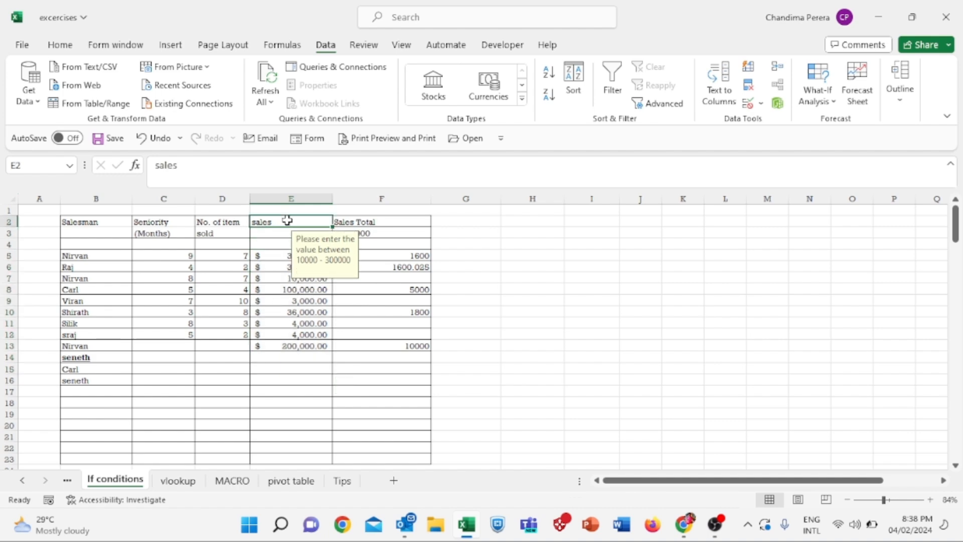
left_click_drag(287, 221, 283, 244)
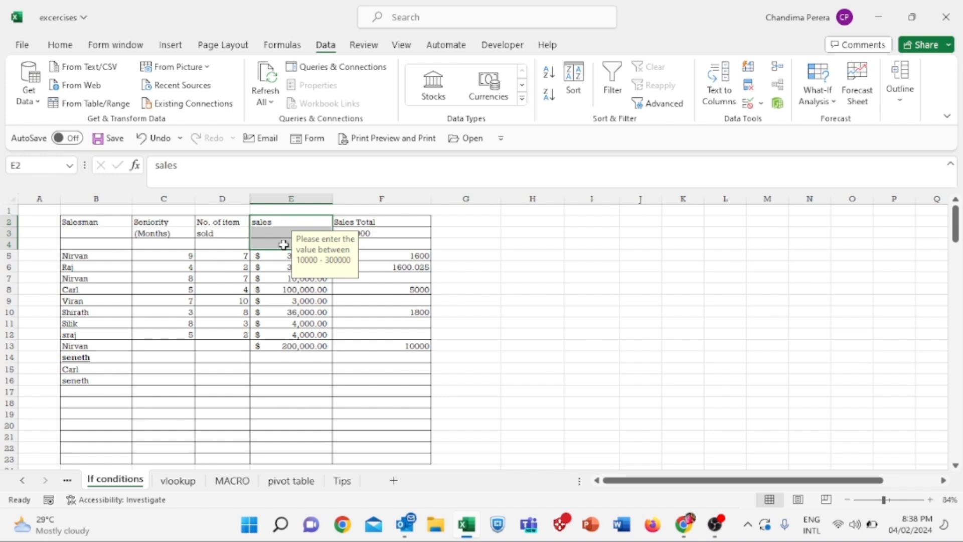
left_click(755, 106)
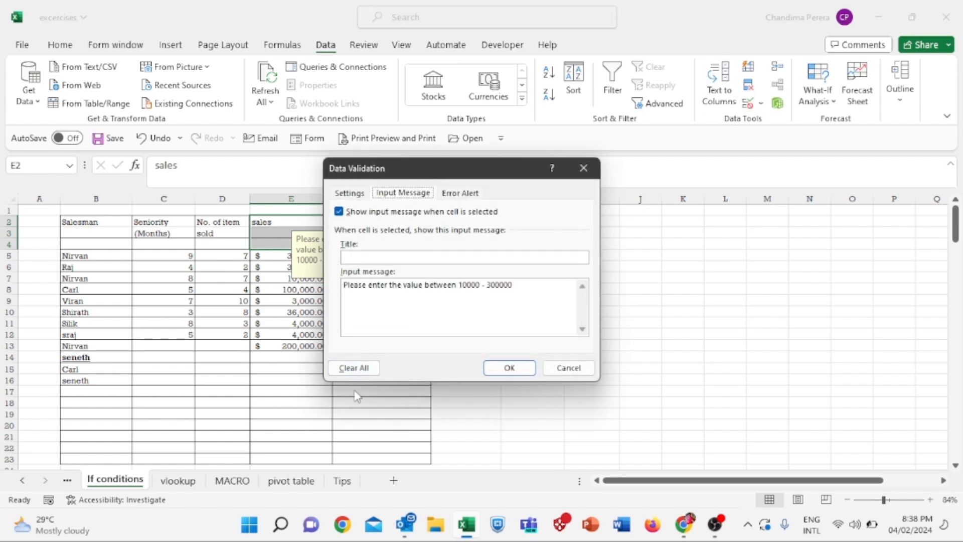
left_click(350, 192)
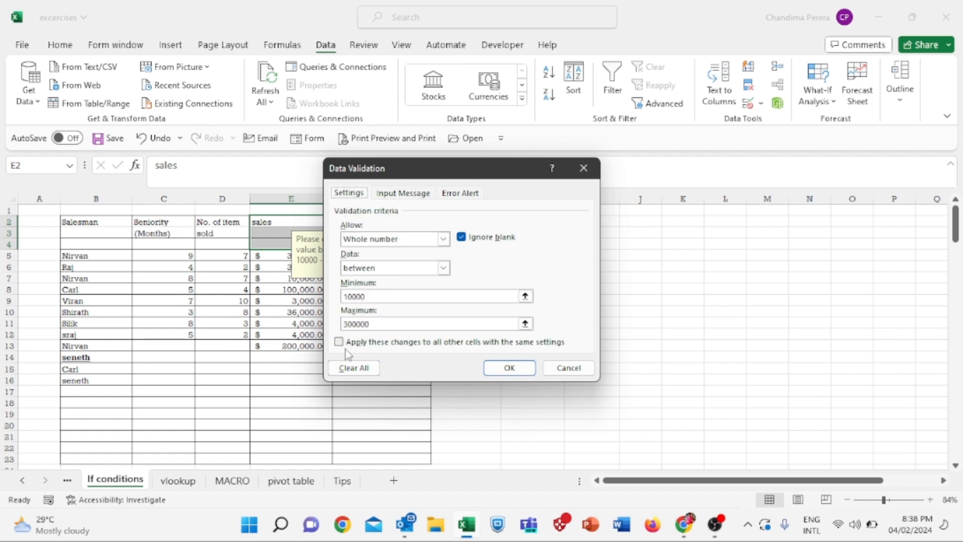
left_click(354, 369)
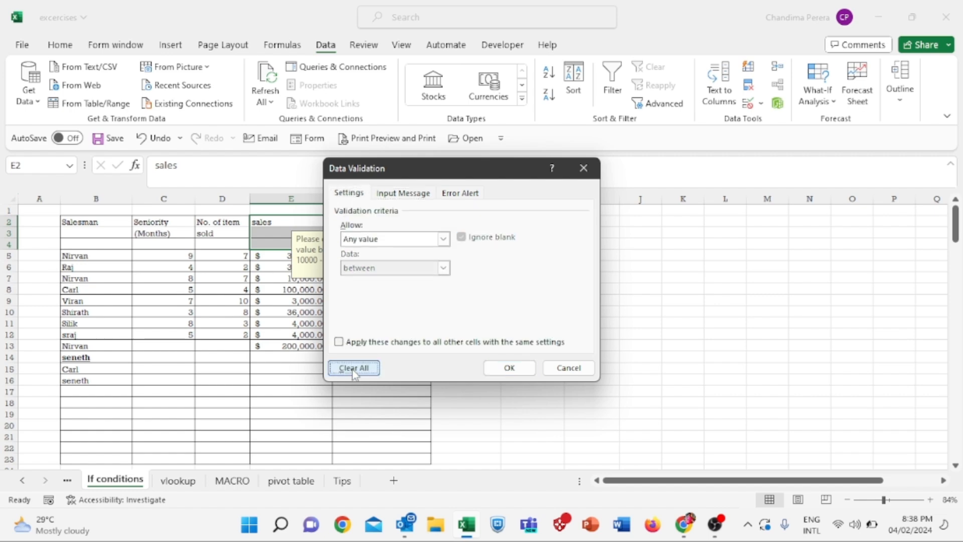
left_click(511, 367)
Check header cells E3 and E4 and several sales cells between E6 and E12 for the input message
left_click(300, 243)
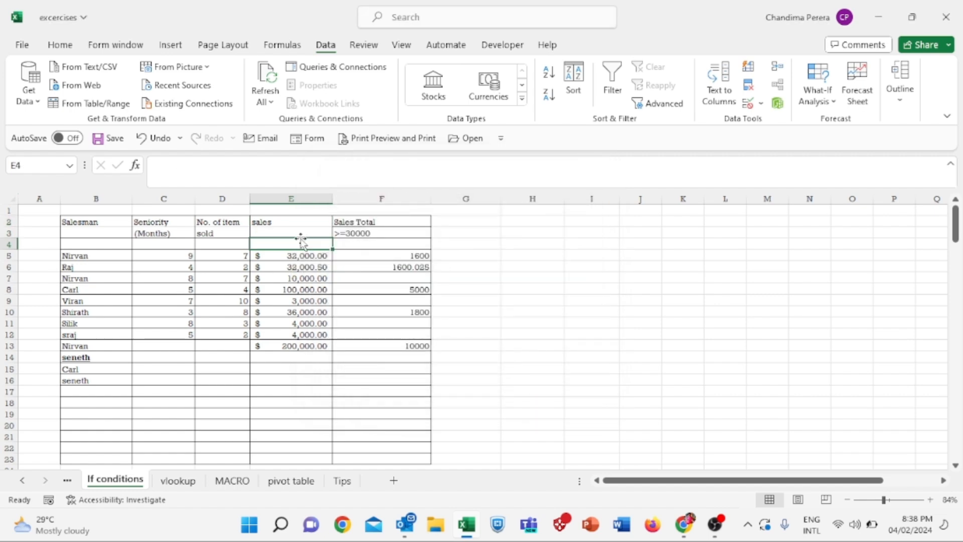
left_click(301, 231)
left_click(299, 266)
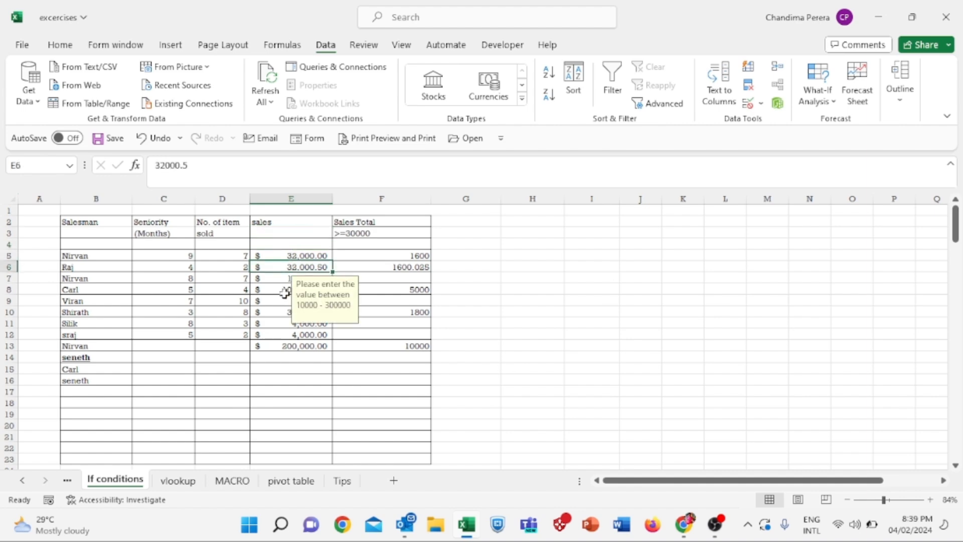
left_click(286, 290)
left_click(279, 333)
left_click(279, 312)
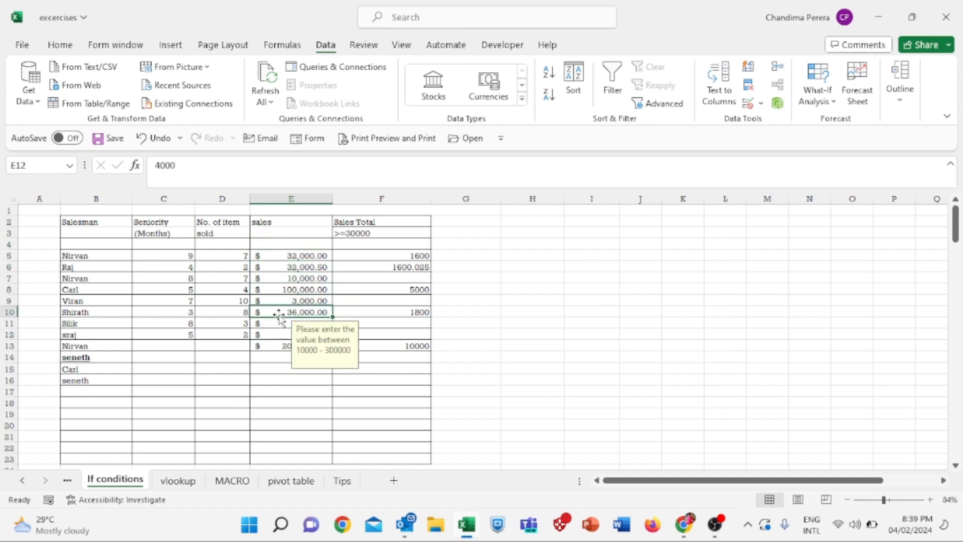
left_click(292, 266)
left_click(283, 300)
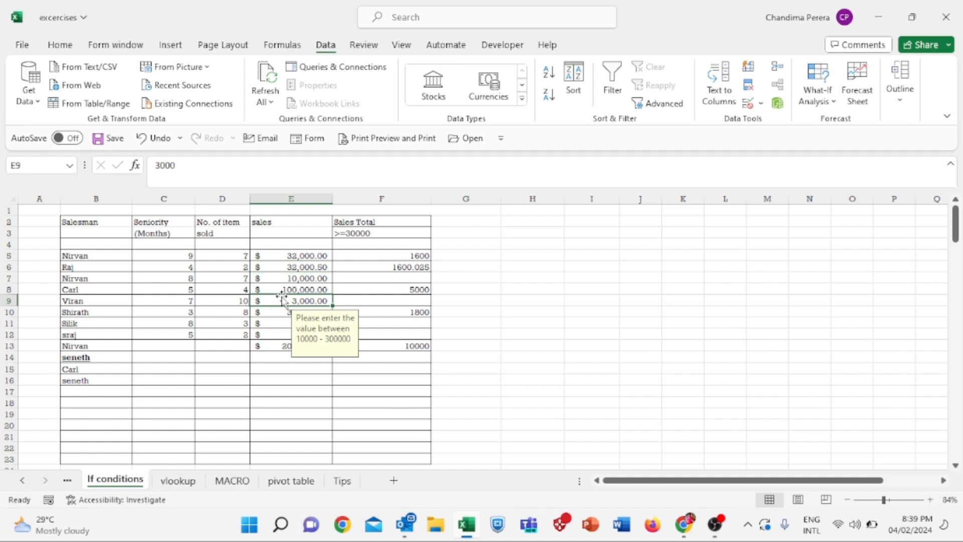
left_click(287, 276)
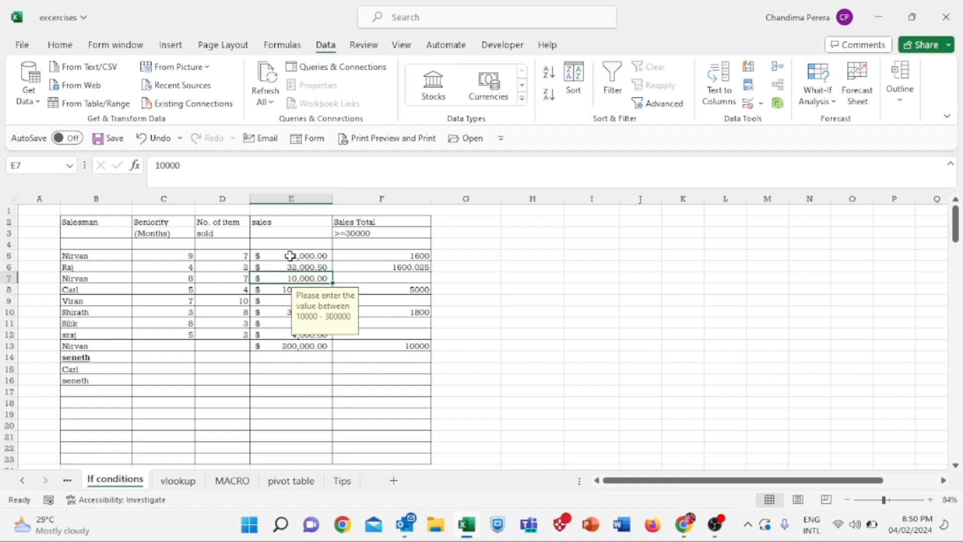
Review the input messages on sales cell E5 and salesman cell B8, and open B8's list of salesmen
left_click(301, 256)
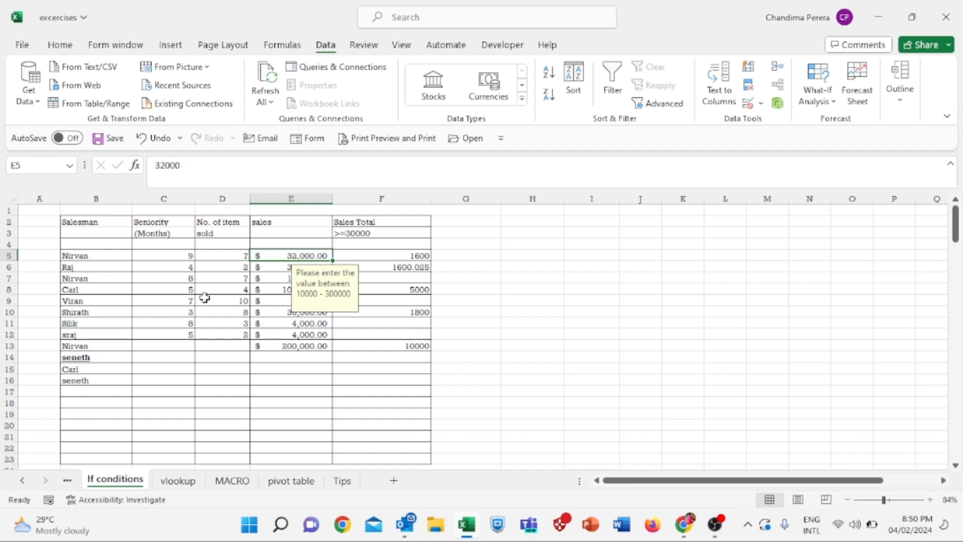
left_click(108, 287)
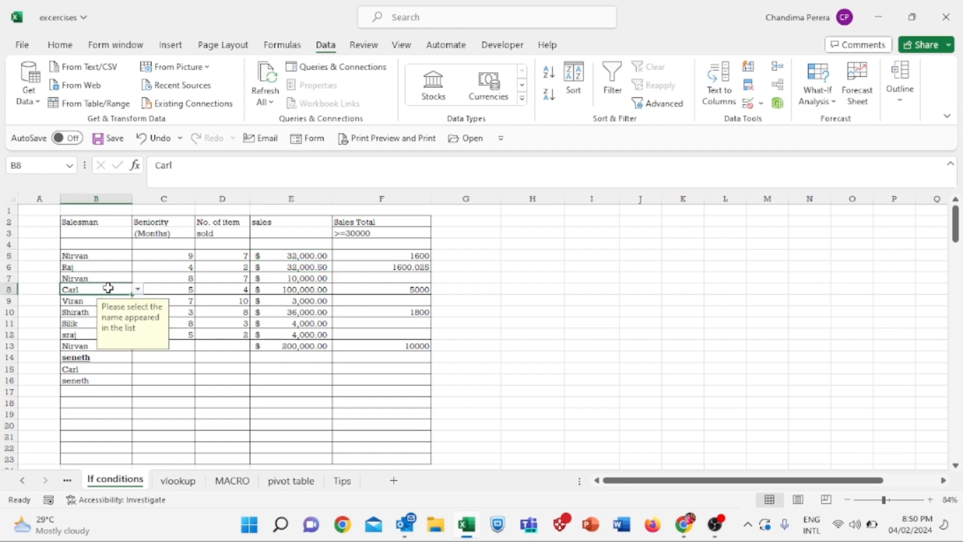
left_click(137, 290)
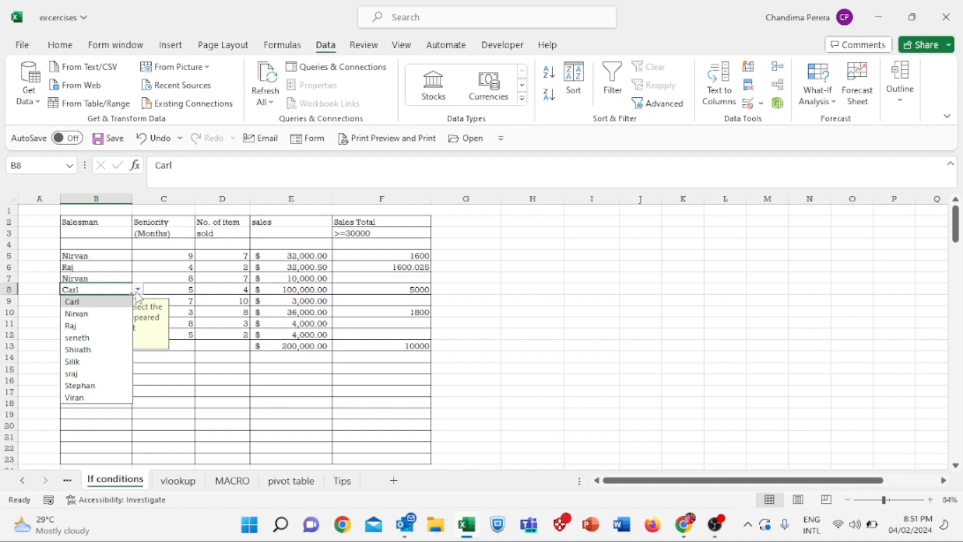